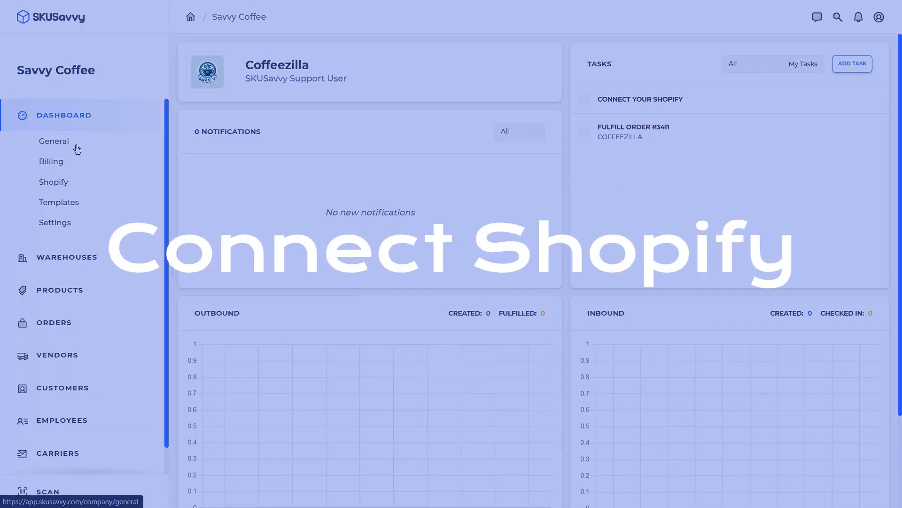
- Connect the savvy-coffee-co Shopify store by entering its store handle and installing the app
left_click(68, 186)
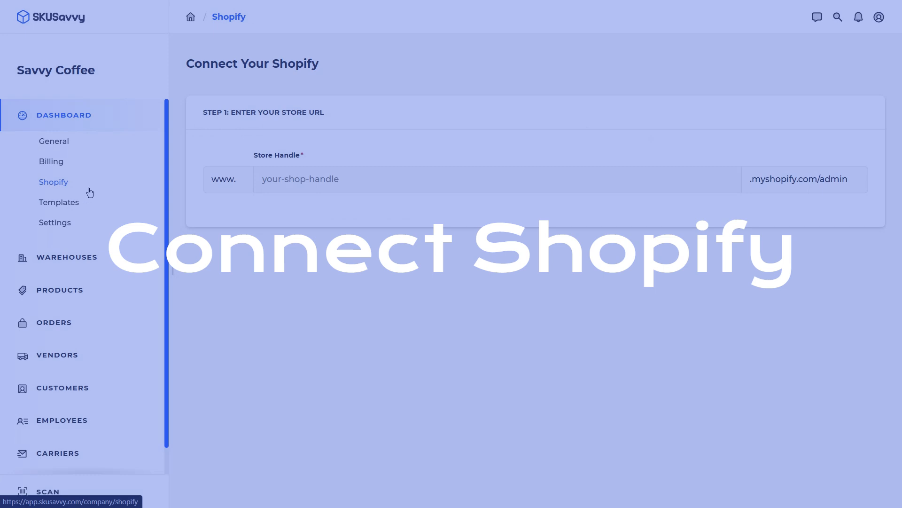
left_click(423, 183)
type("savvy-coffee-co")
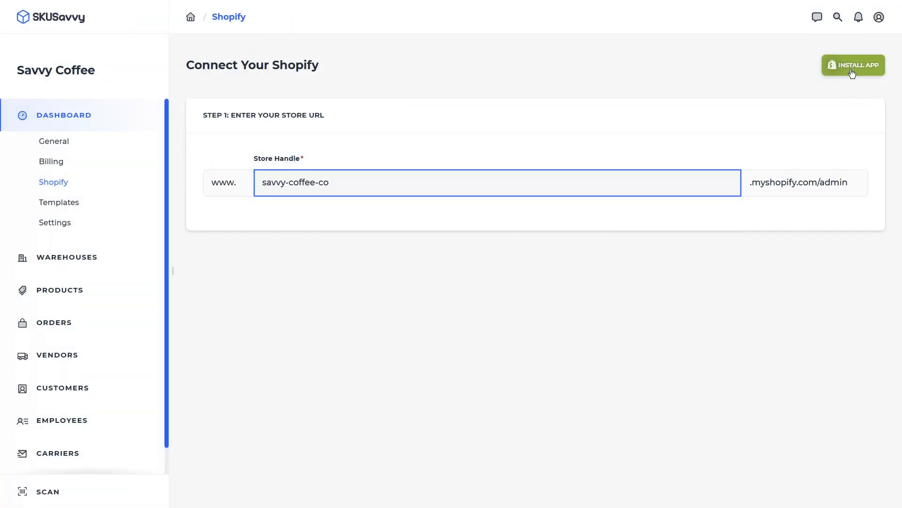
left_click(853, 65)
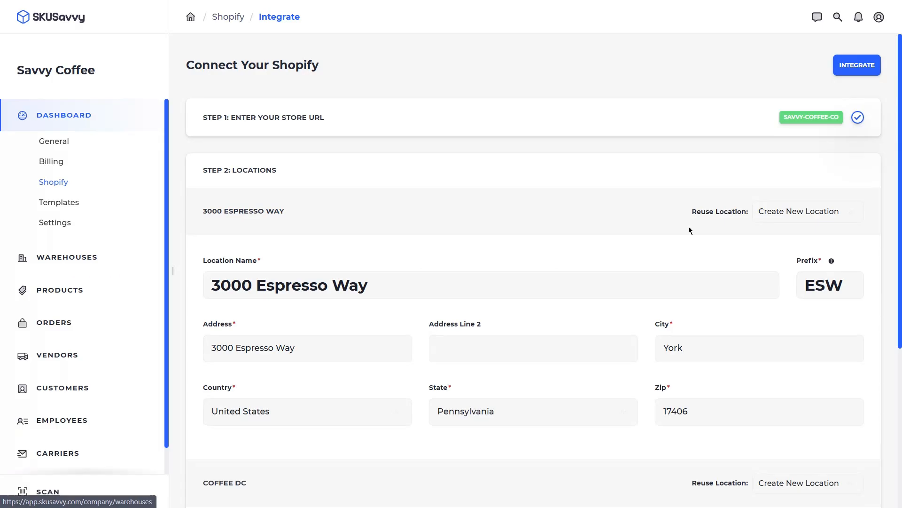
- Map 3000 Espresso Way to Coffee Way | York, PA and Coffee DC to Coffee Merch, then integrate
left_click(799, 211)
left_click(780, 316)
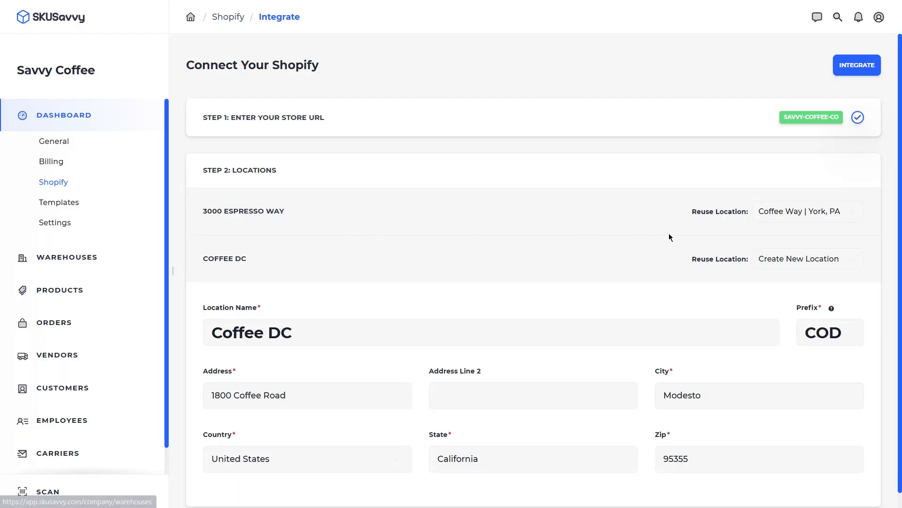
left_click(797, 260)
left_click(792, 198)
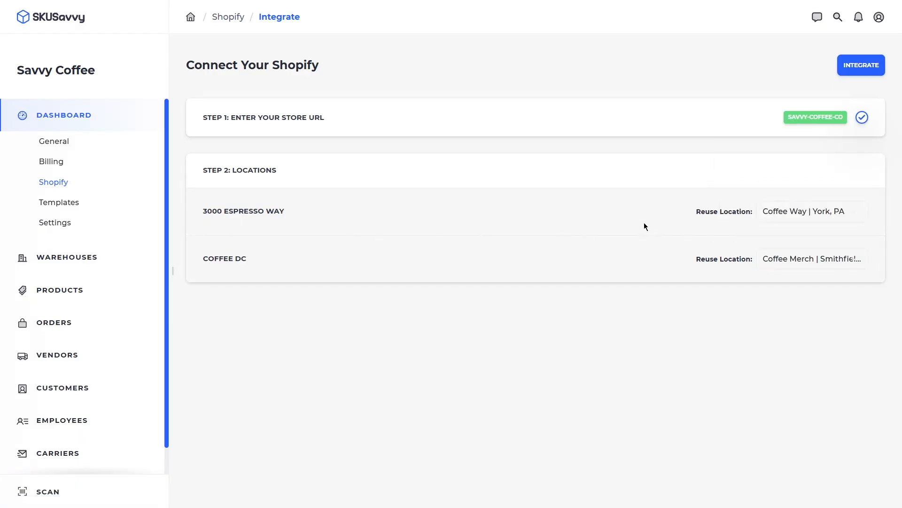
left_click(865, 69)
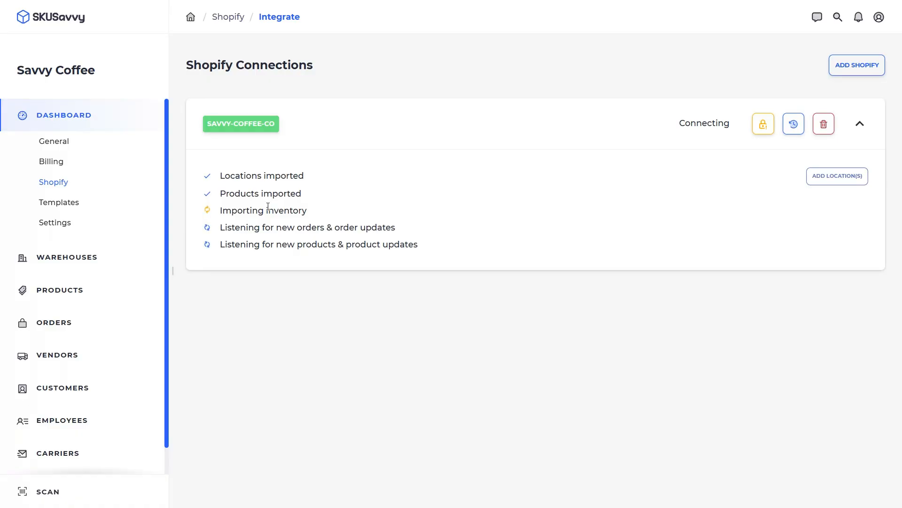
left_click(63, 294)
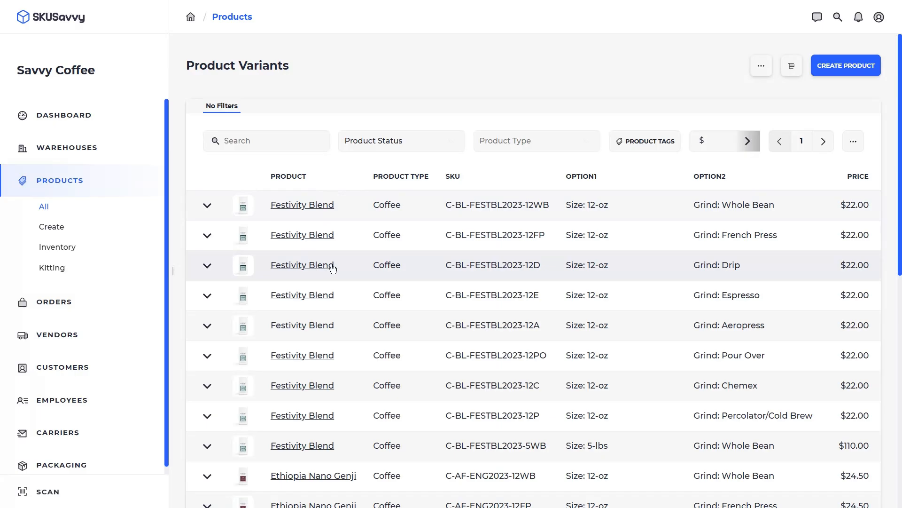
- Check the Festivity Blend 12-oz / Whole Bean variant's SKU and $22.00 price, then return to all variants
left_click(358, 211)
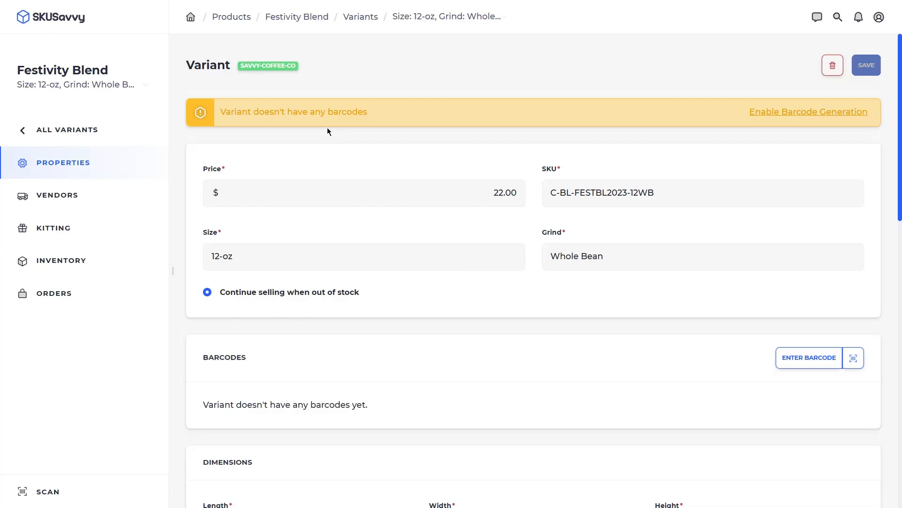
left_click(80, 128)
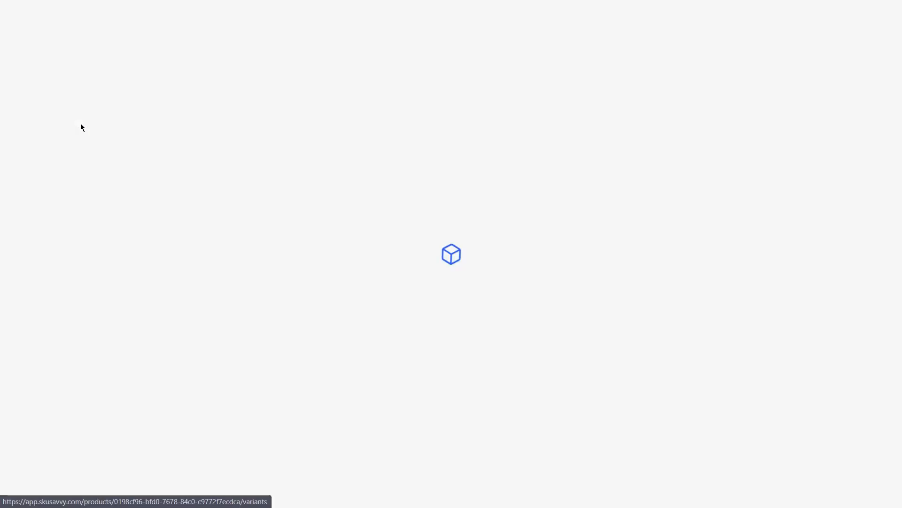
left_click(66, 115)
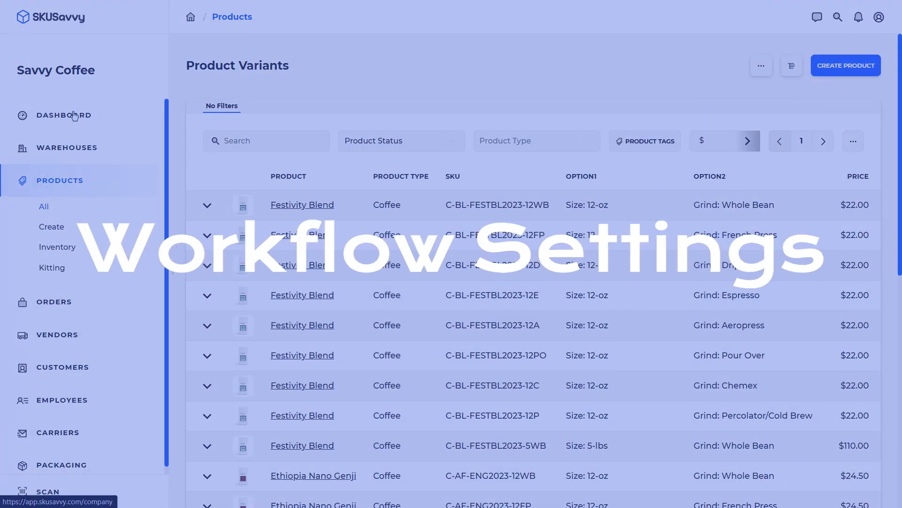
- In company workflow settings, turn on marking shipments fulfilled without a carrier label
left_click(72, 117)
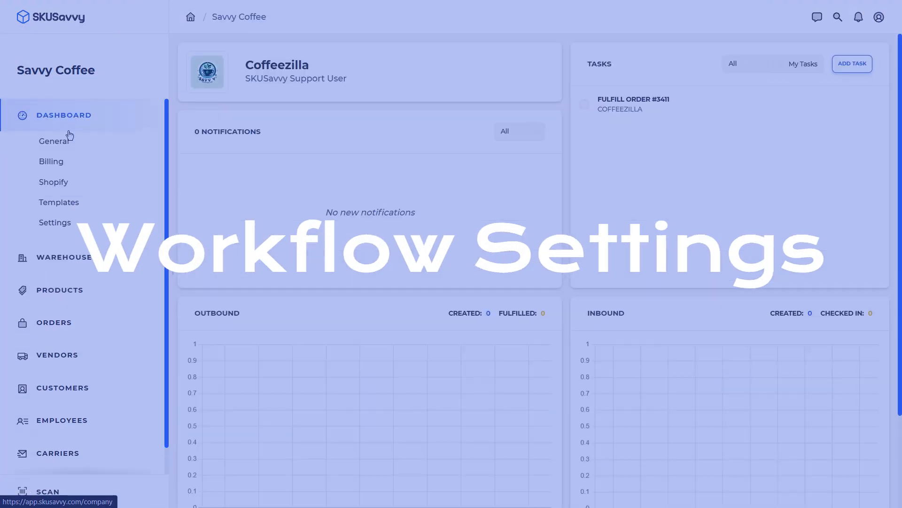
left_click(71, 222)
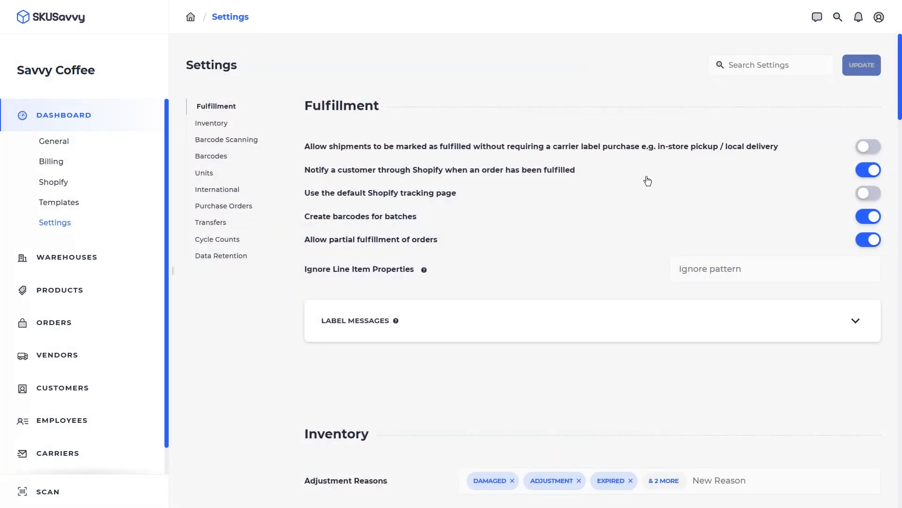
left_click(643, 150)
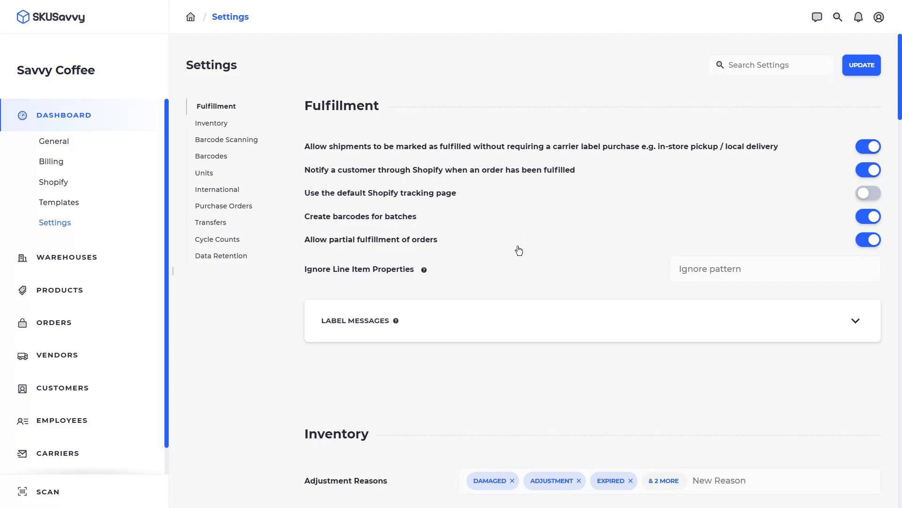
scroll(455, 218, "down", 4)
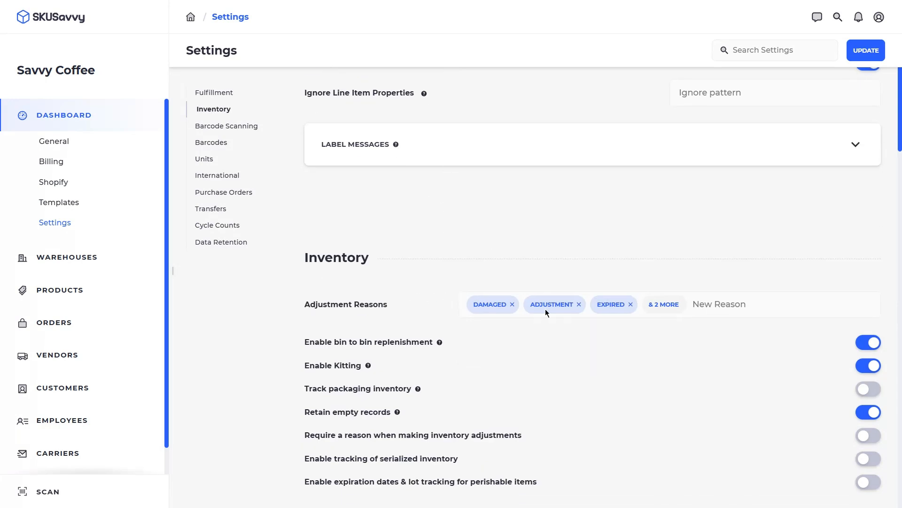
scroll(472, 306, "down", 3)
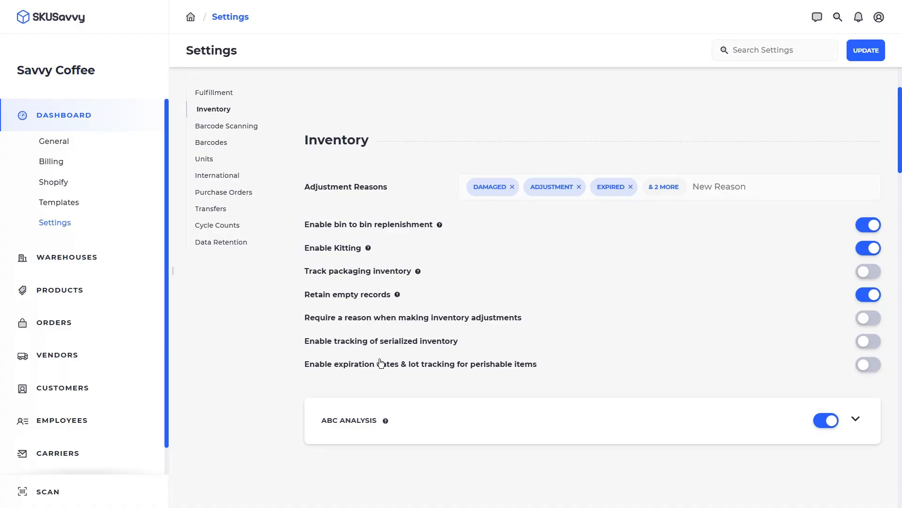
- Switch off the Pick step's Scan Item requirement under Barcode Scanning
scroll(435, 373, "down", 2)
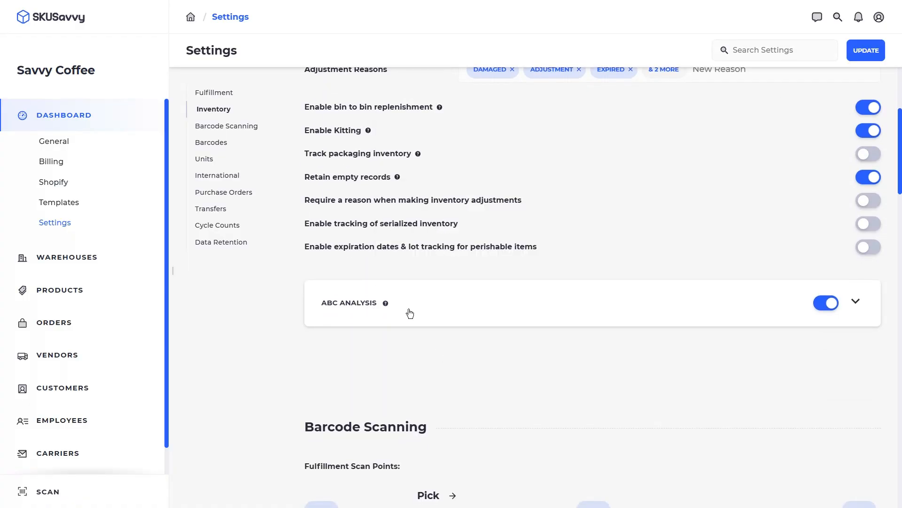
scroll(418, 321, "down", 3)
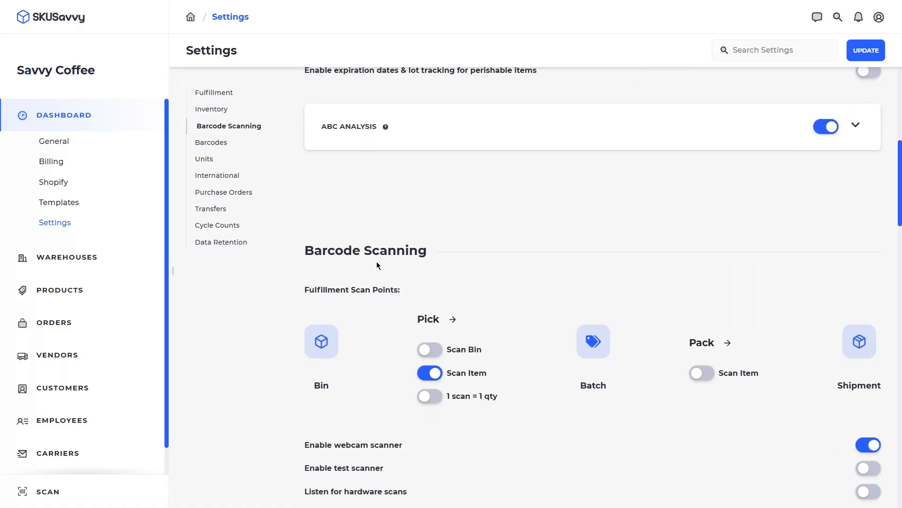
left_click(432, 374)
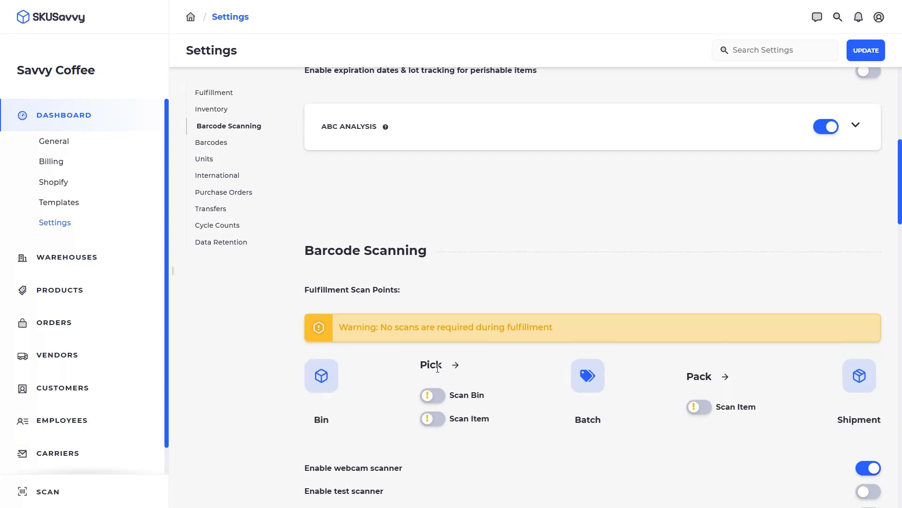
scroll(524, 364, "down", 2)
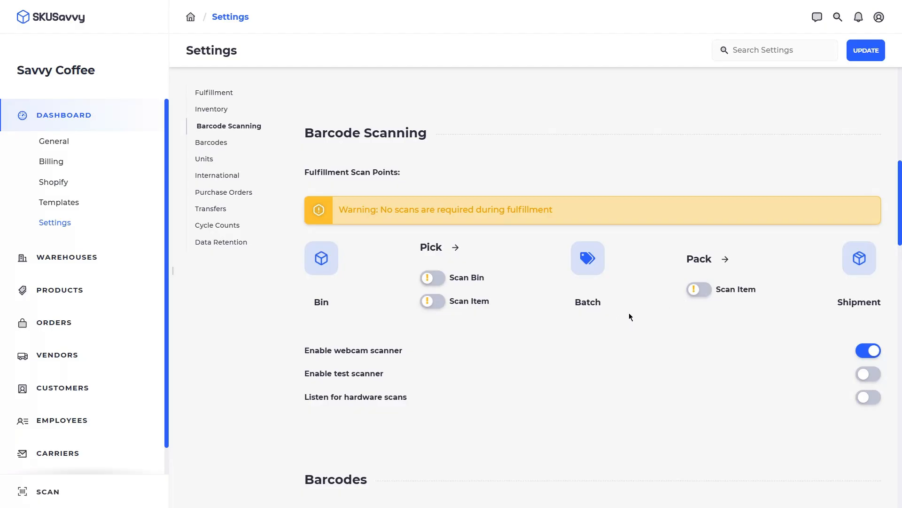
scroll(415, 356, "down", 5)
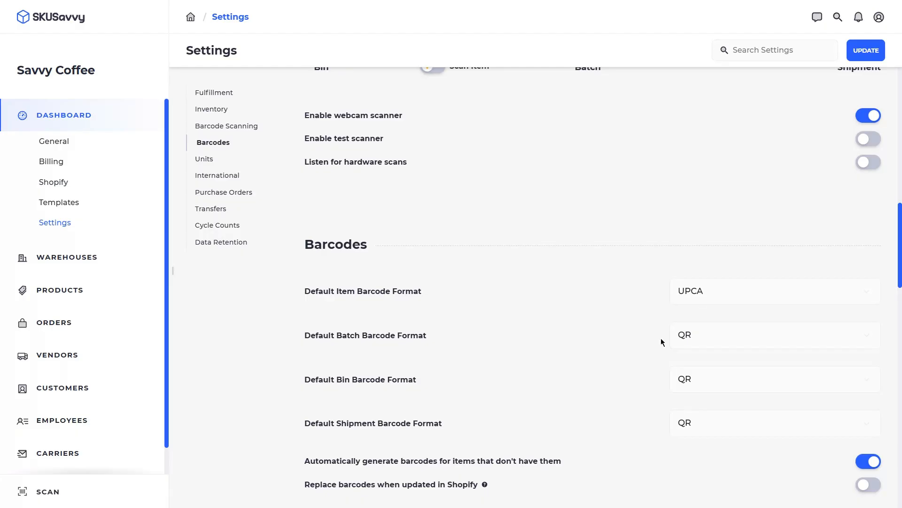
- Toggle automatic item barcode generation off and back on, leaving it enabled
left_click(390, 462)
left_click(382, 466)
scroll(522, 459, "down", 4)
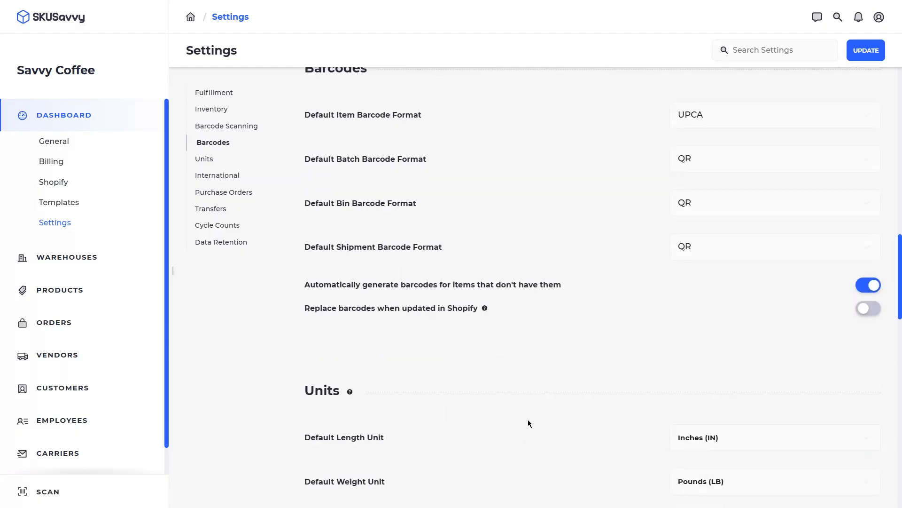
scroll(431, 379, "down", 4)
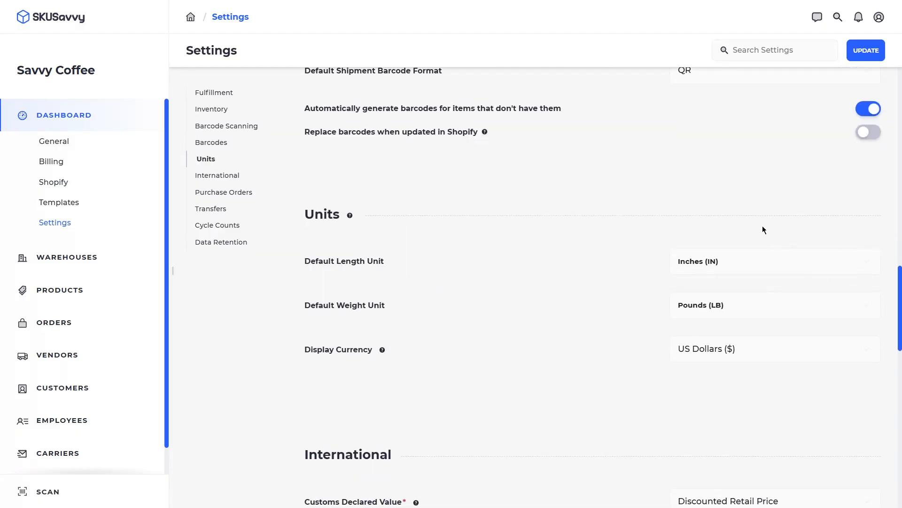
scroll(778, 338, "down", 5)
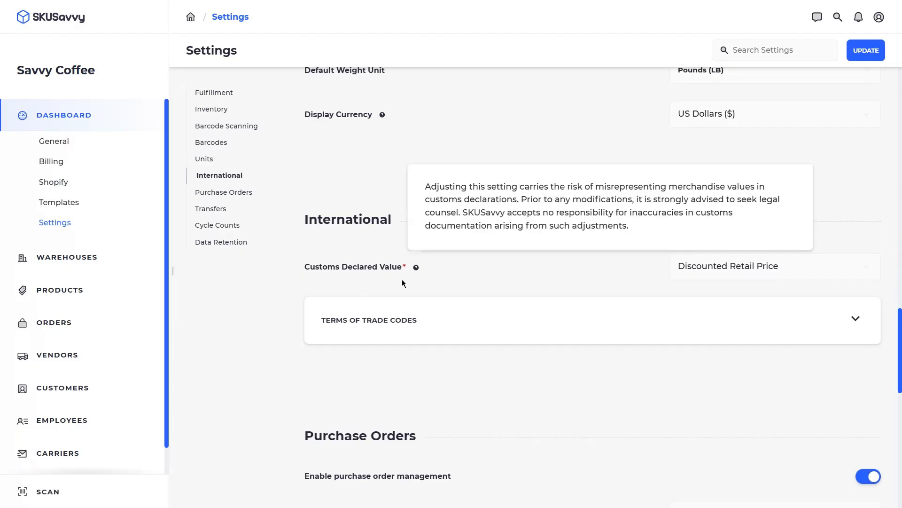
scroll(459, 298, "down", 5)
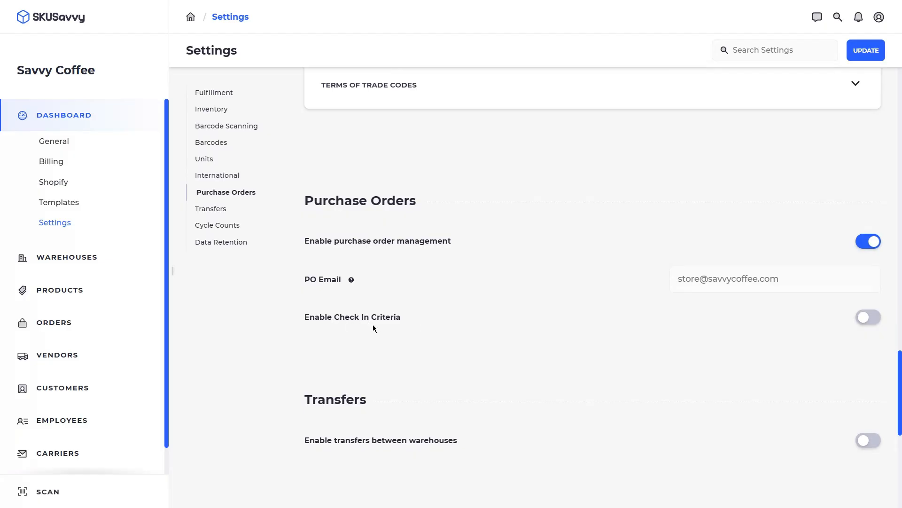
scroll(381, 331, "down", 3)
- Enable transfers between warehouses and cycle counting, then save the settings with Update
left_click(407, 266)
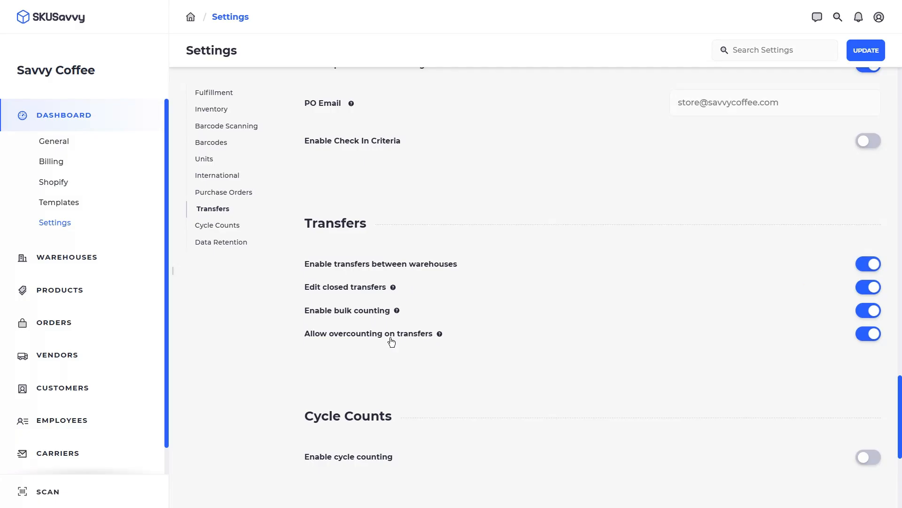
scroll(393, 342, "down", 3)
left_click(371, 340)
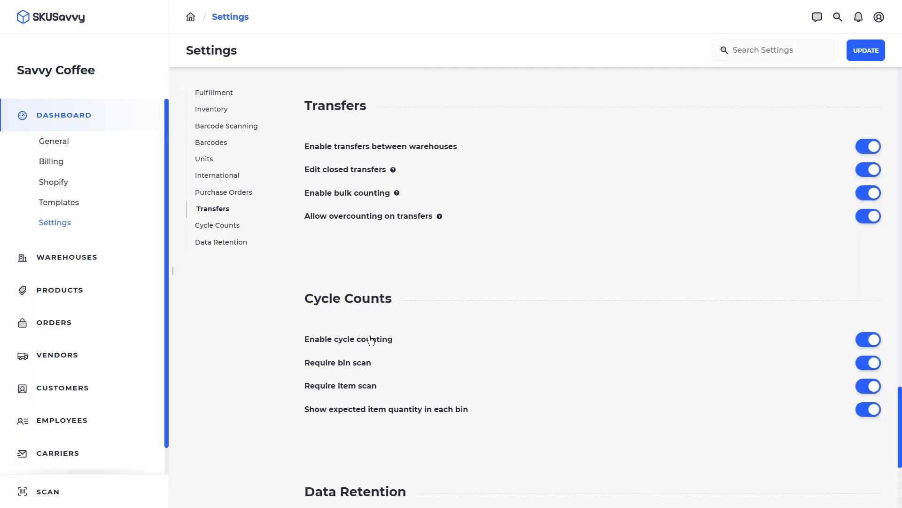
scroll(393, 352, "down", 5)
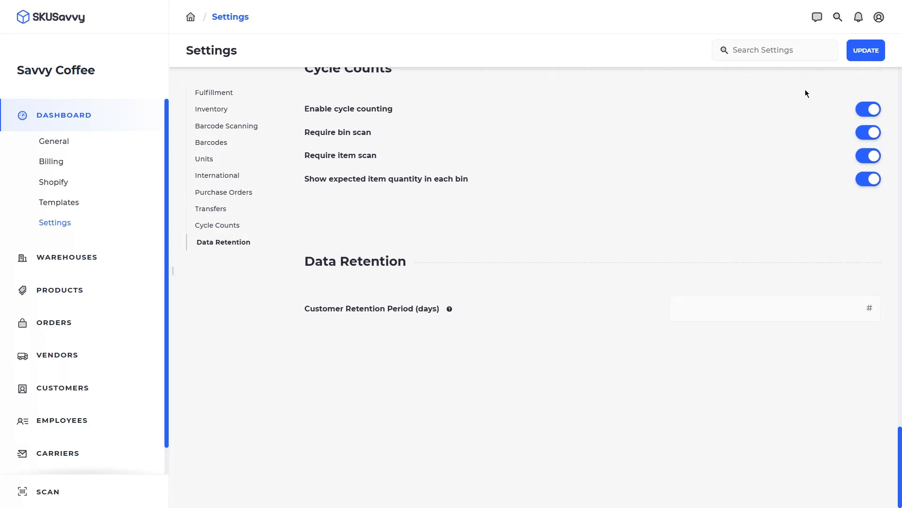
left_click(867, 53)
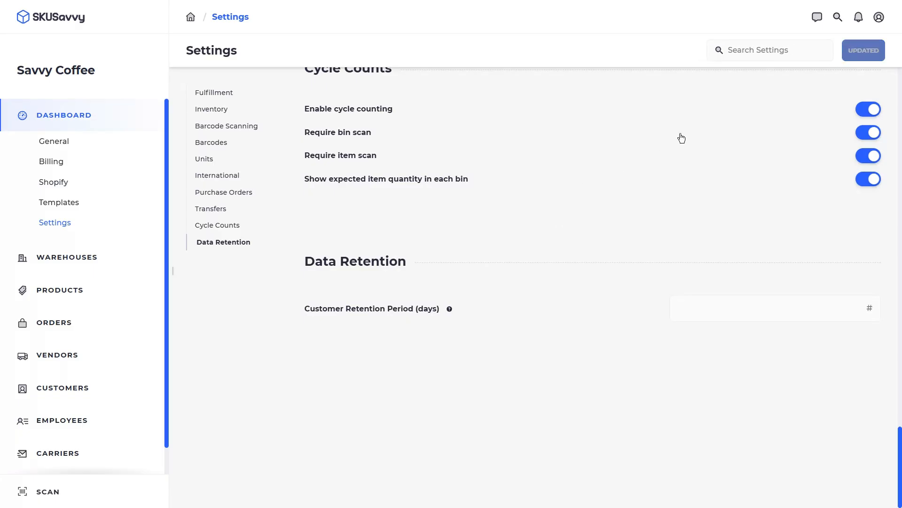
scroll(677, 205, "up", 10)
- Dismiss the account menu and review the Barcode Scanning and Barcodes default format settings
scroll(576, 186, "up", 4)
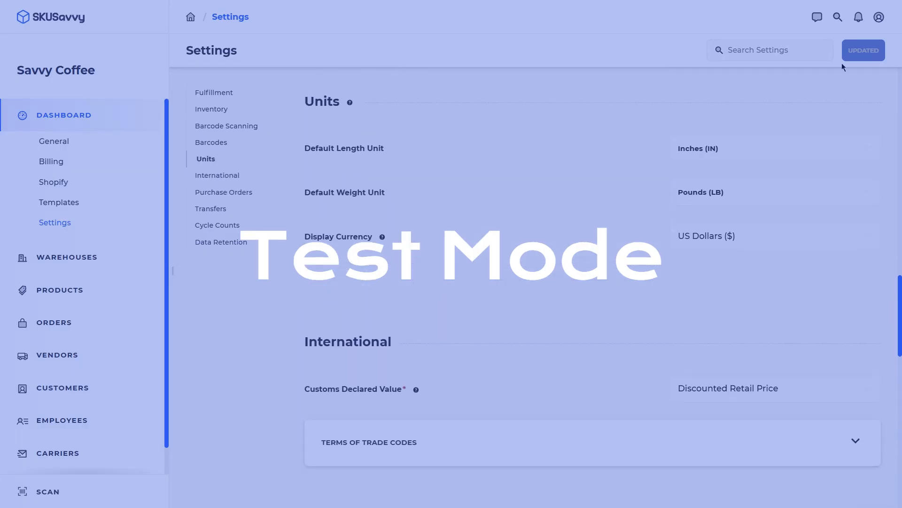
left_click(879, 17)
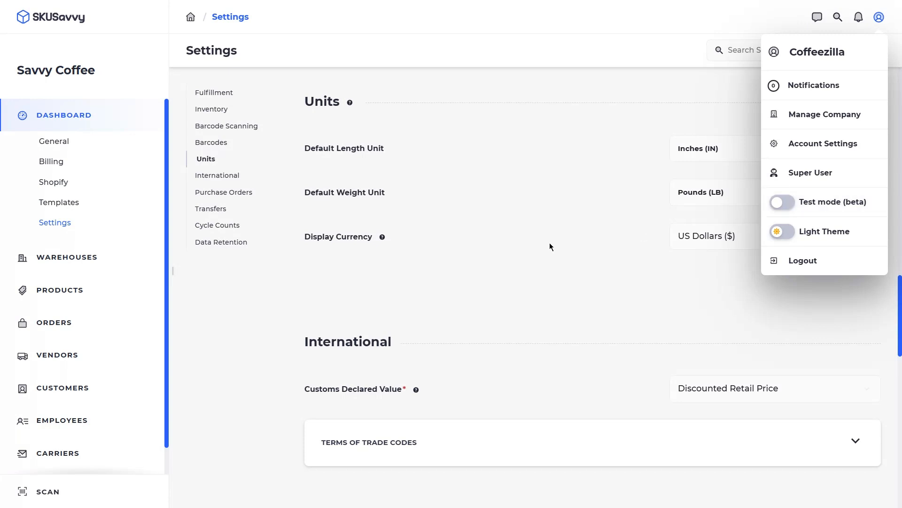
left_click(390, 272)
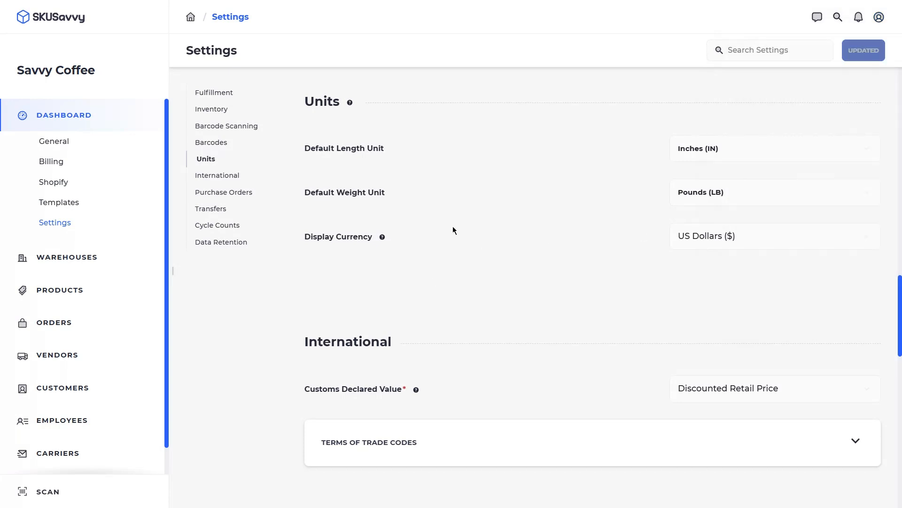
scroll(452, 226, "up", 6)
scroll(454, 223, "up", 4)
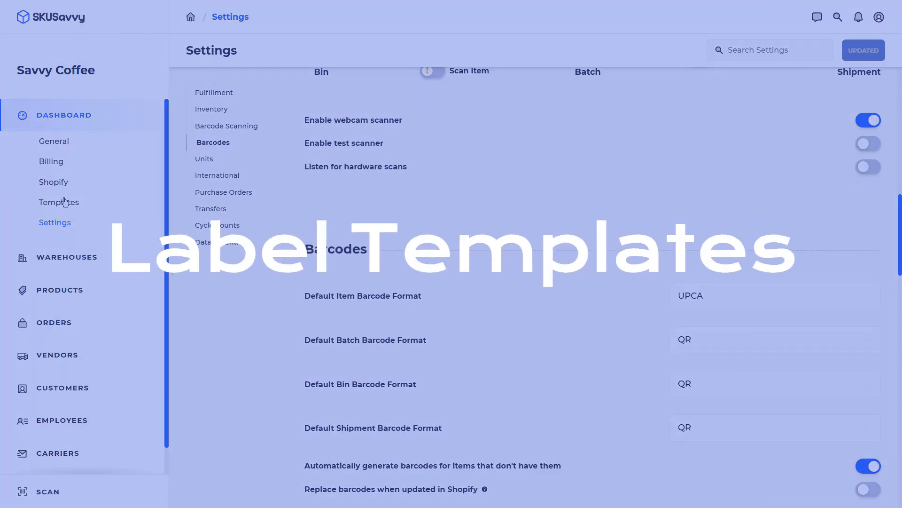
- Open the Bin Label template in the label editor
left_click(61, 203)
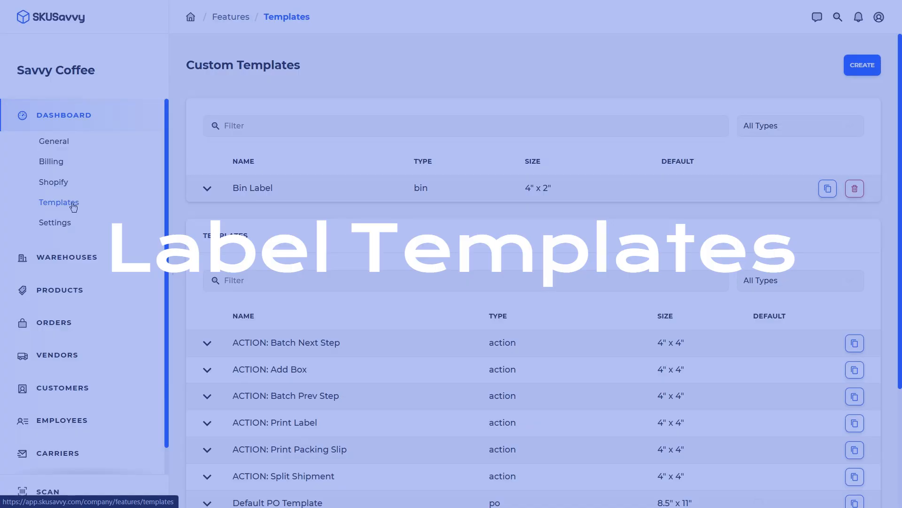
left_click(207, 190)
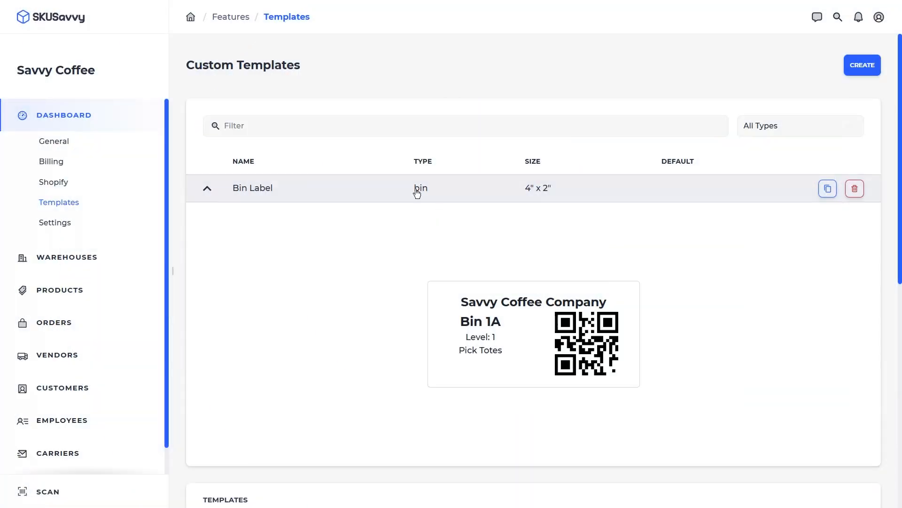
left_click(415, 190)
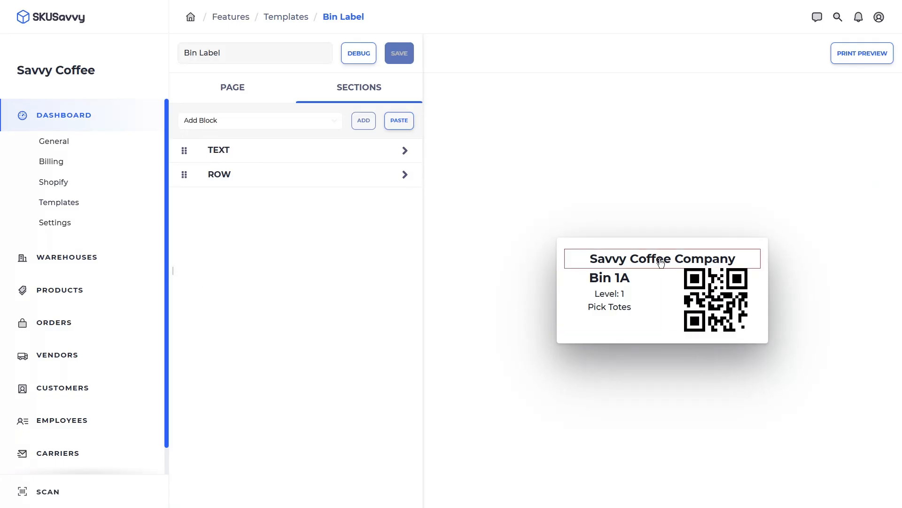
left_click(636, 260)
left_click(186, 116)
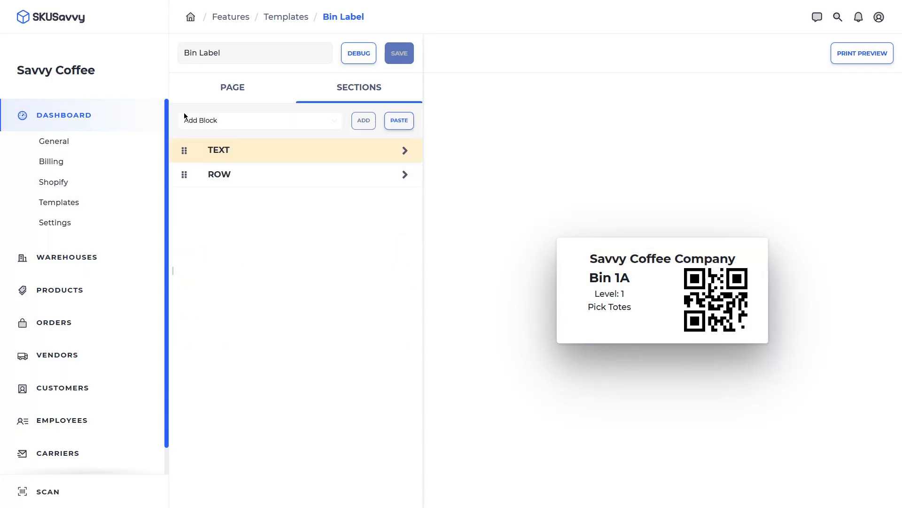
- Add a Spacing block to the Bin Label and move the ROW section into it
left_click(261, 120)
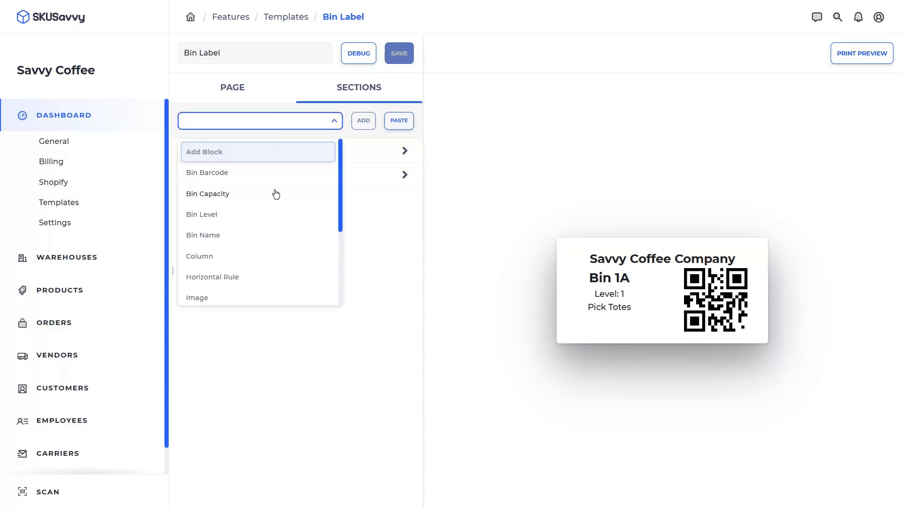
scroll(270, 227, "down", 3)
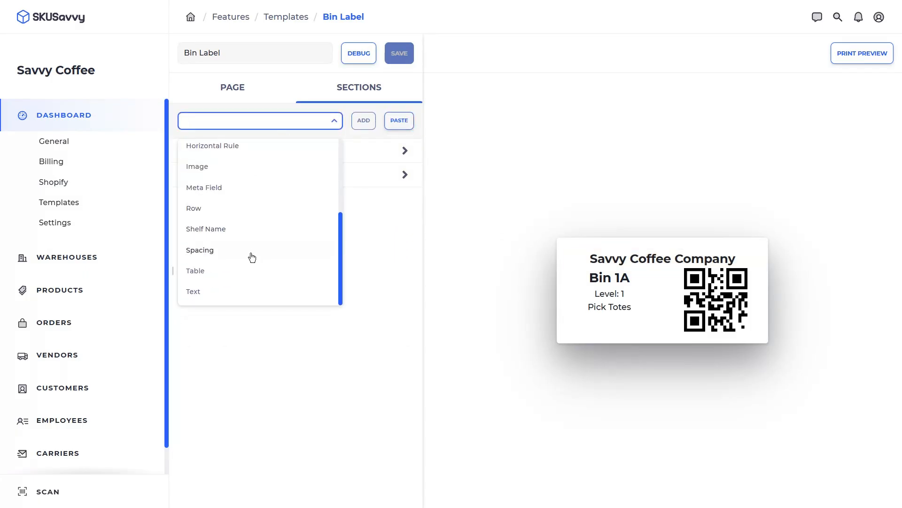
left_click(235, 251)
left_click(365, 125)
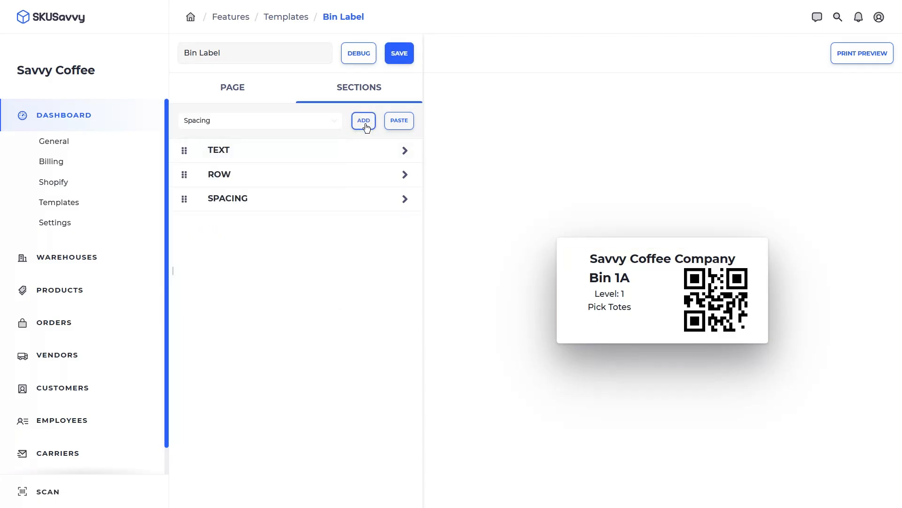
left_click_drag(183, 175, 405, 201)
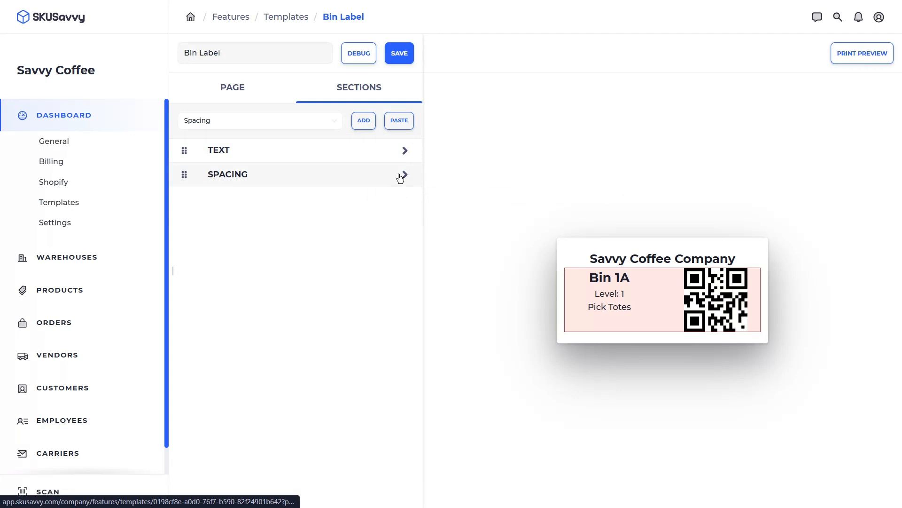
- Give the spacing block top padding 1, save the template, and return to Templates
left_click(403, 174)
left_click(263, 248)
type("t")
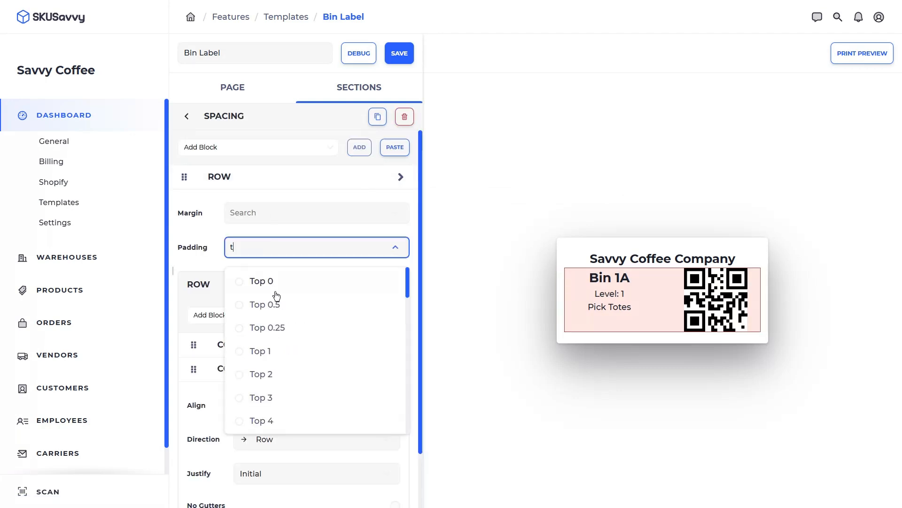
left_click(285, 350)
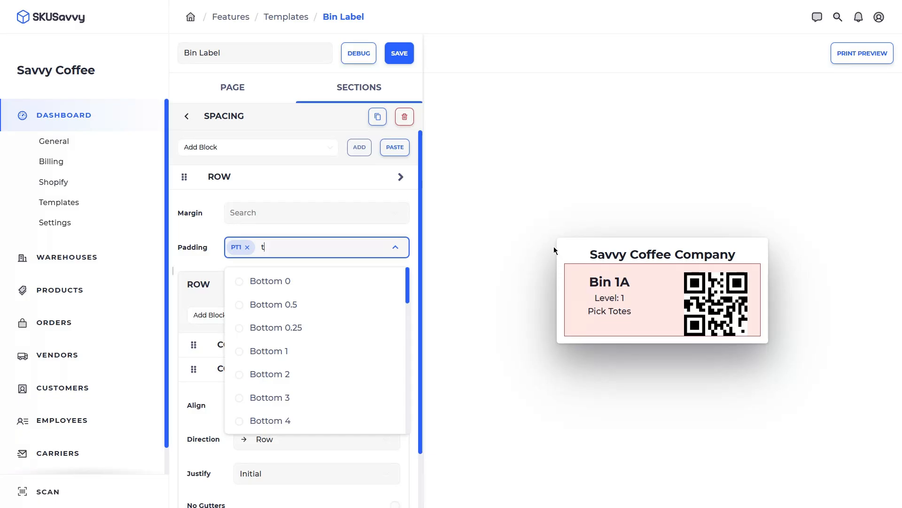
left_click(403, 54)
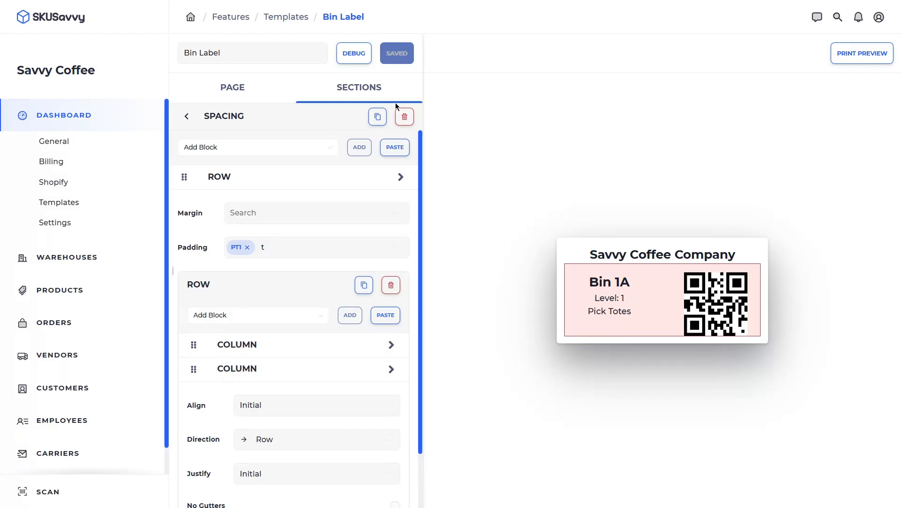
left_click(287, 17)
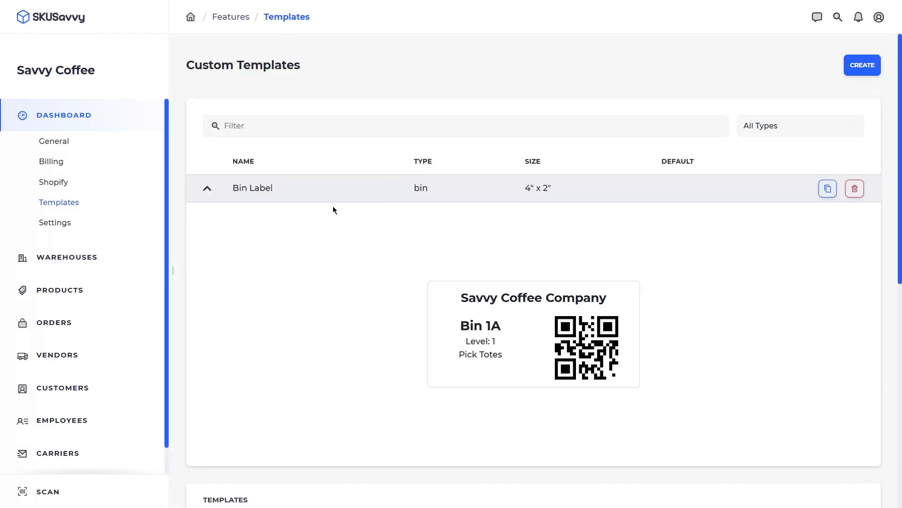
- Expand the Default PO Template row and scroll through its purchase order preview
scroll(332, 207, "down", 8)
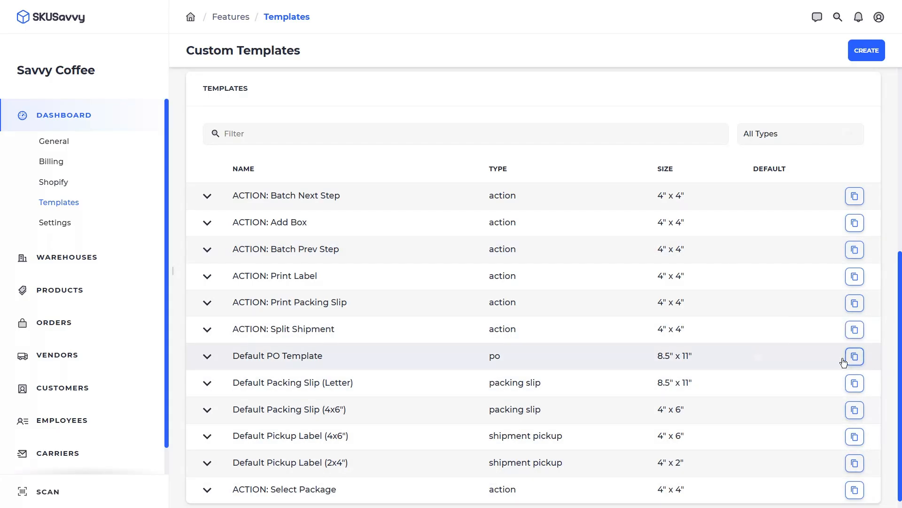
left_click(206, 356)
scroll(554, 238, "down", 4)
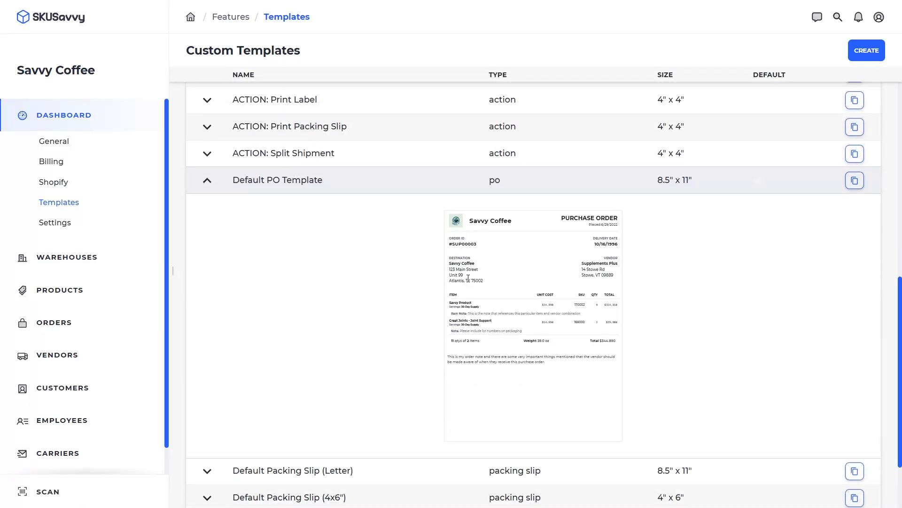
scroll(366, 269, "up", 5)
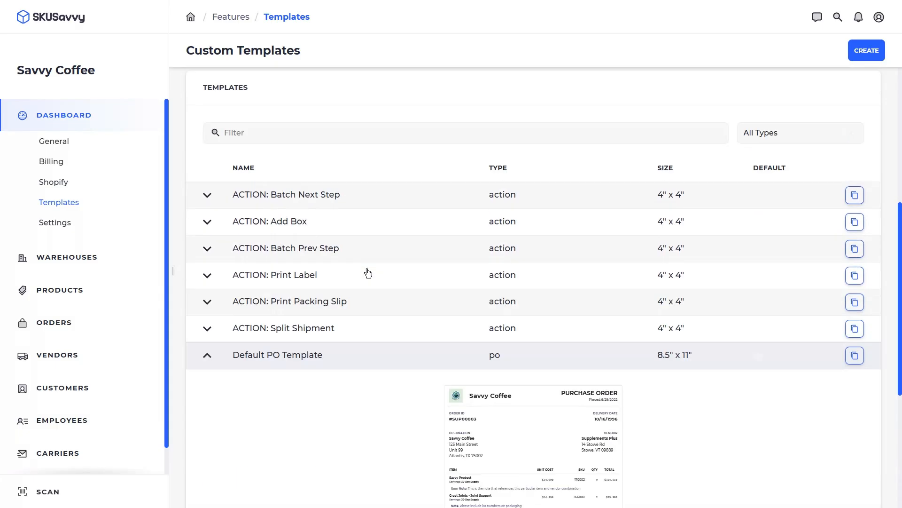
scroll(456, 252, "up", 4)
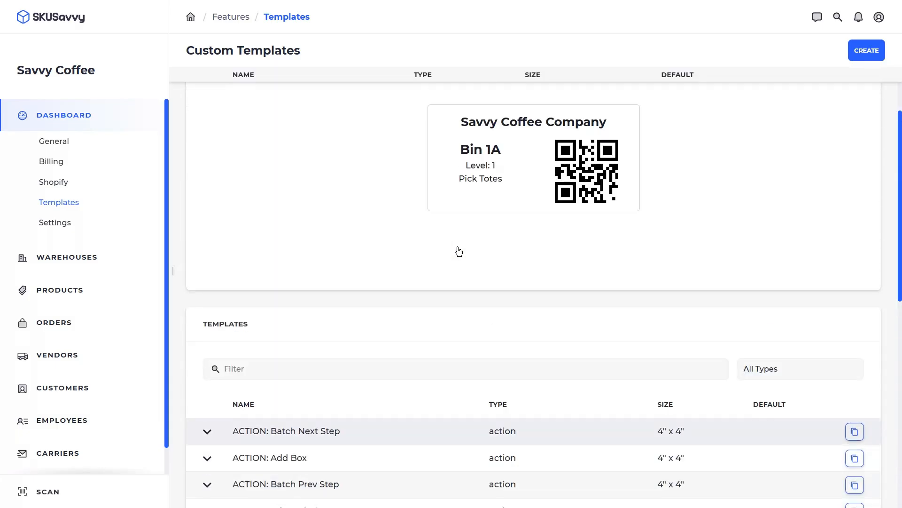
scroll(459, 252, "down", 5)
scroll(459, 251, "down", 6)
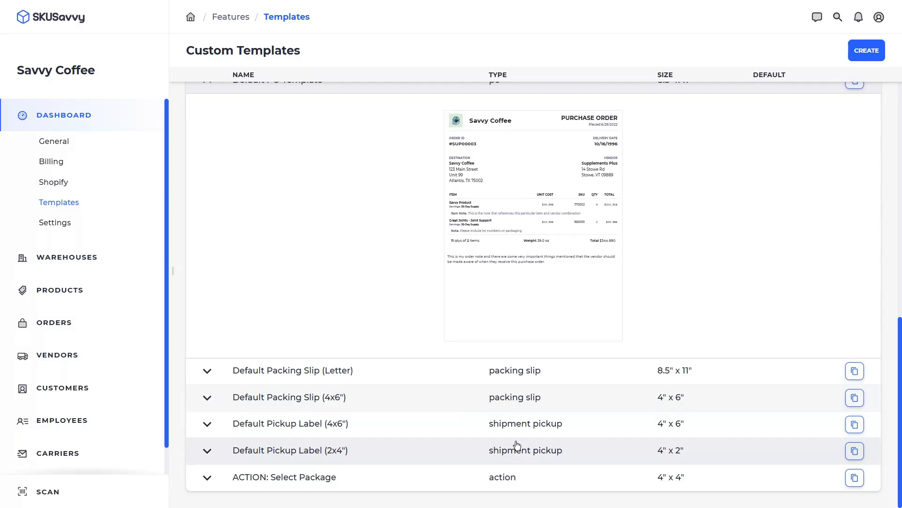
scroll(427, 290, "up", 10)
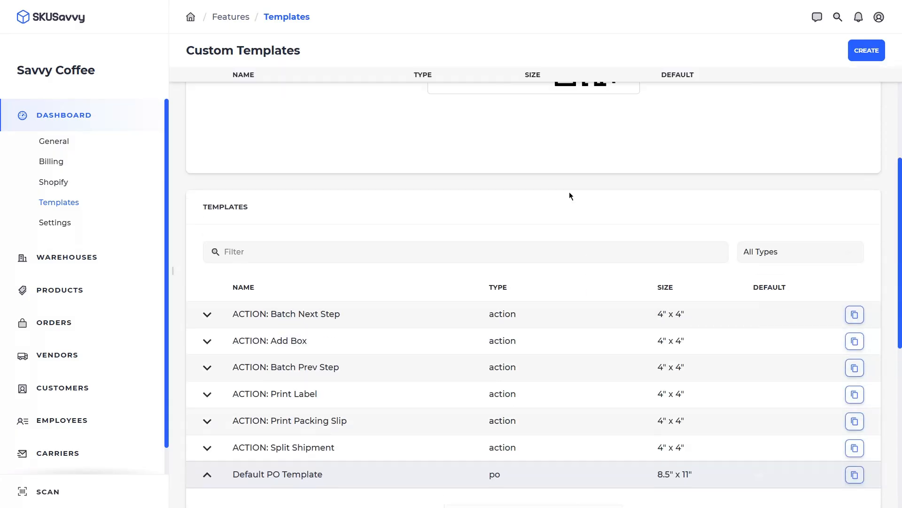
scroll(512, 169, "up", 2)
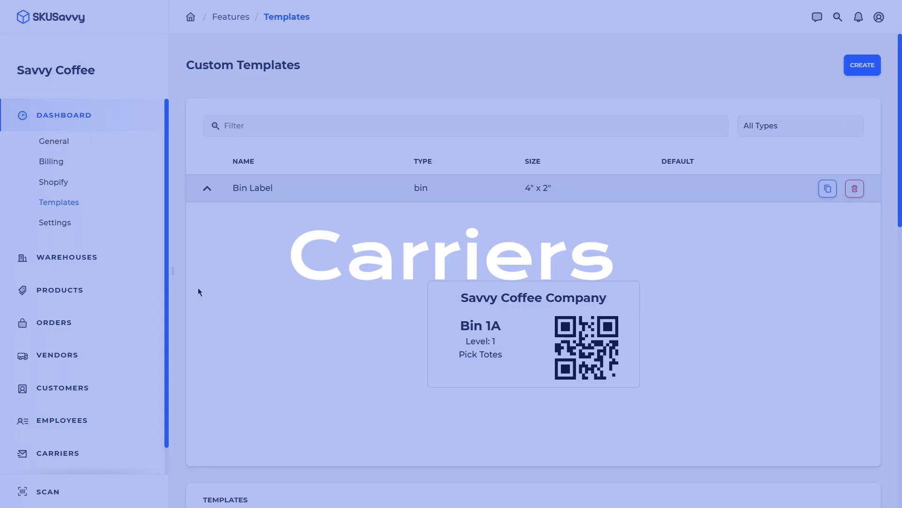
- Go to the Carriers page listing FedEx and choose Modify Carriers
scroll(90, 425, "down", 1)
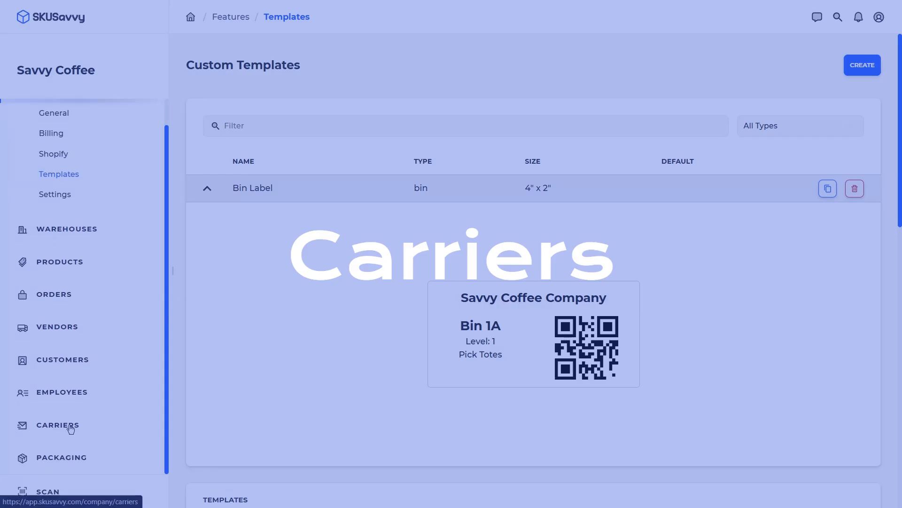
left_click(70, 426)
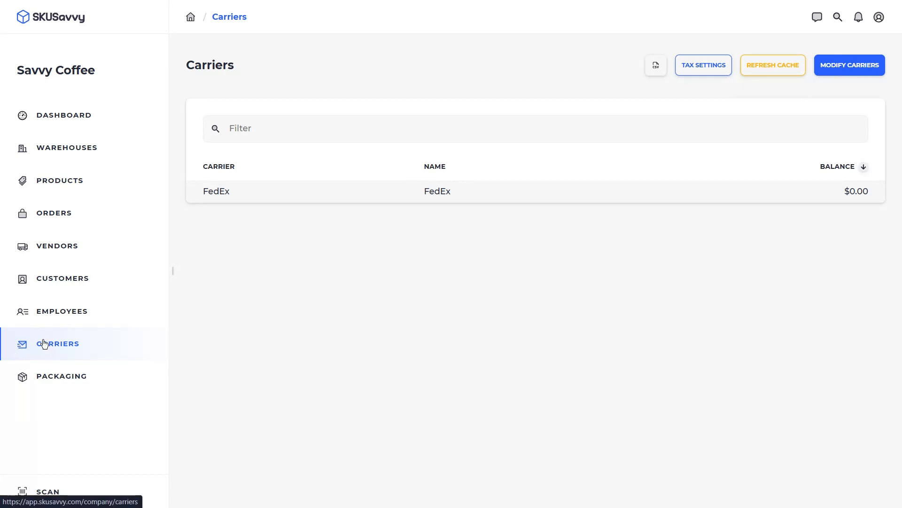
left_click(836, 66)
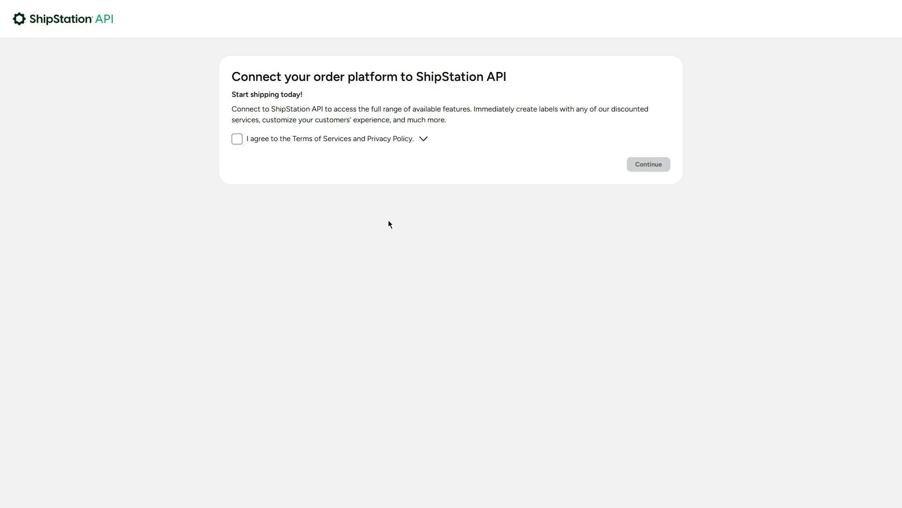
- Accept ShipStation API's terms and defer payment setup with Set up later
left_click(237, 139)
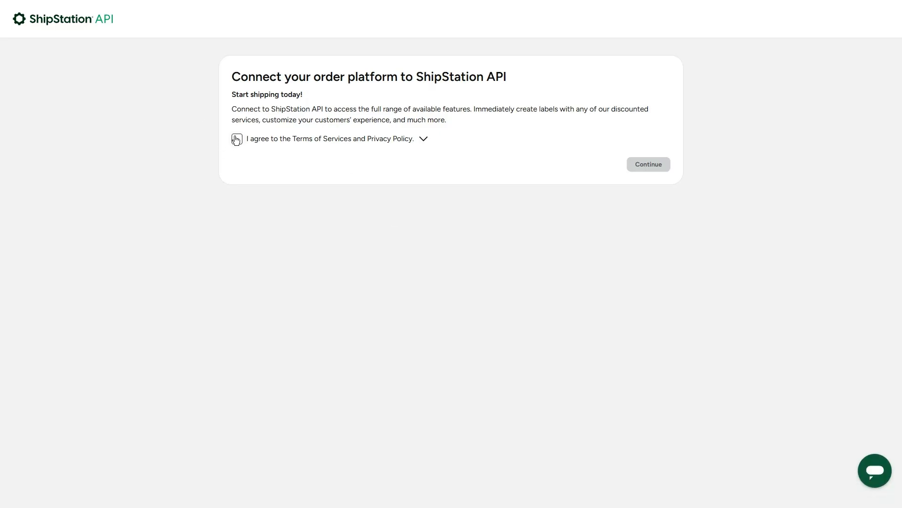
left_click(647, 165)
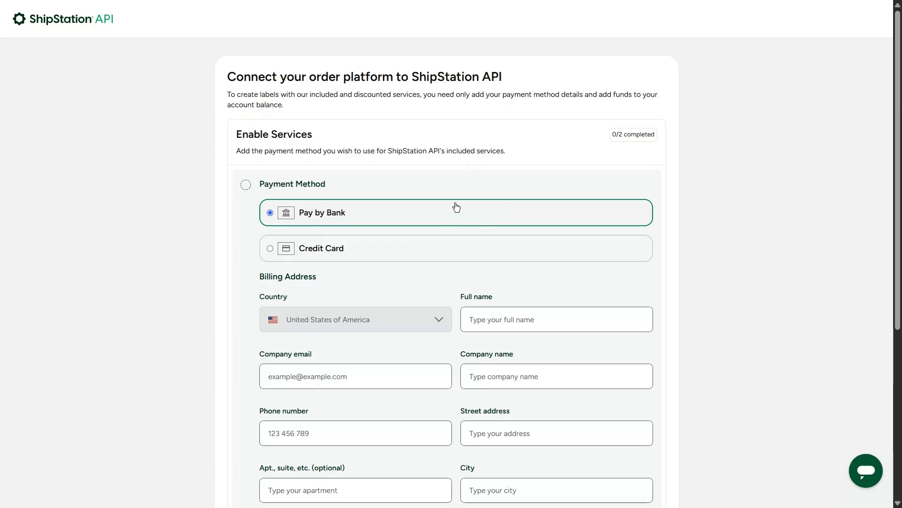
scroll(452, 210, "down", 1)
scroll(368, 207, "down", 4)
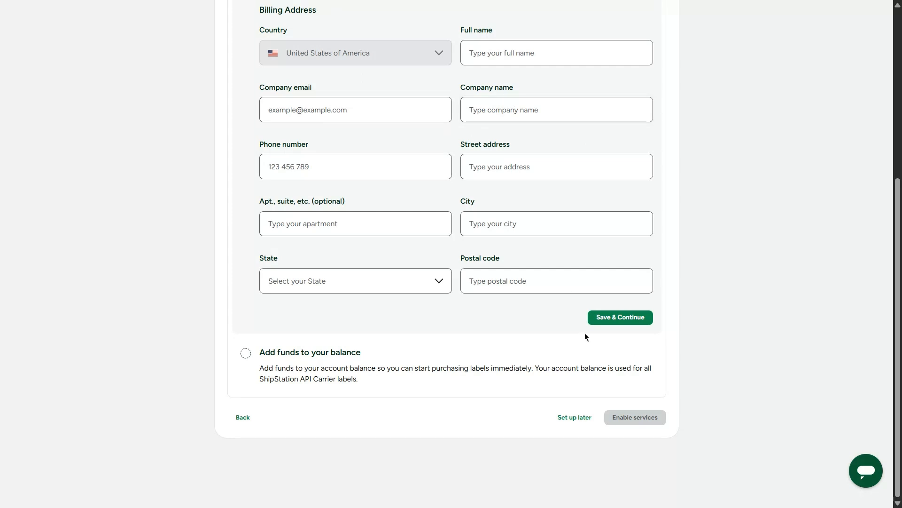
left_click(579, 417)
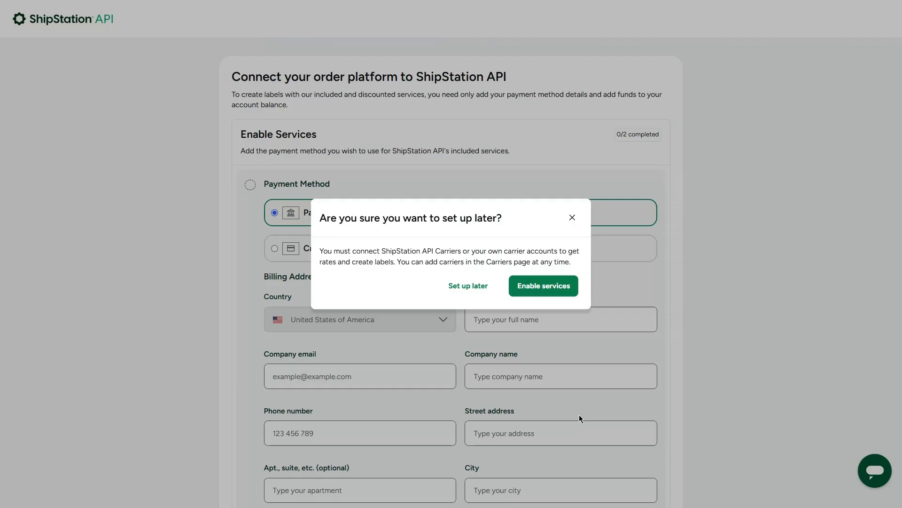
left_click(454, 284)
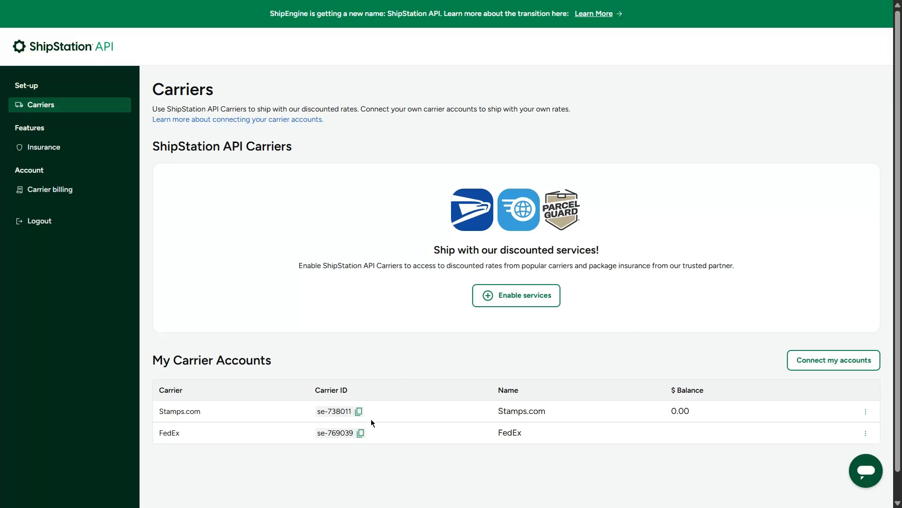
- Review the DHL eCommerce Register Carrier form, close it without connecting, and return to SKUSavvy
left_click(822, 366)
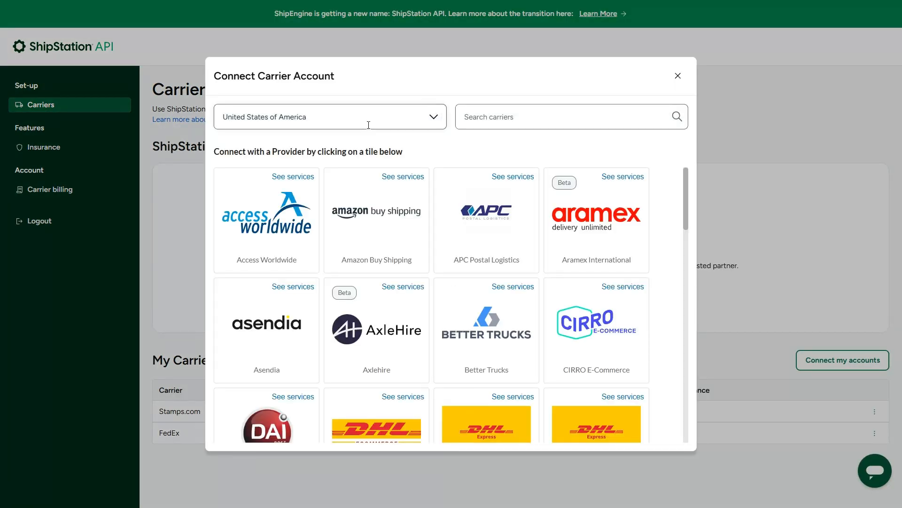
scroll(393, 215, "down", 3)
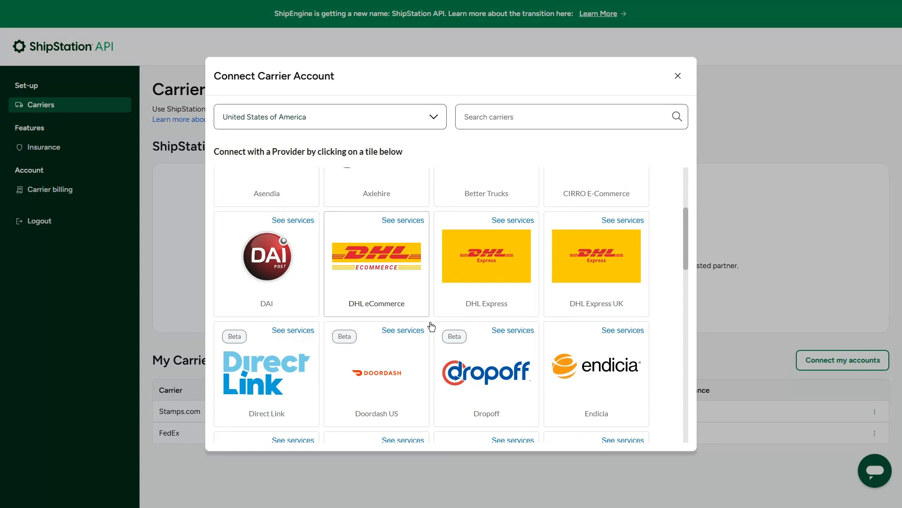
scroll(444, 309, "down", 1)
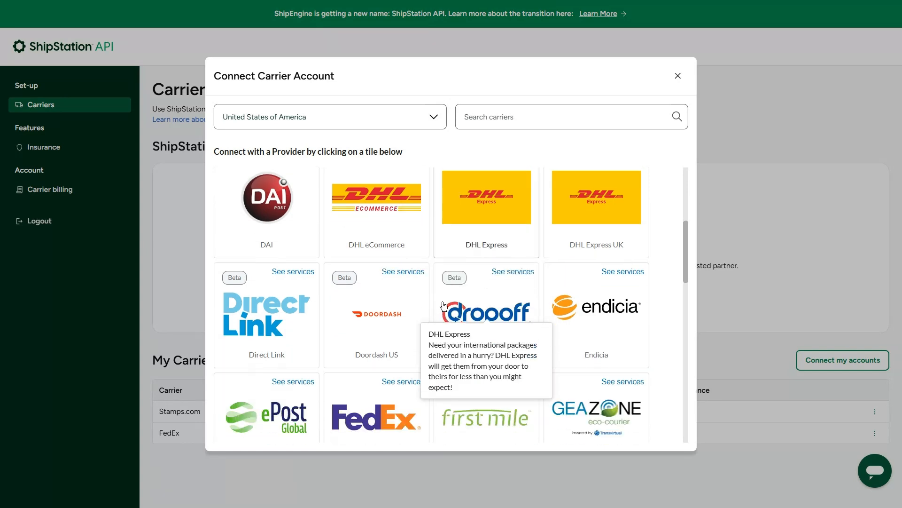
left_click(381, 215)
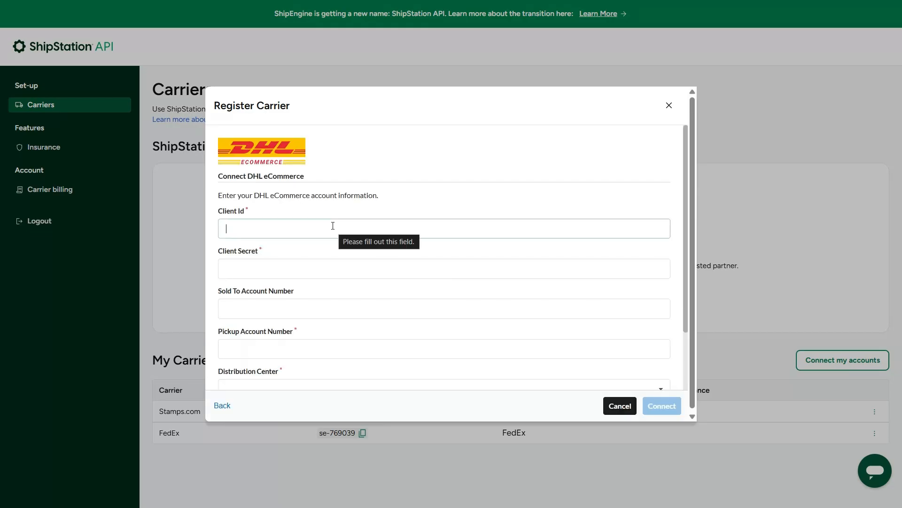
scroll(351, 298, "down", 2)
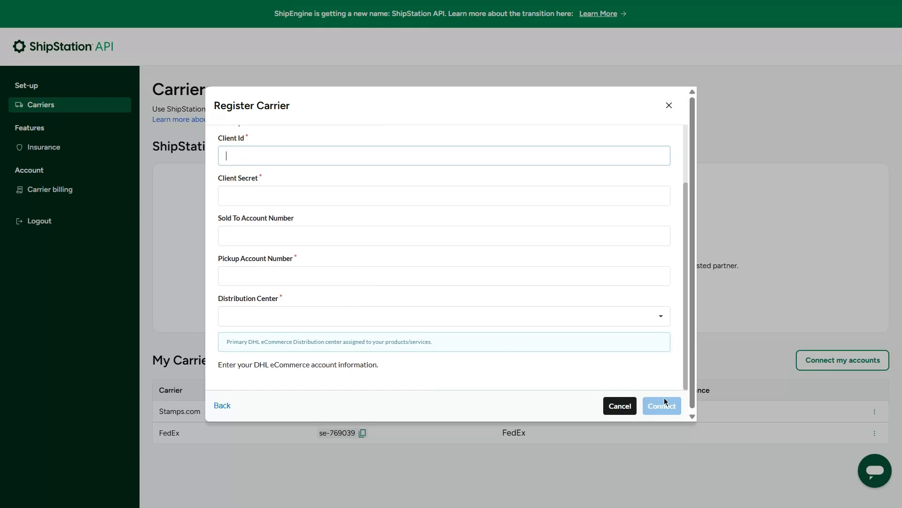
left_click(669, 106)
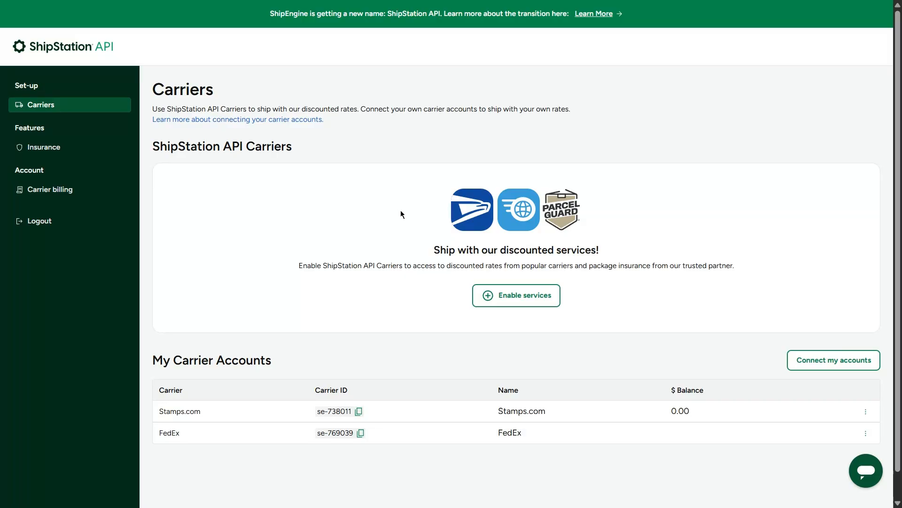
key("ctrl+w")
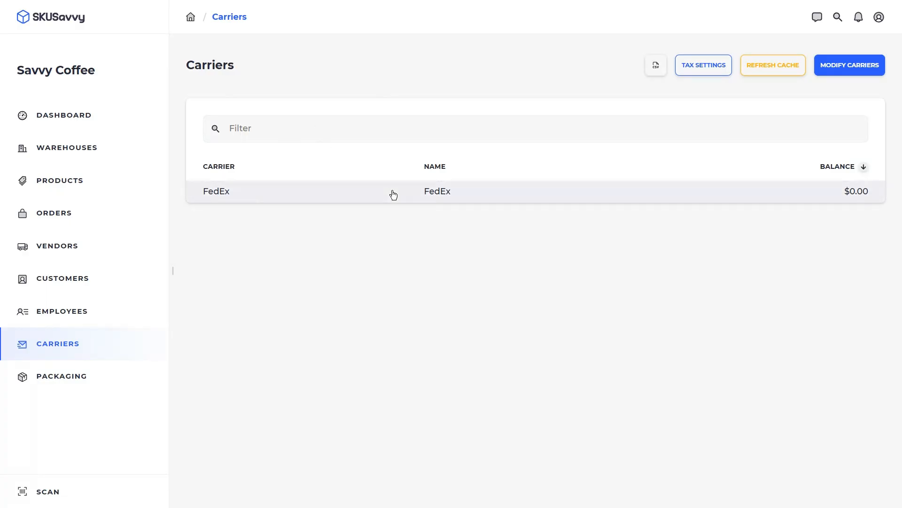
- Refresh SKUSavvy's cached carrier data, then bring up the Packaging list
left_click(780, 66)
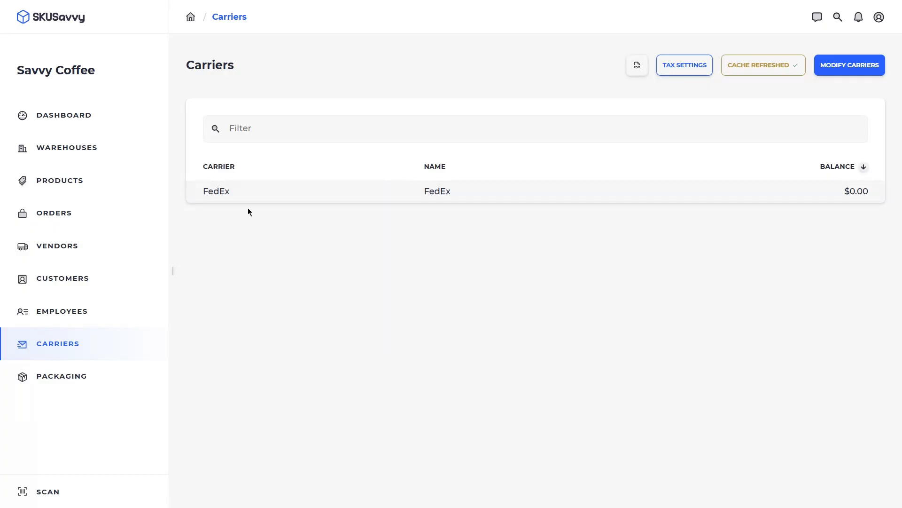
left_click(95, 373)
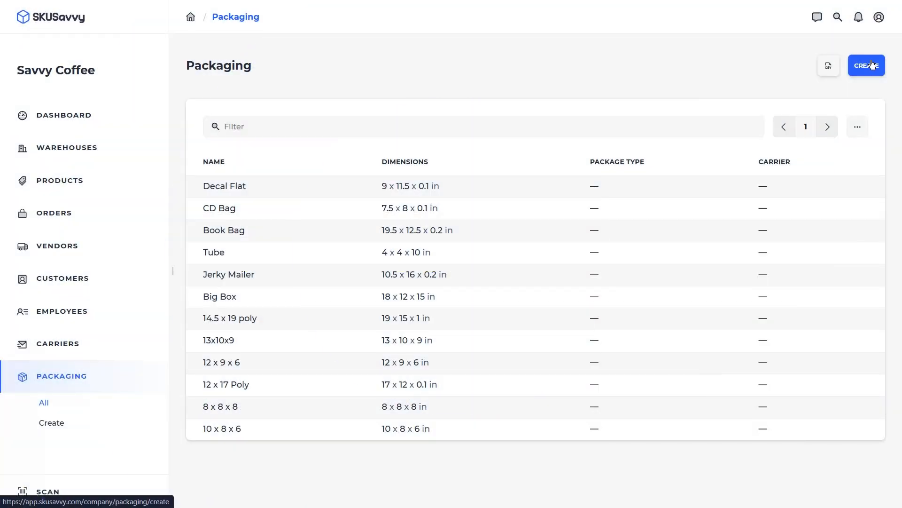
- Preview a new packaging with FedEx One Rate® Medium Box type, then discard it
left_click(864, 66)
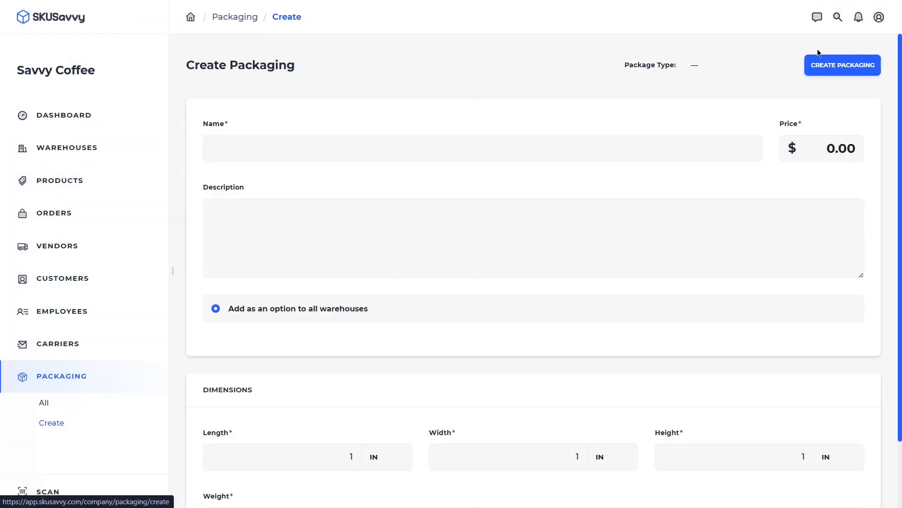
left_click(731, 62)
scroll(693, 202, "down", 1)
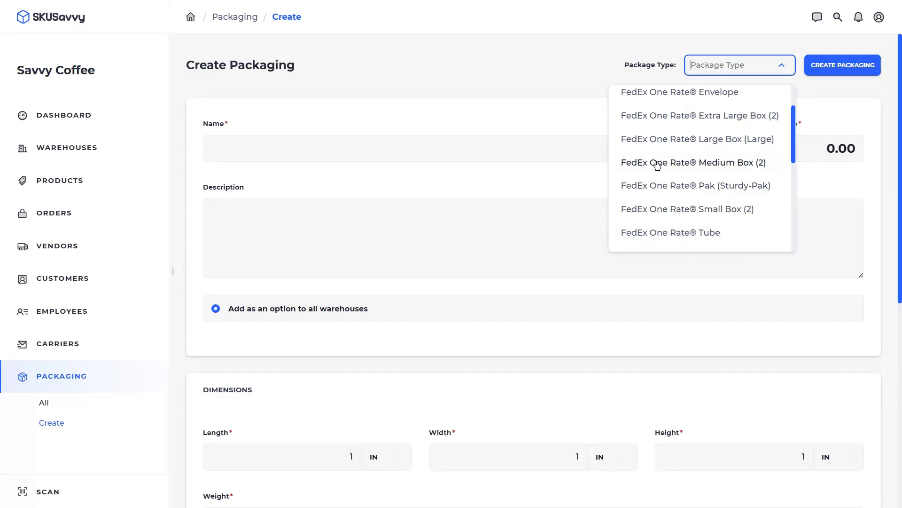
left_click(674, 163)
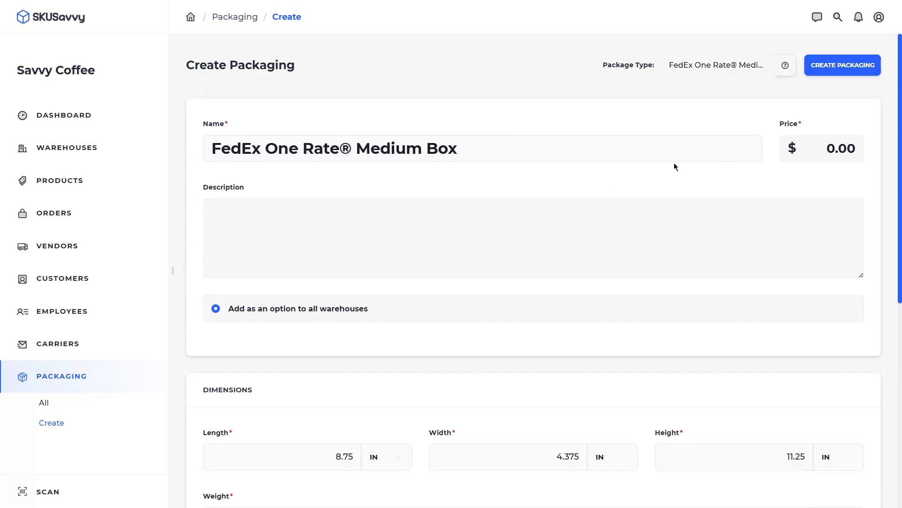
scroll(402, 237, "down", 1)
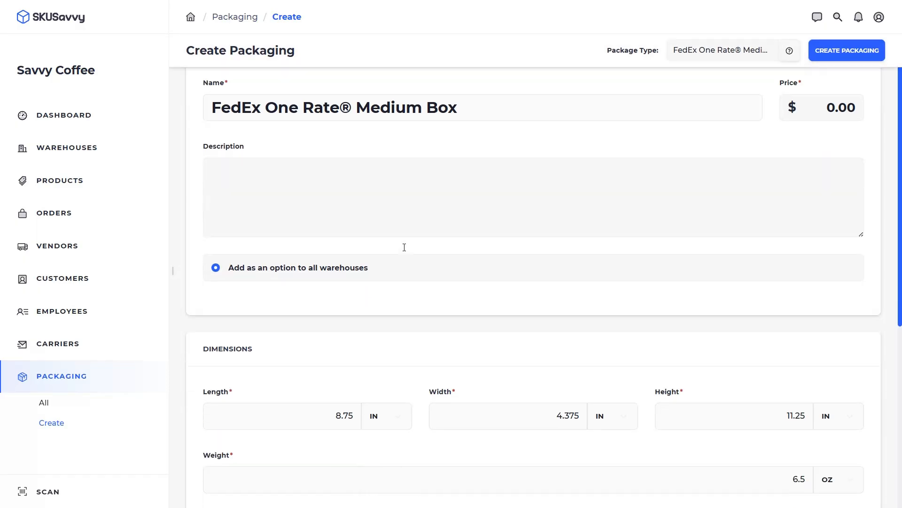
scroll(404, 247, "down", 2)
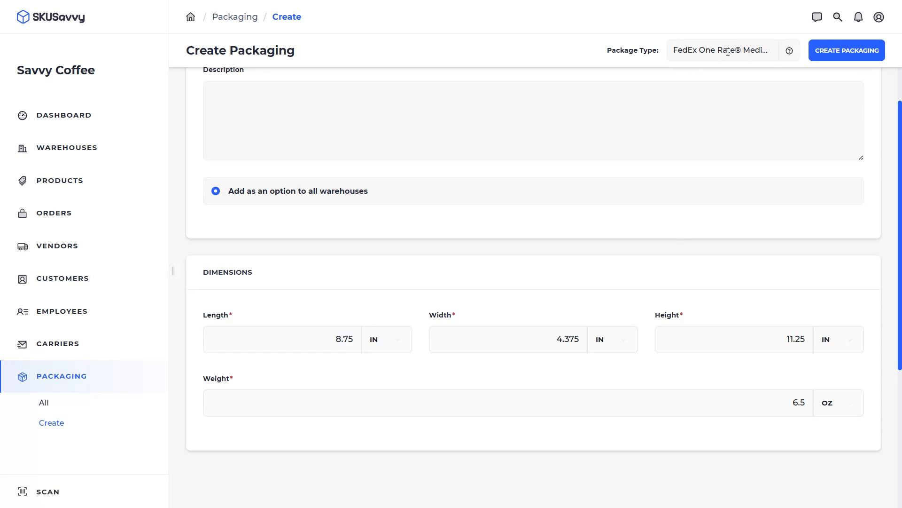
scroll(589, 130, "up", 3)
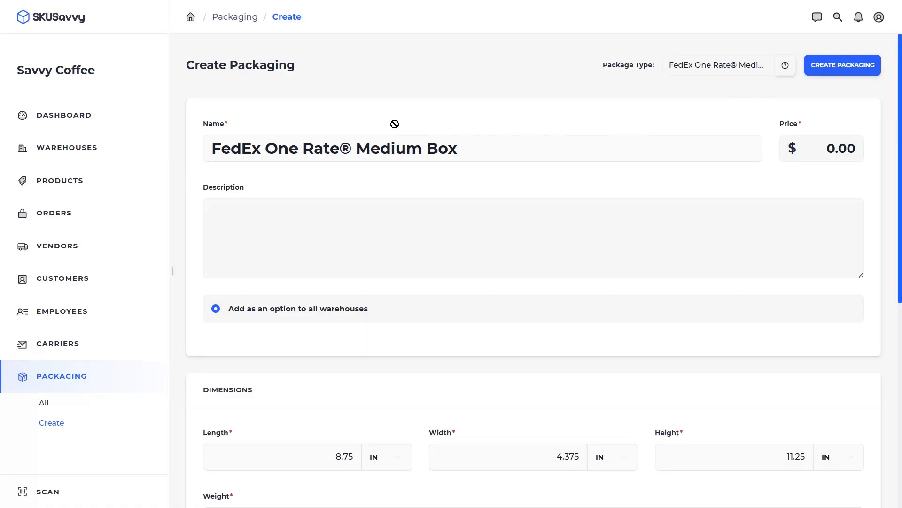
left_click(235, 17)
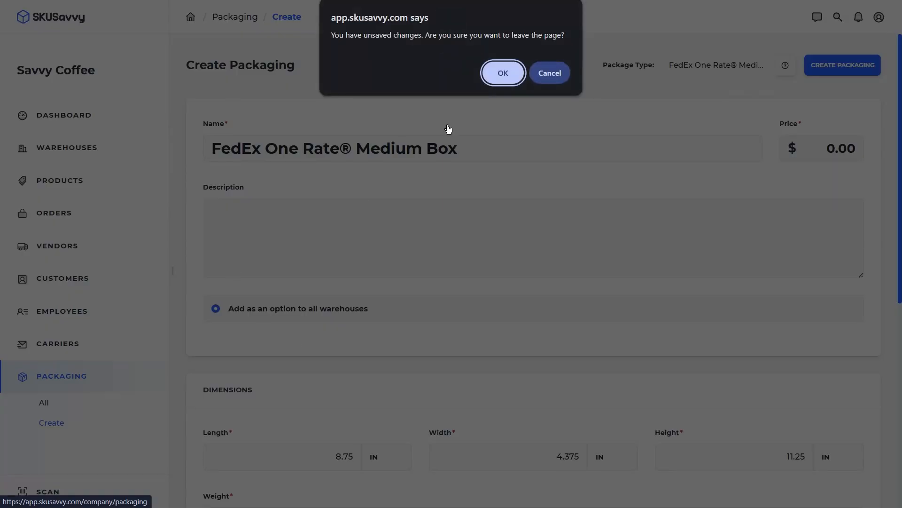
left_click(517, 74)
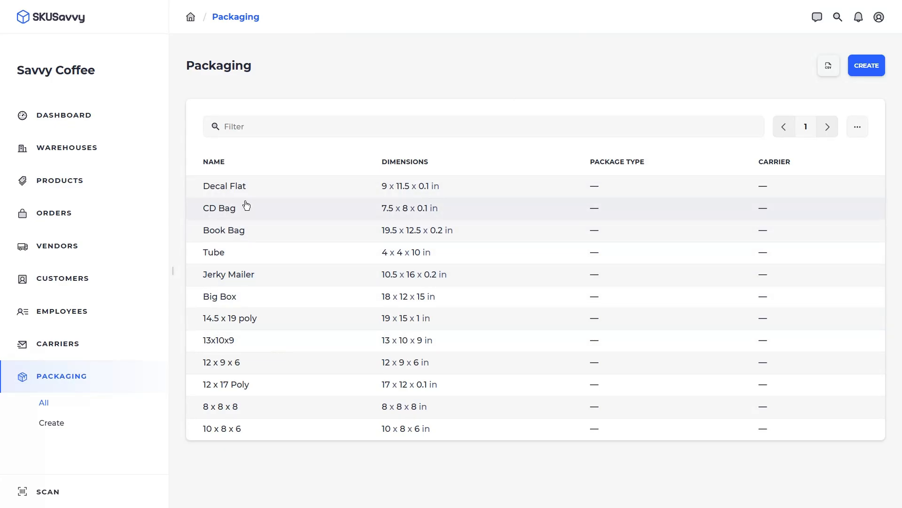
- Check the Coffee Way warehouse's packaging types and return to the company dashboard
left_click(67, 147)
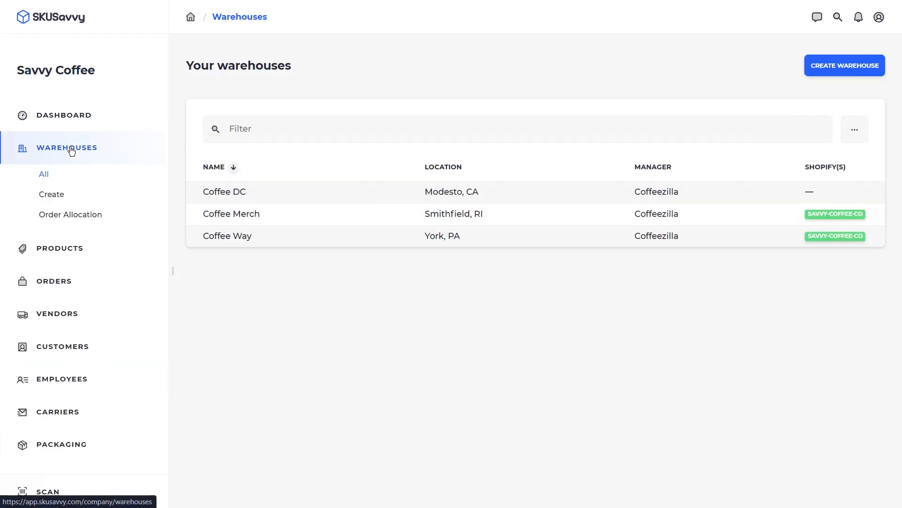
left_click(287, 236)
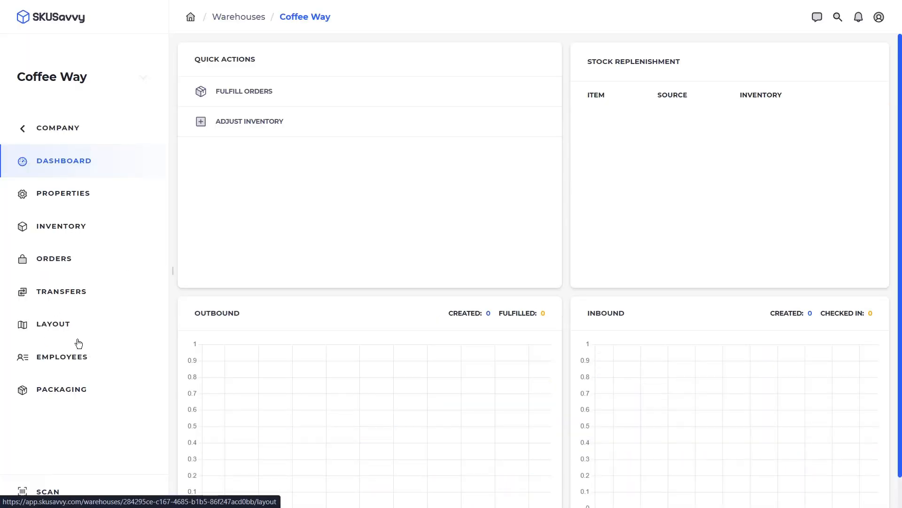
left_click(65, 390)
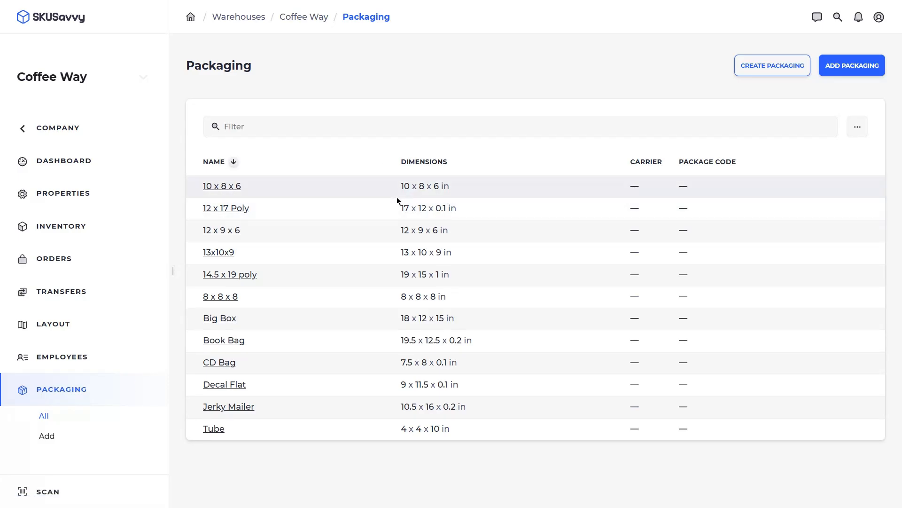
left_click(60, 135)
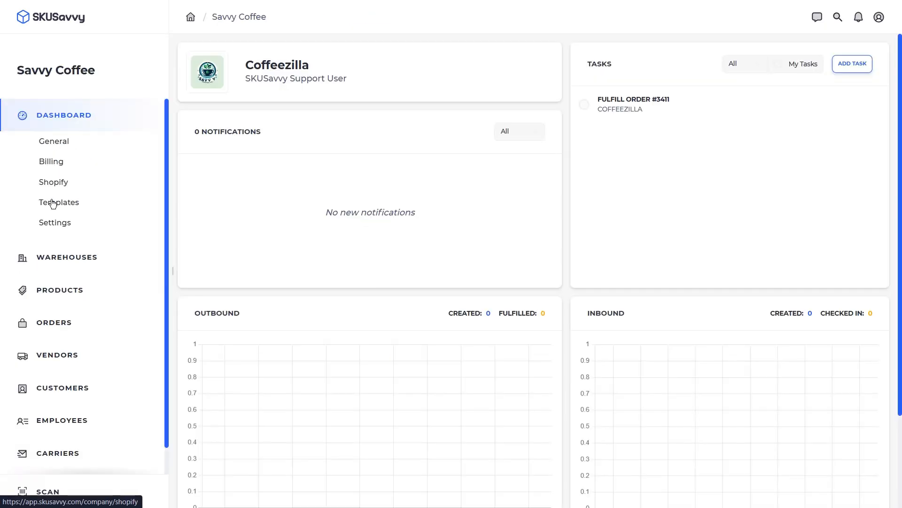
- Look over the employee list and the Invite form's permission options, then show Vendors
left_click(75, 422)
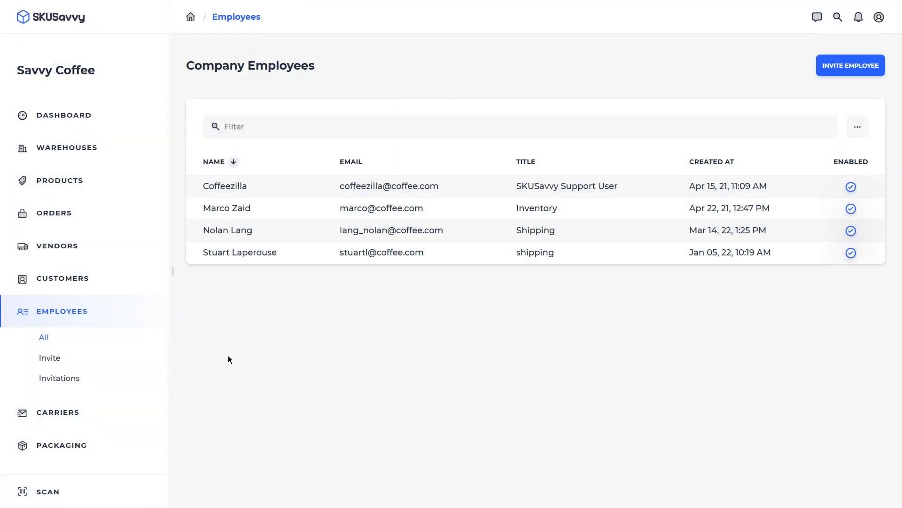
left_click(50, 359)
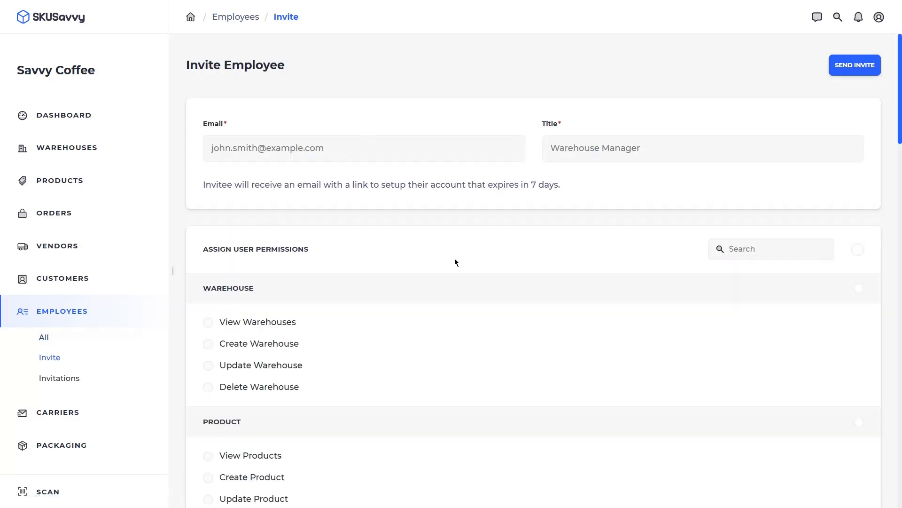
scroll(403, 338, "down", 6)
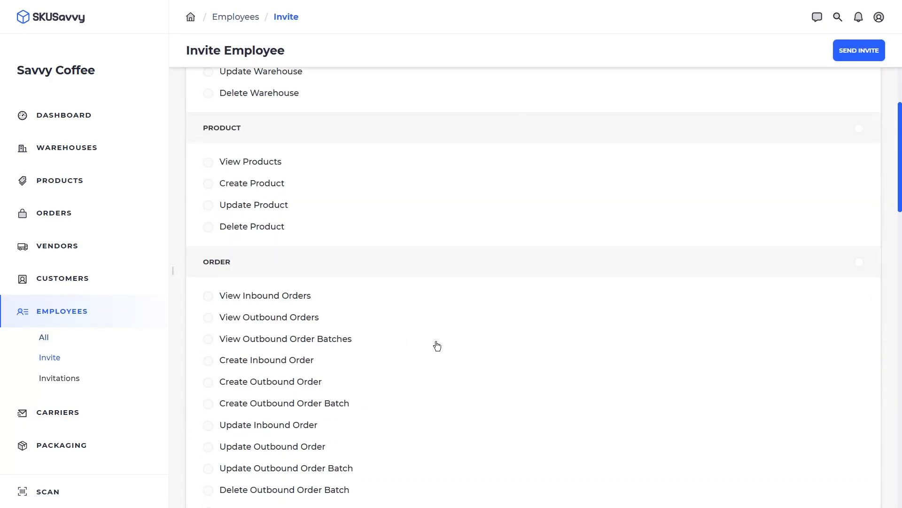
scroll(438, 346, "up", 6)
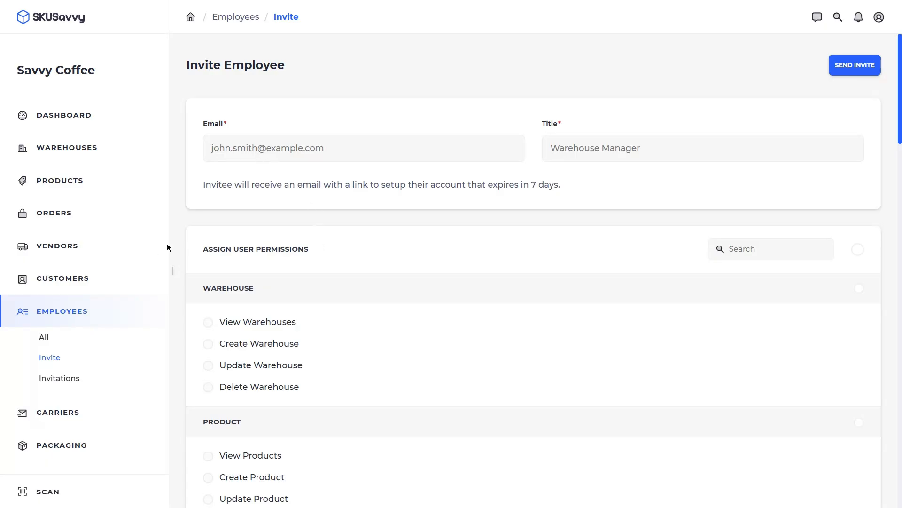
left_click(72, 249)
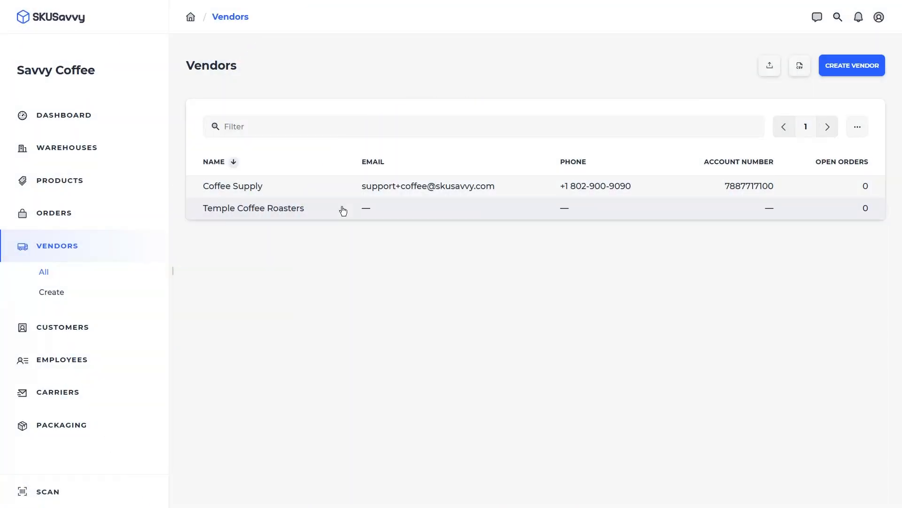
- Open the Temple Coffee Roasters vendor, glance at its supplied items, and return to details
left_click(343, 210)
left_click(87, 197)
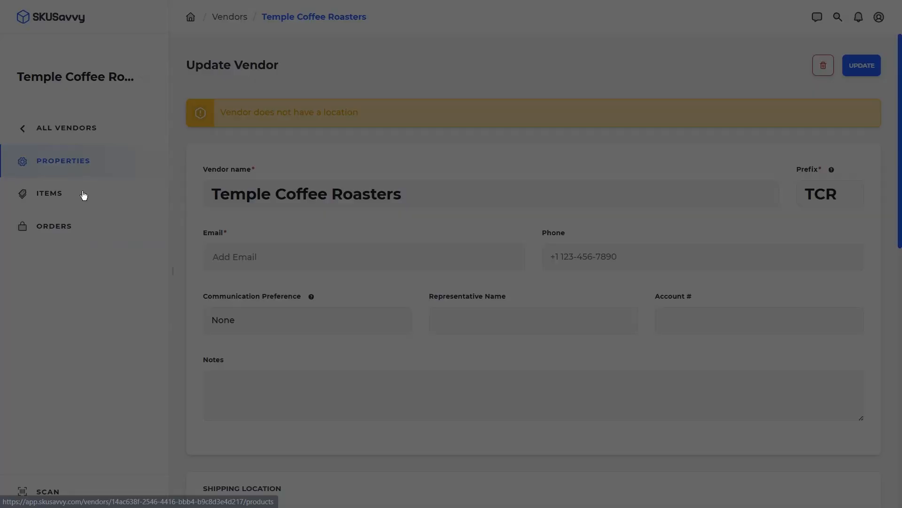
key("Return")
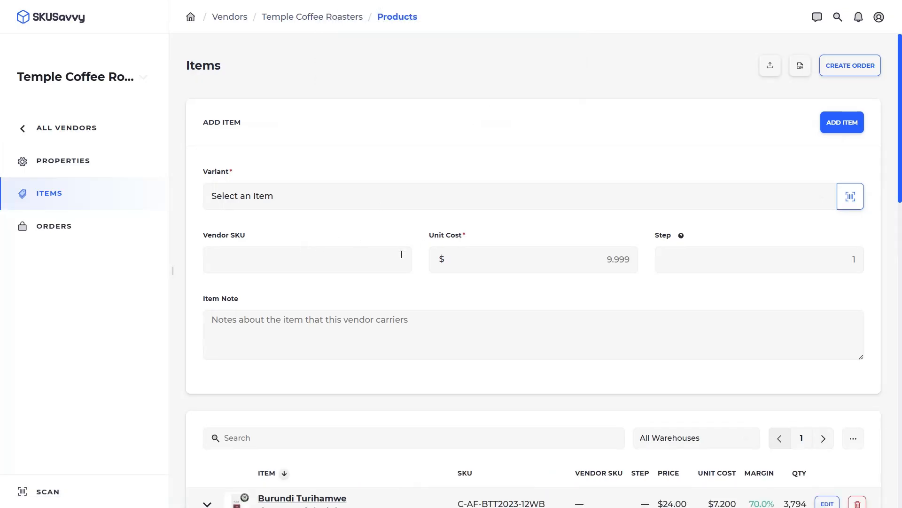
scroll(409, 268, "down", 5)
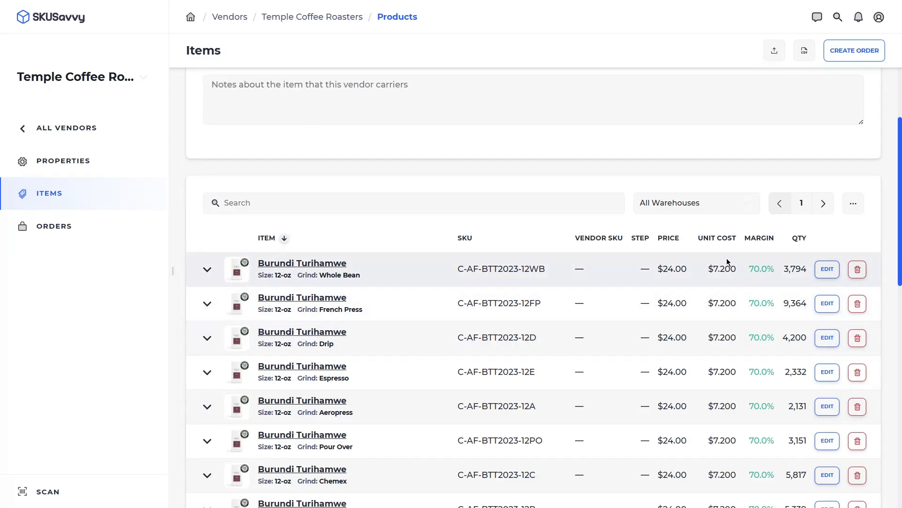
left_click(79, 161)
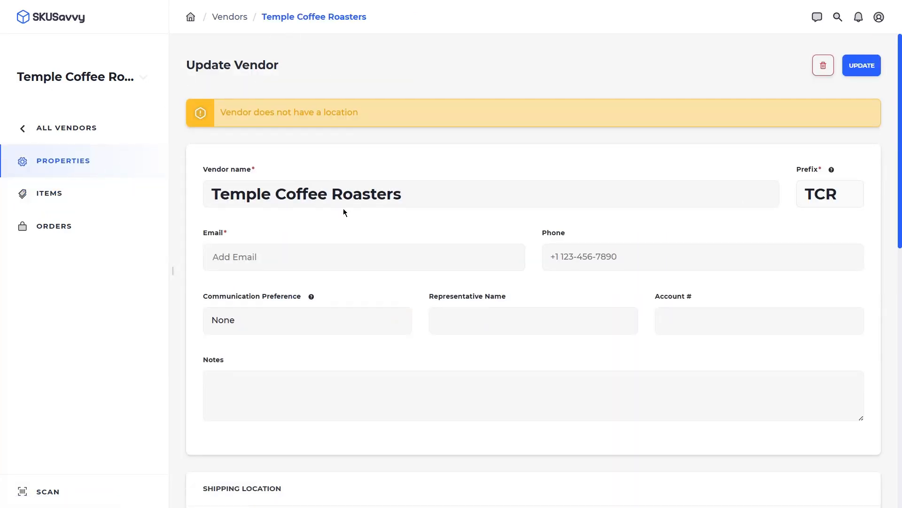
scroll(384, 305, "down", 10)
scroll(368, 243, "up", 3)
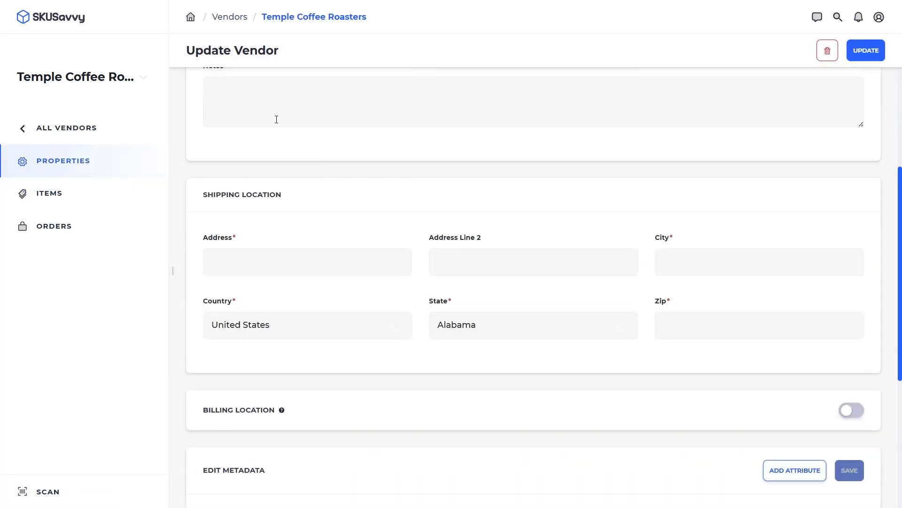
- Fill in the Shipping Location's street address, city, state and zip code
left_click(315, 256)
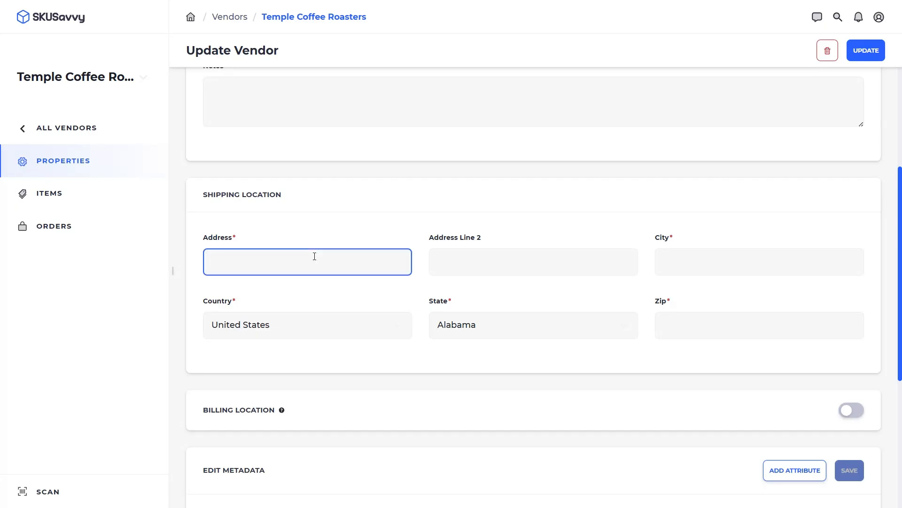
key("Tab")
key("Tab")
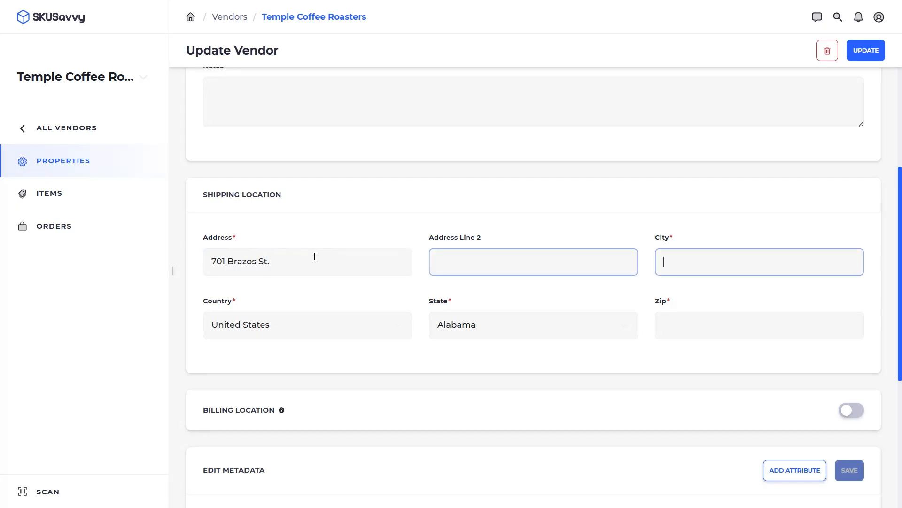
type("Austin")
key("Tab")
key("Tab")
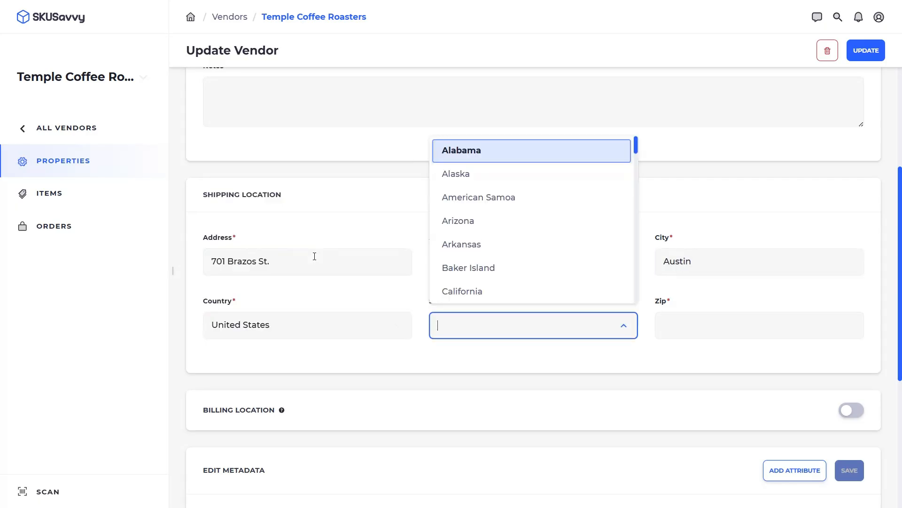
type("T")
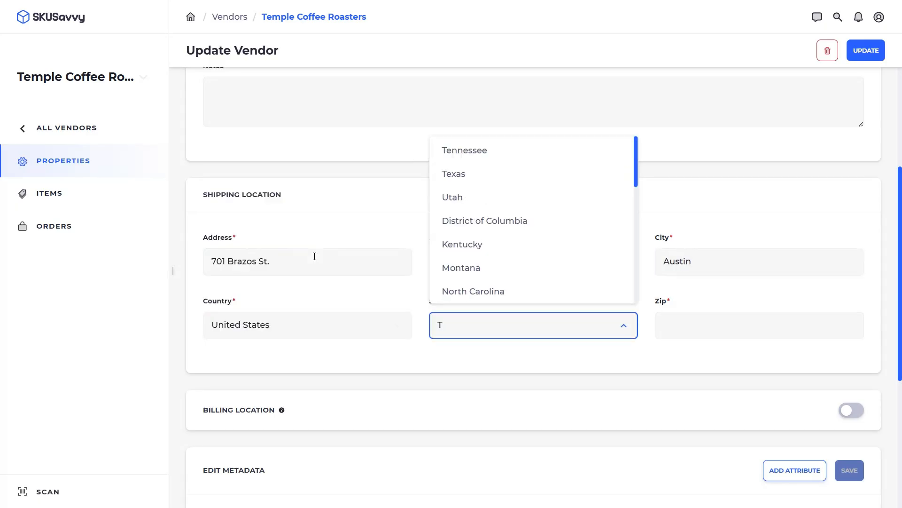
left_click(486, 174)
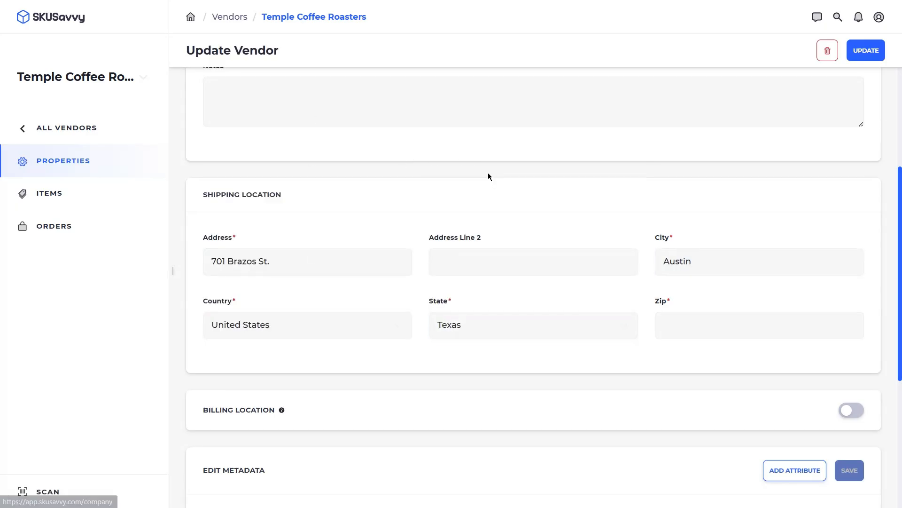
left_click(691, 334)
type("78701")
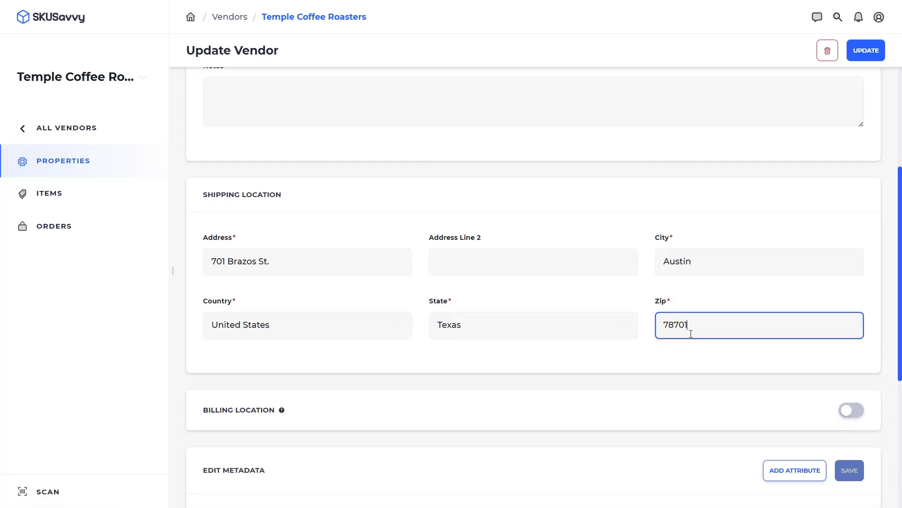
scroll(585, 227, "up", 5)
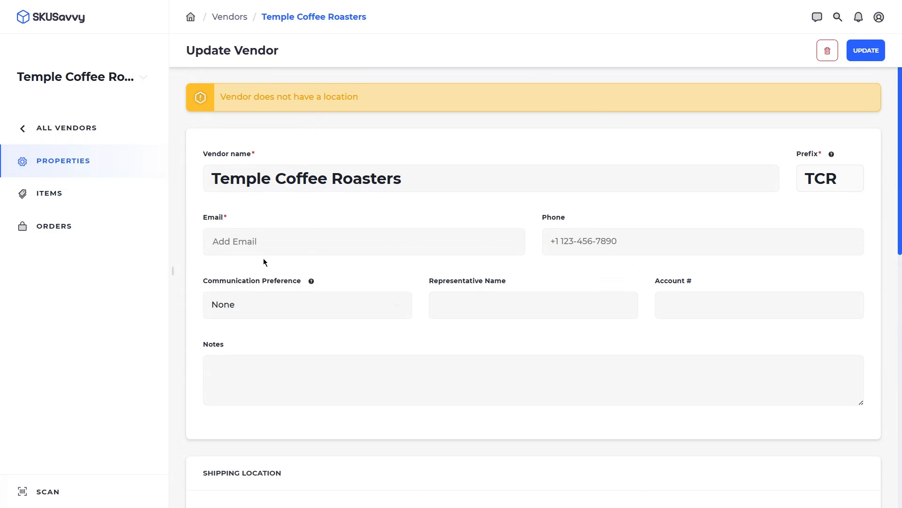
- Enter the vendor's contact email, phone and account number, choose Email preference, and save
left_click(262, 242)
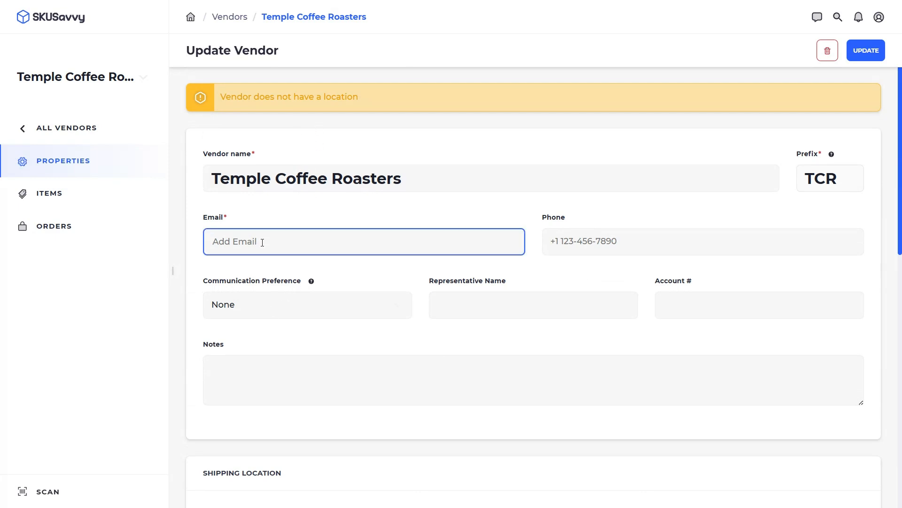
key("Tab")
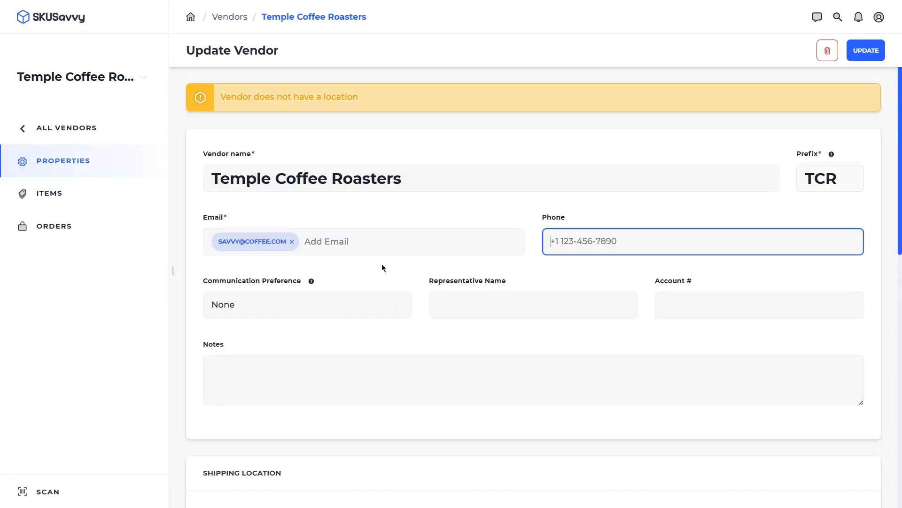
left_click(691, 312)
type("1001")
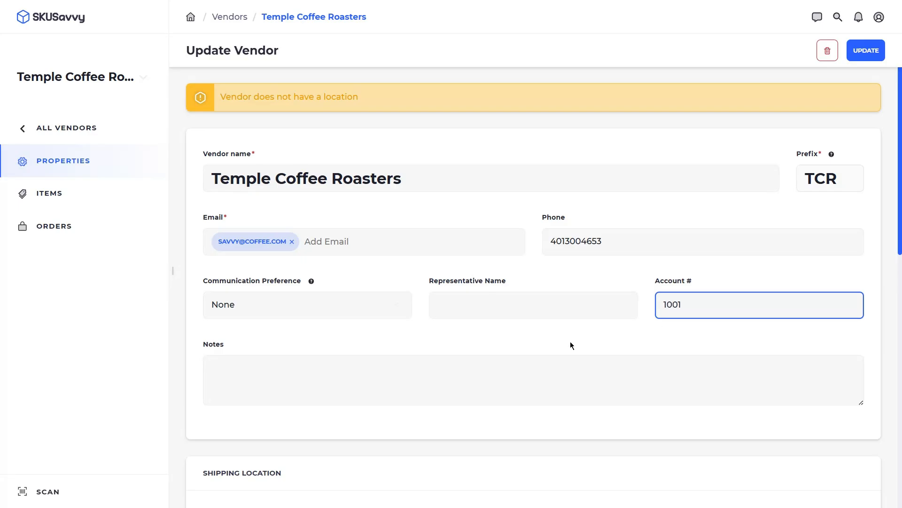
left_click(313, 305)
left_click(296, 243)
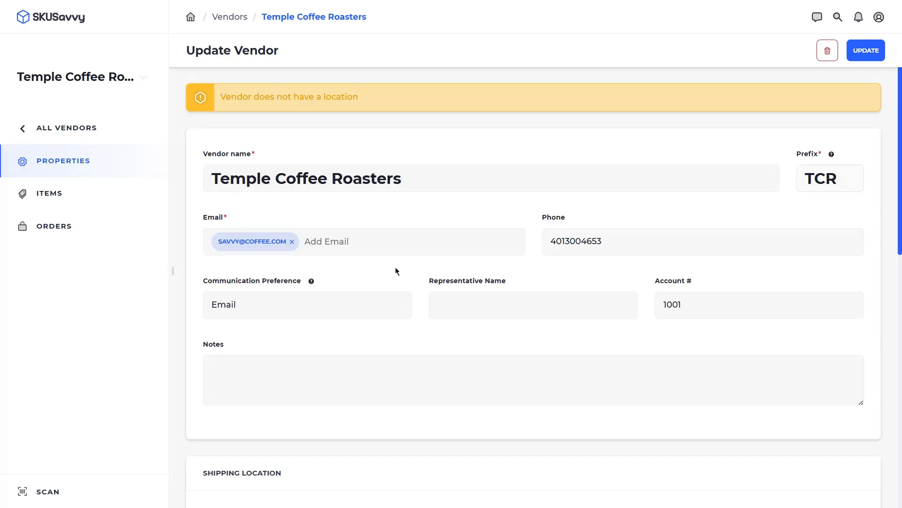
left_click(864, 51)
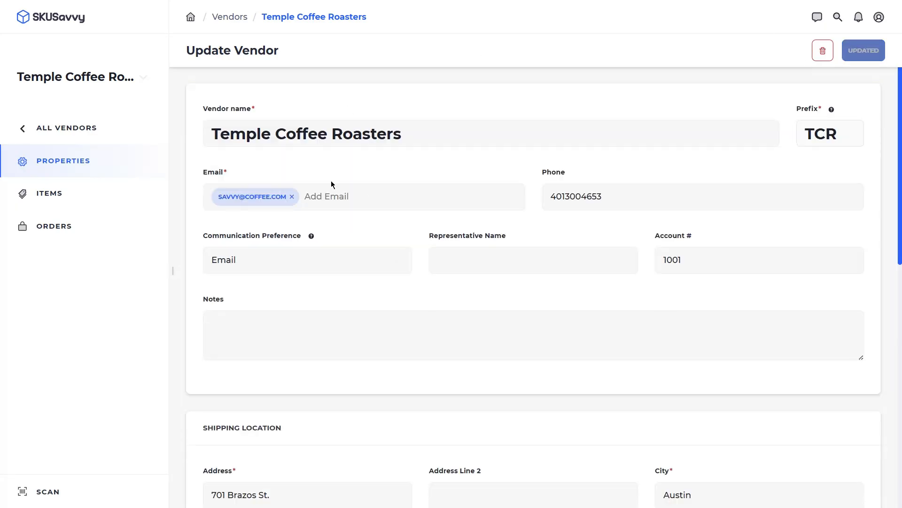
- Go from All Vendors to Warehouses, open Coffee Way, and show its Layout map
left_click(76, 130)
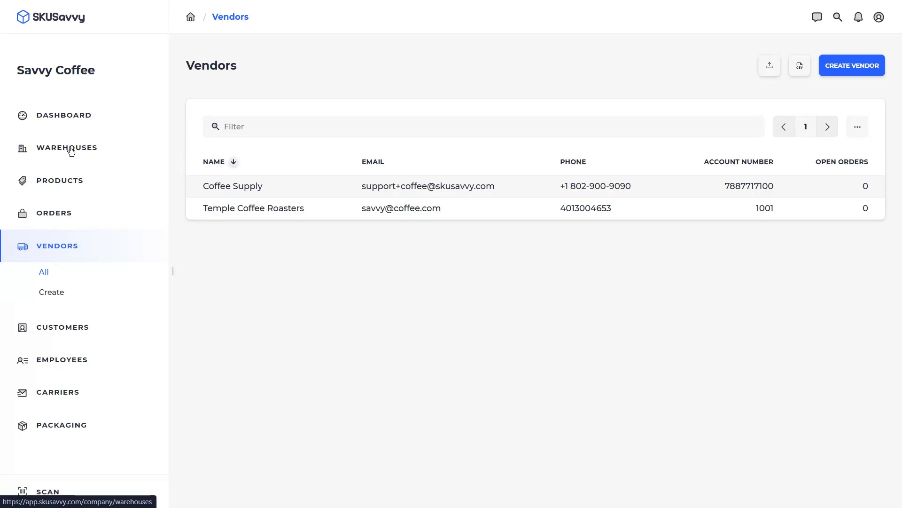
left_click(71, 151)
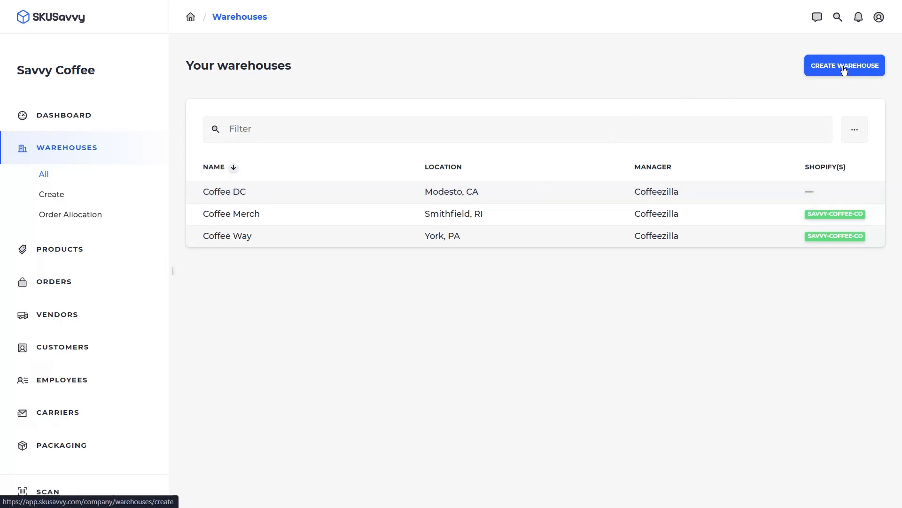
left_click(341, 239)
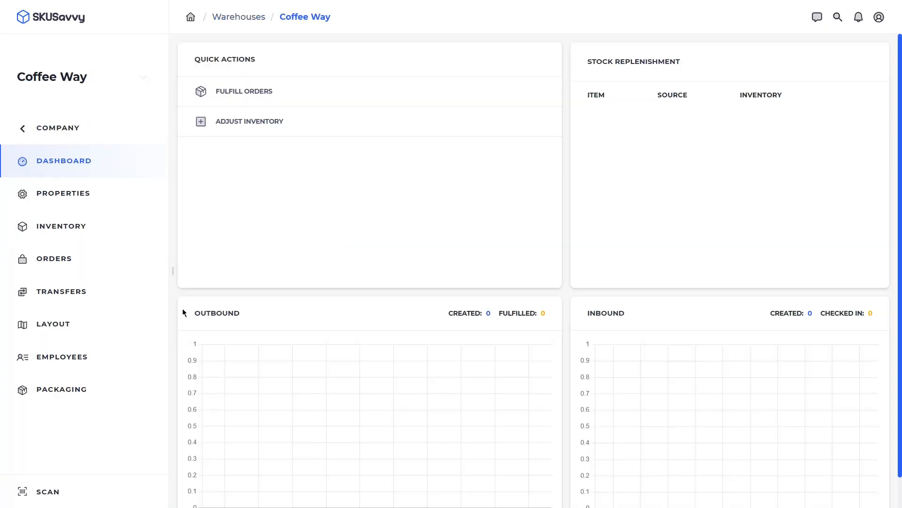
left_click(70, 328)
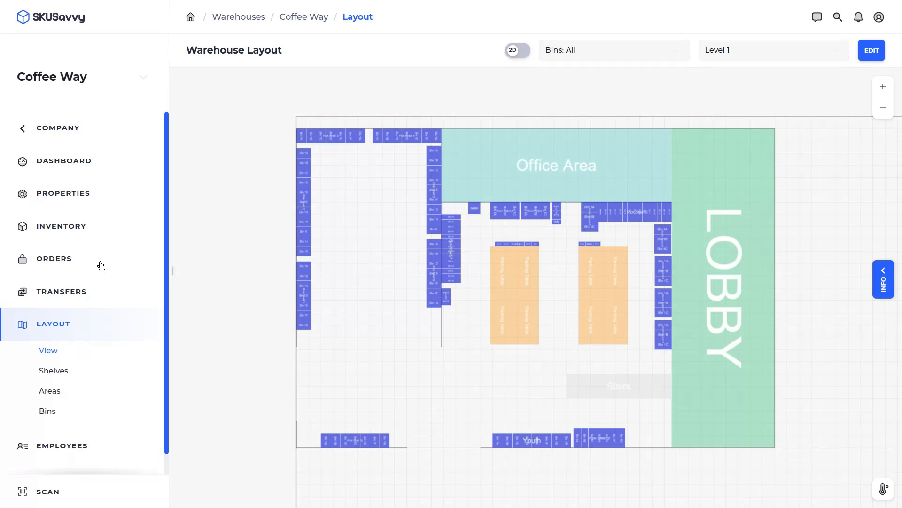
- Switch the layout to the Coffee Merch warehouse, hide the INFO panel, and enter edit mode
left_click(85, 70)
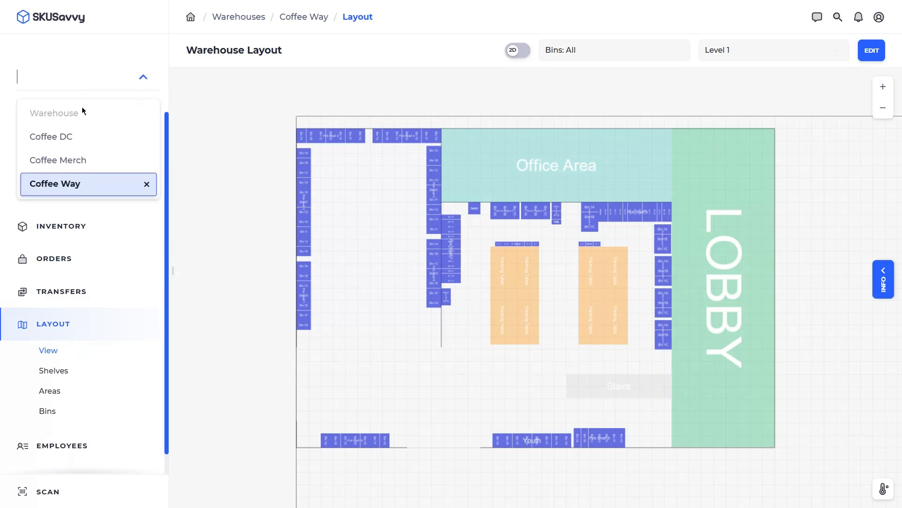
left_click(81, 169)
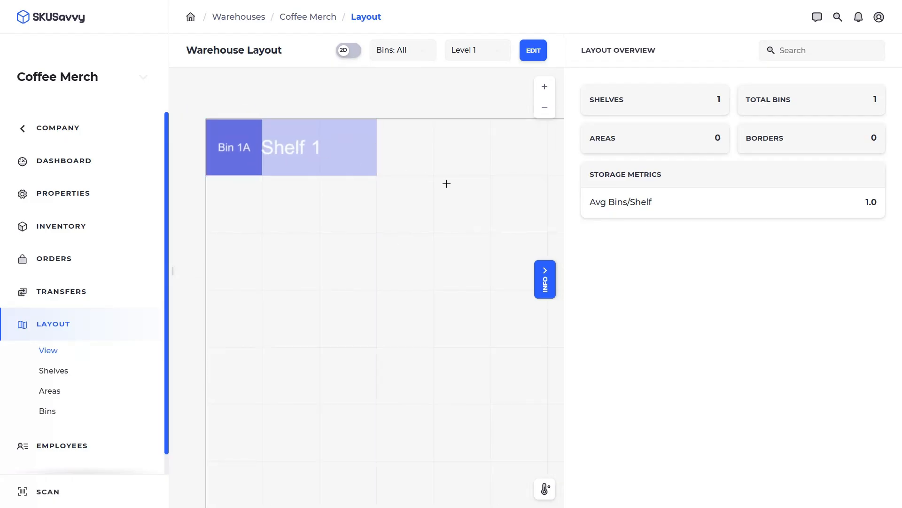
left_click(544, 281)
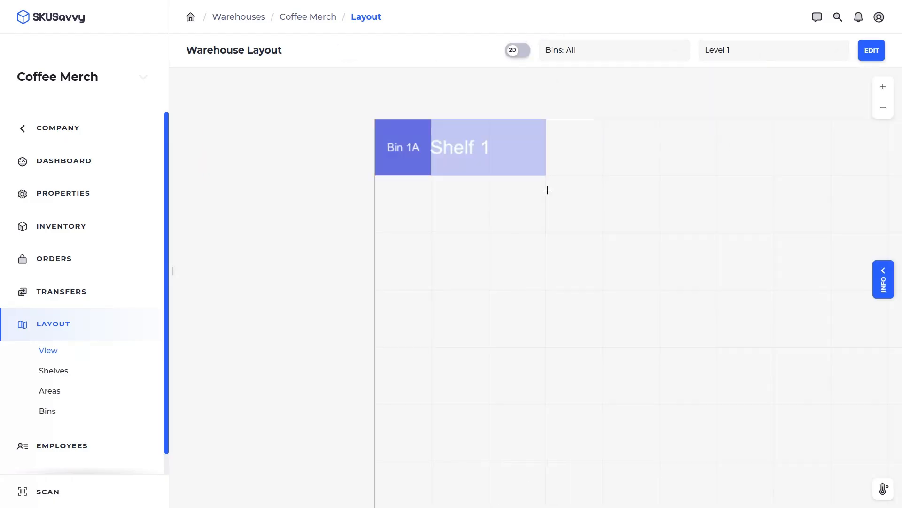
left_click(871, 53)
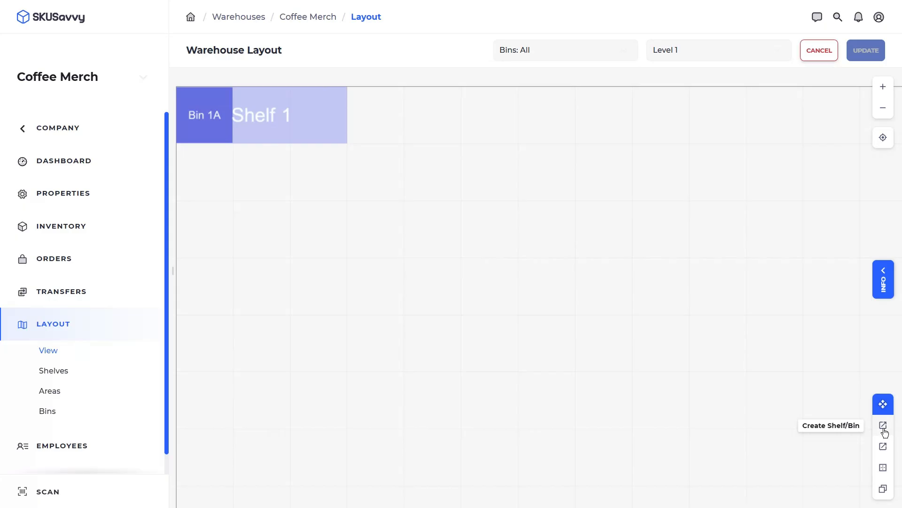
- Inspect Shelf 1 and its Bin 1A, then choose the Create Shelf/Bin tool
left_click(317, 113)
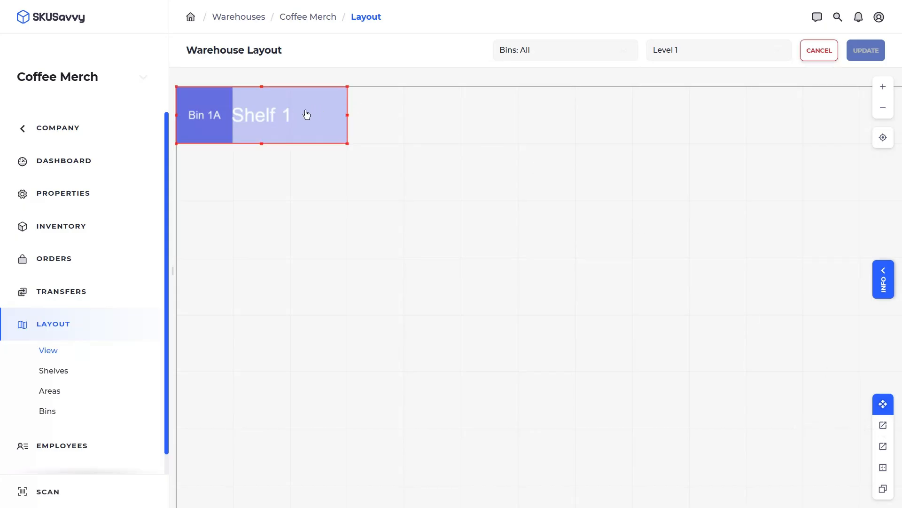
left_click(209, 123)
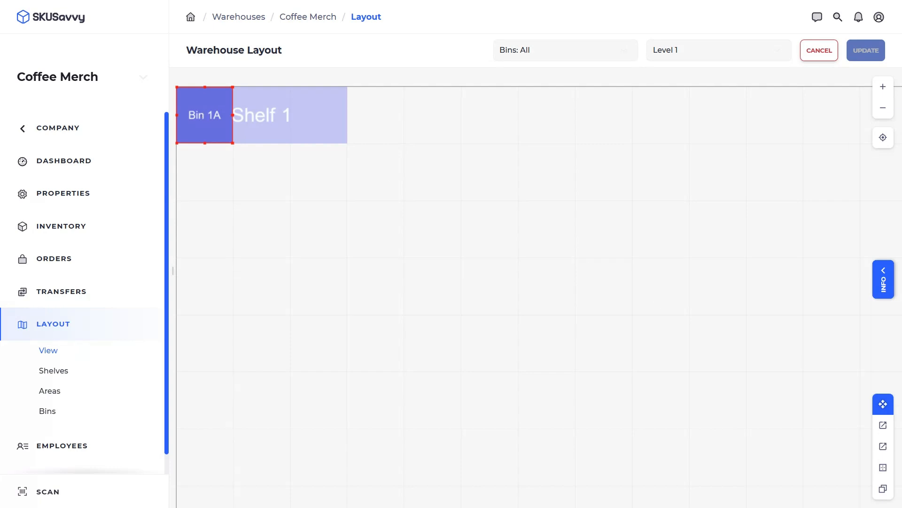
left_click(883, 425)
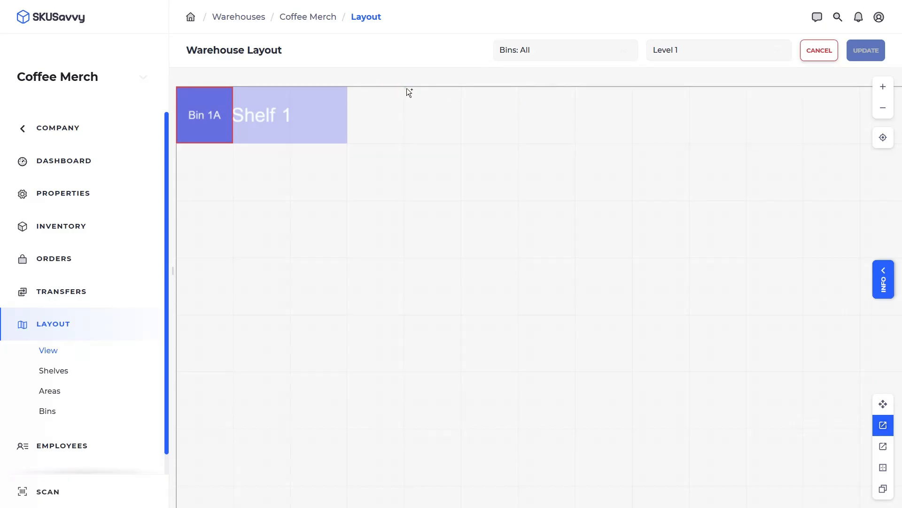
- Draw Shelf 2 to the right of Shelf 1 and add bins on its right and left parts
left_click_drag(407, 90, 689, 144)
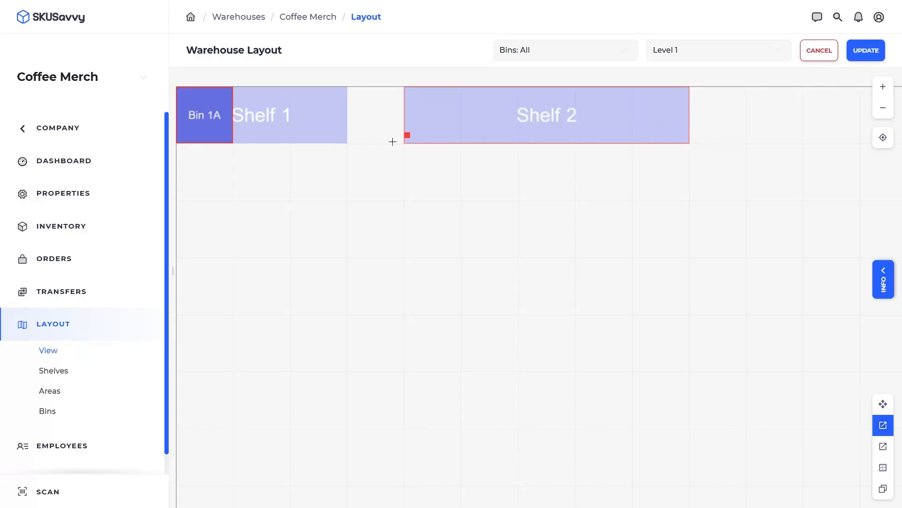
scroll(414, 189, "down", 3)
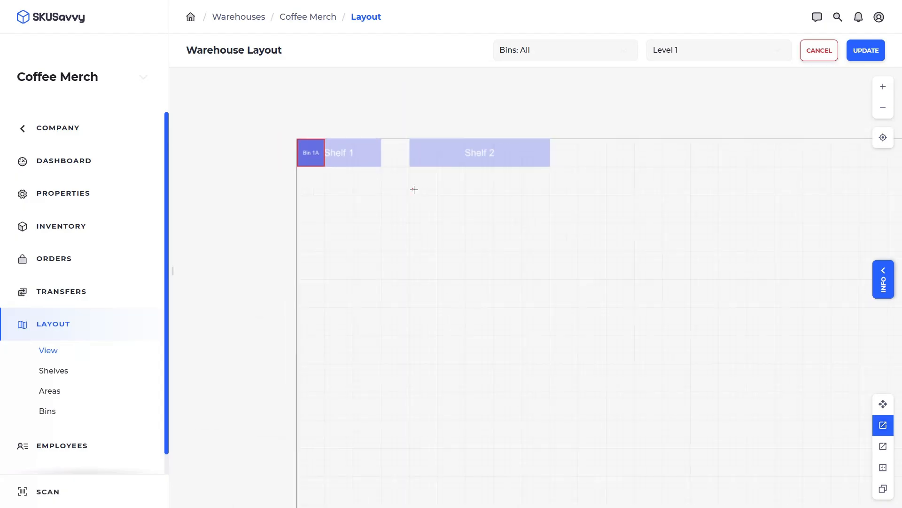
scroll(414, 190, "down", 3)
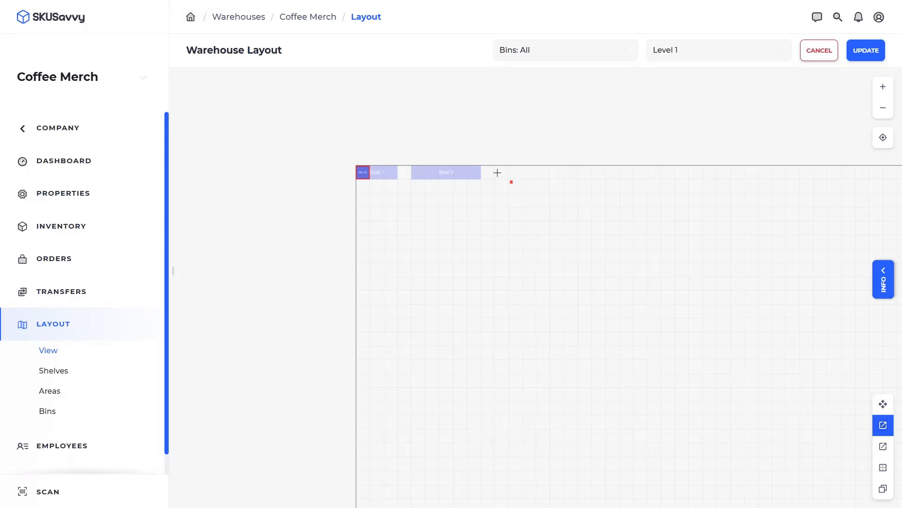
scroll(497, 172, "up", 5)
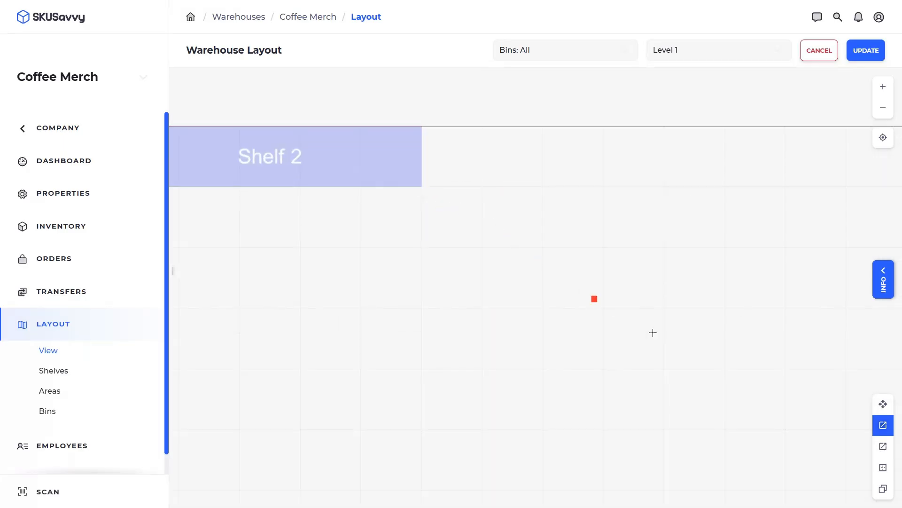
left_click(313, 144)
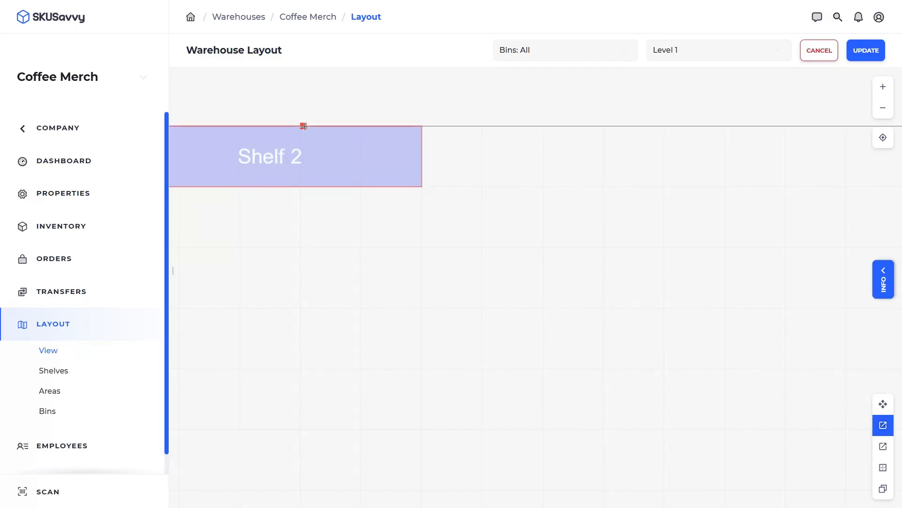
left_click_drag(308, 135, 423, 185)
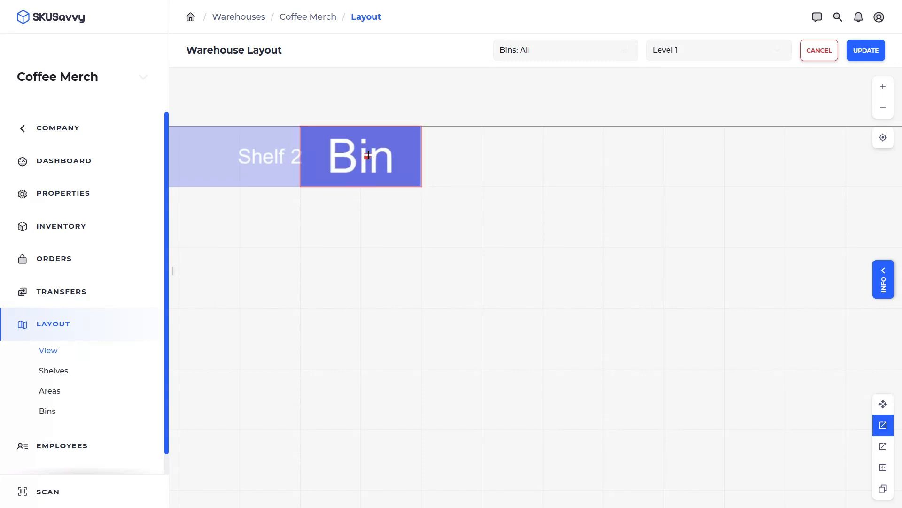
left_click(199, 133)
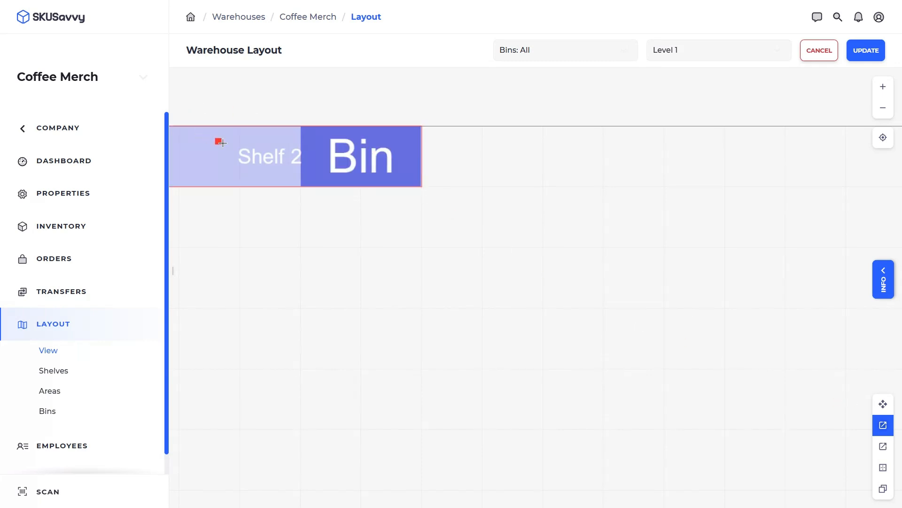
left_click_drag(240, 165, 295, 187)
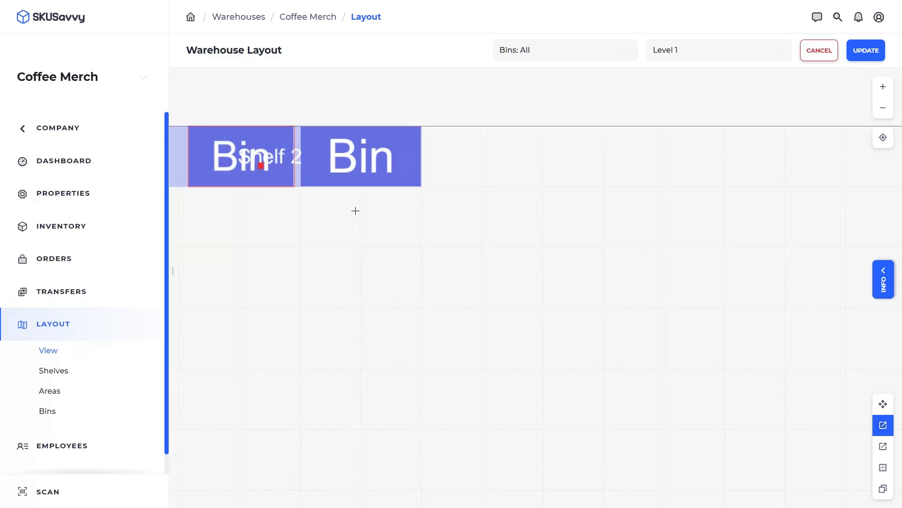
- Move the new bin to Shelf 2's left end, nudge the shelf left, and select the right bin
left_click(883, 403)
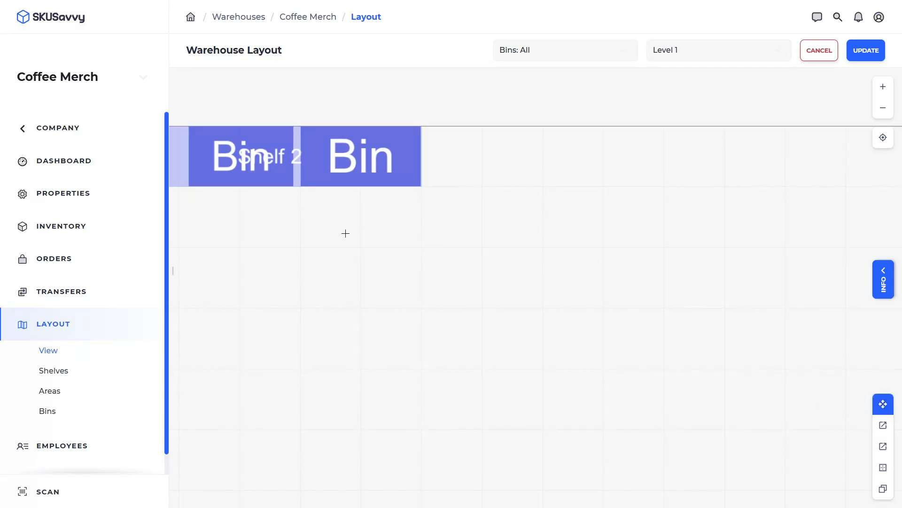
left_click_drag(345, 233, 492, 255)
left_click(390, 177)
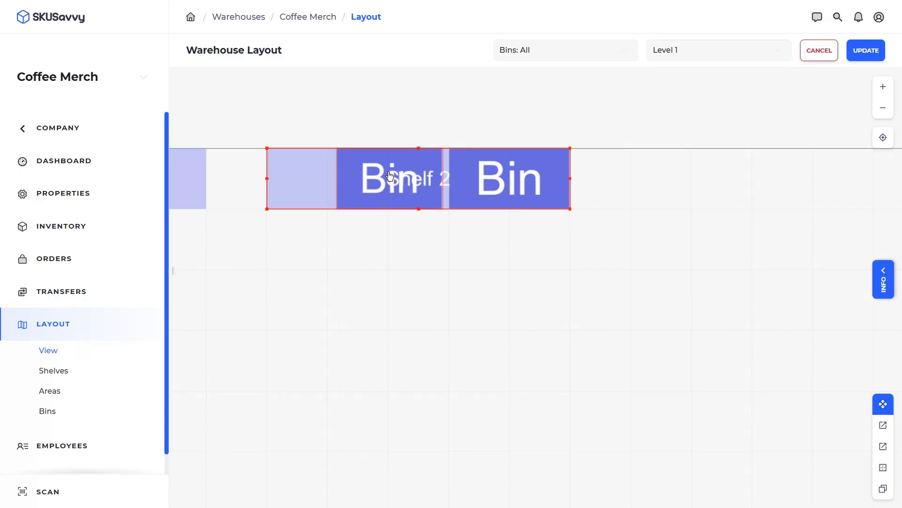
left_click(389, 176)
left_click_drag(384, 176, 314, 174)
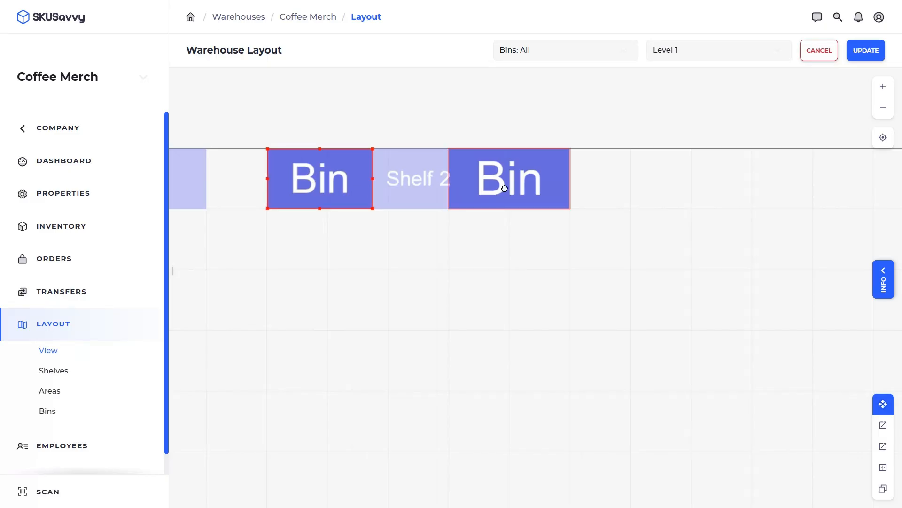
left_click(419, 181)
left_click_drag(452, 186, 446, 184)
left_click(479, 187)
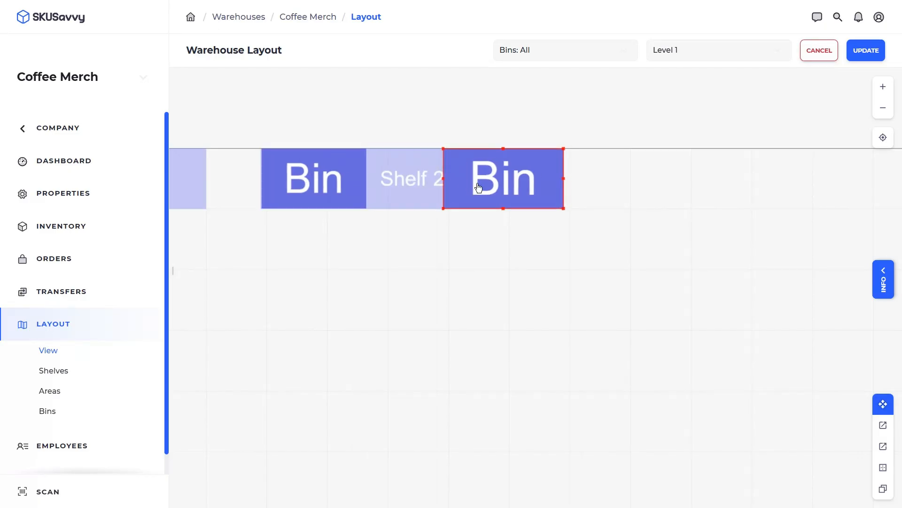
- In Shelf 2's Update Shelf panel, enter bin names 1A and 1B and save with UPDATE
left_click(877, 287)
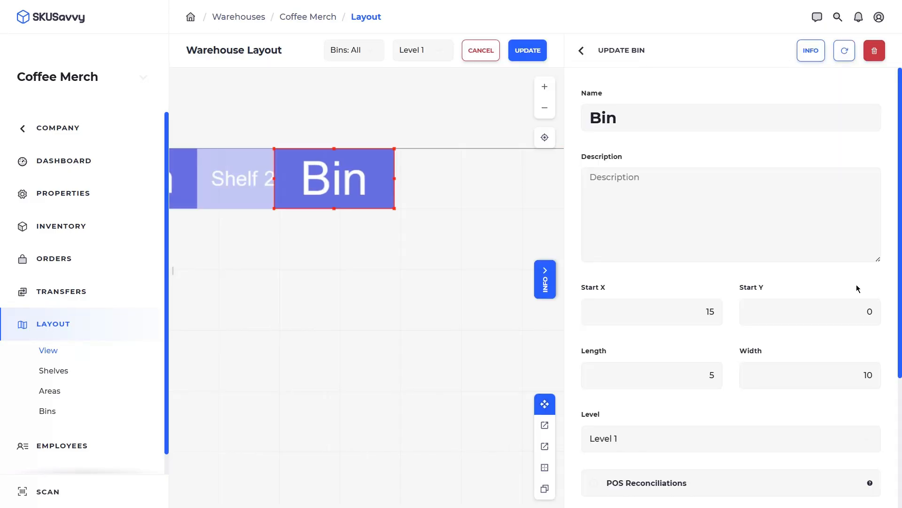
scroll(666, 278, "down", 2)
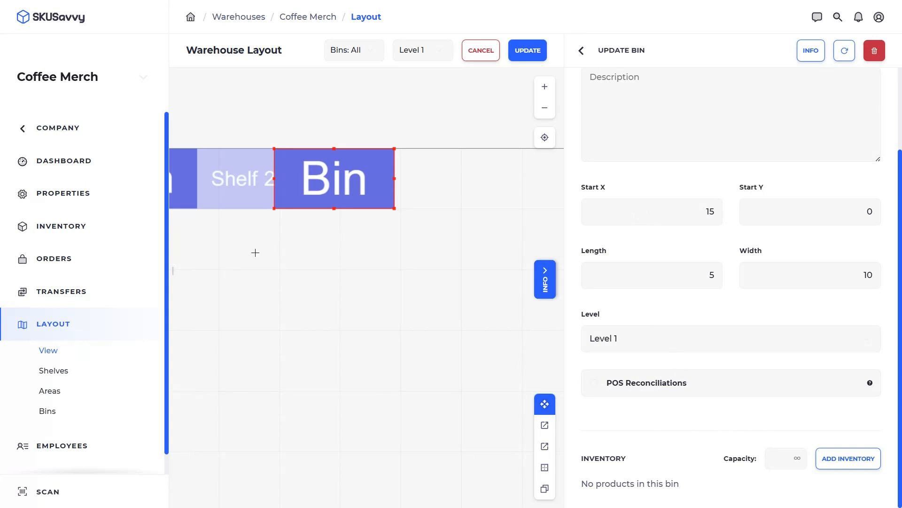
left_click_drag(255, 252, 383, 254)
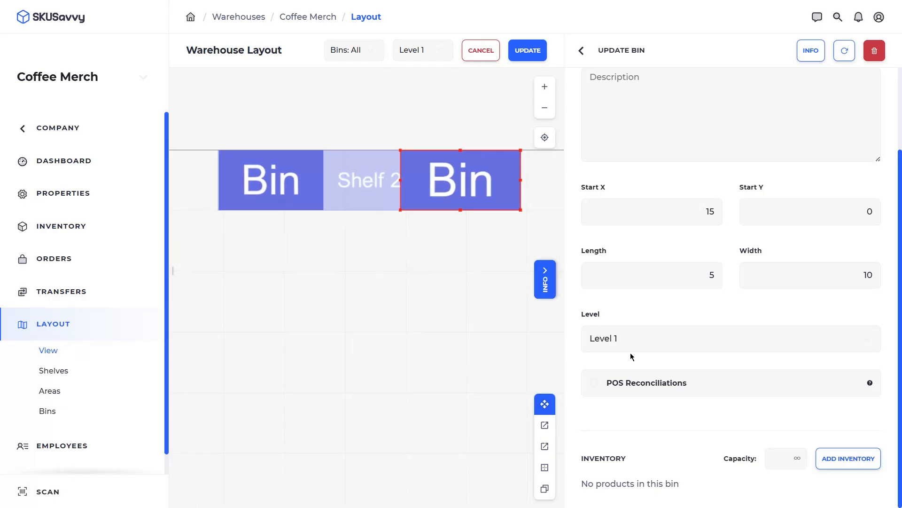
left_click(375, 190)
scroll(709, 322, "down", 3)
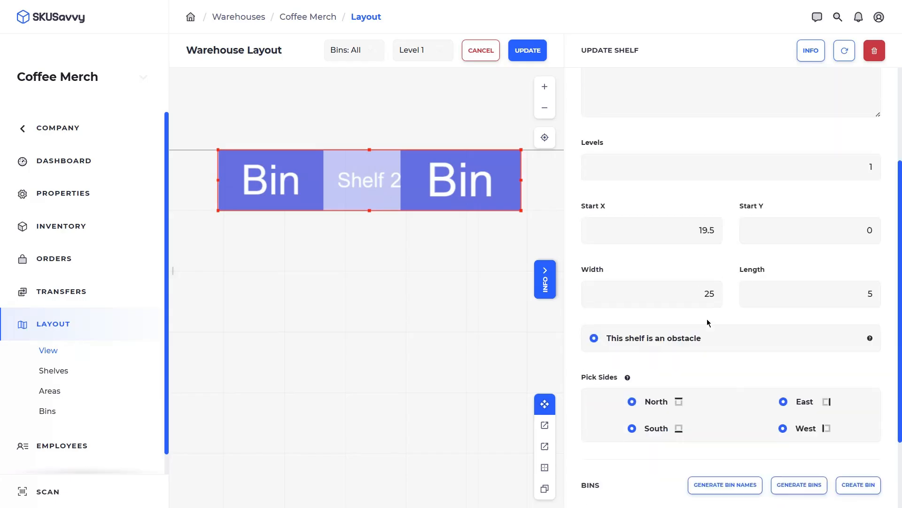
scroll(708, 322, "down", 2)
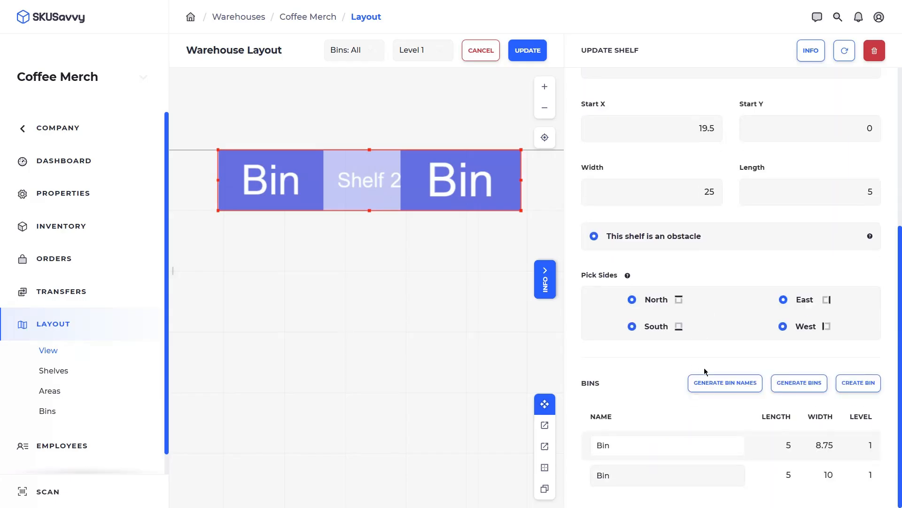
left_click(630, 442)
type("1A")
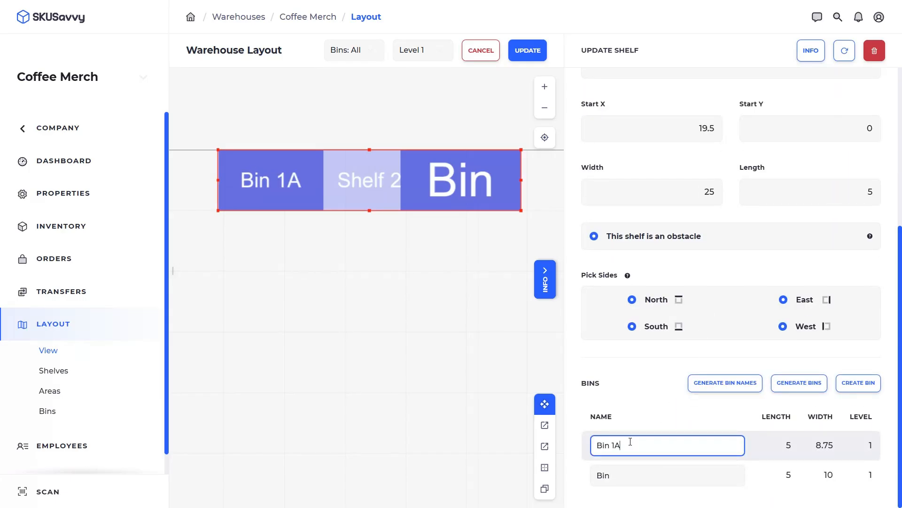
left_click(631, 473)
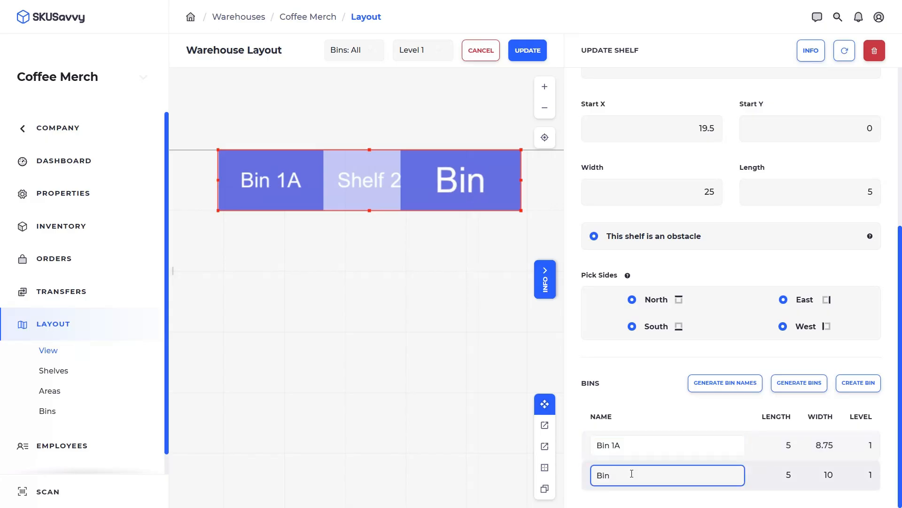
type("1B")
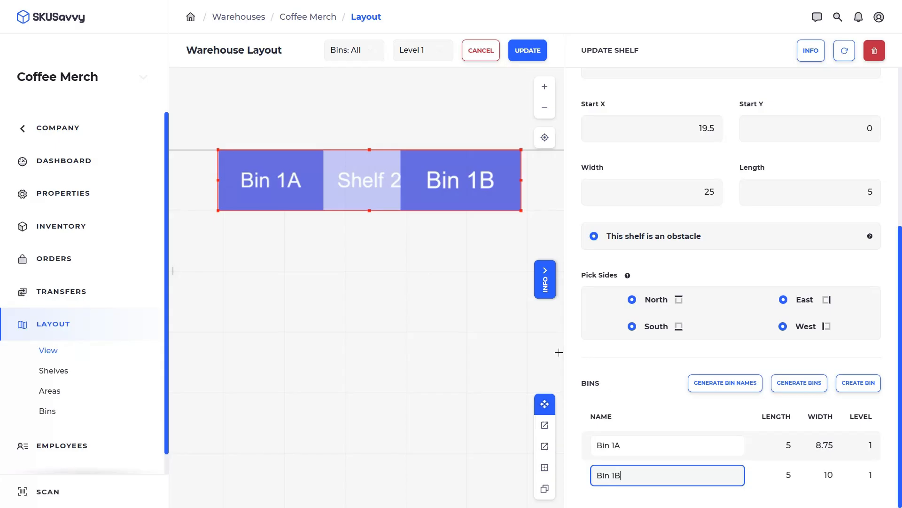
left_click(524, 53)
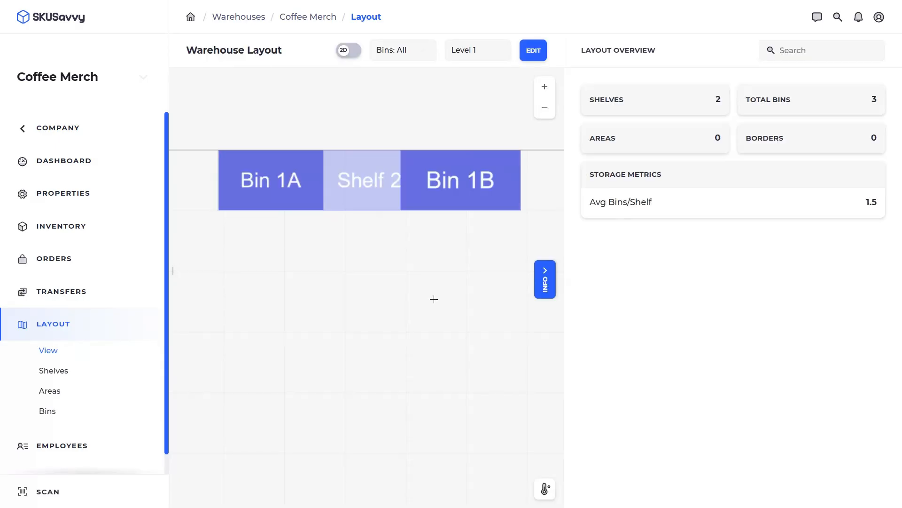
- Put Shelf 2 into edit mode and set bin generation to 5 columns
left_click(372, 177)
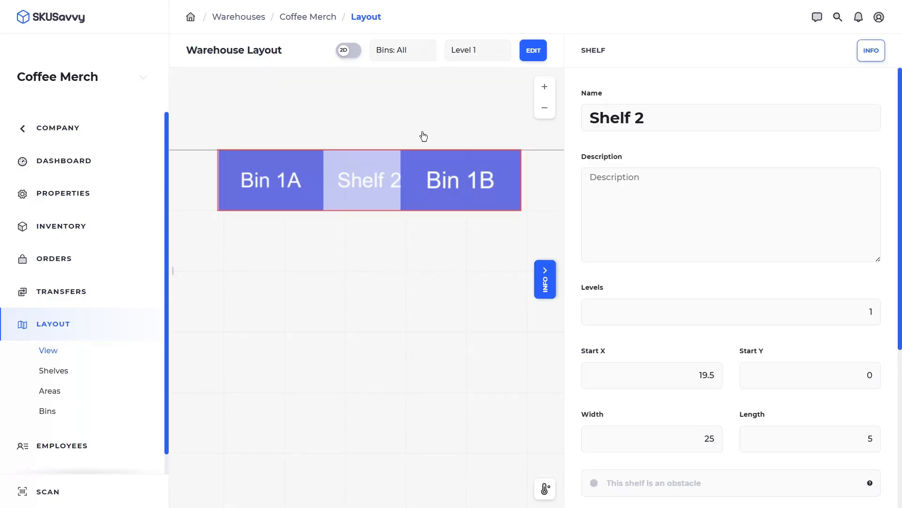
left_click(536, 50)
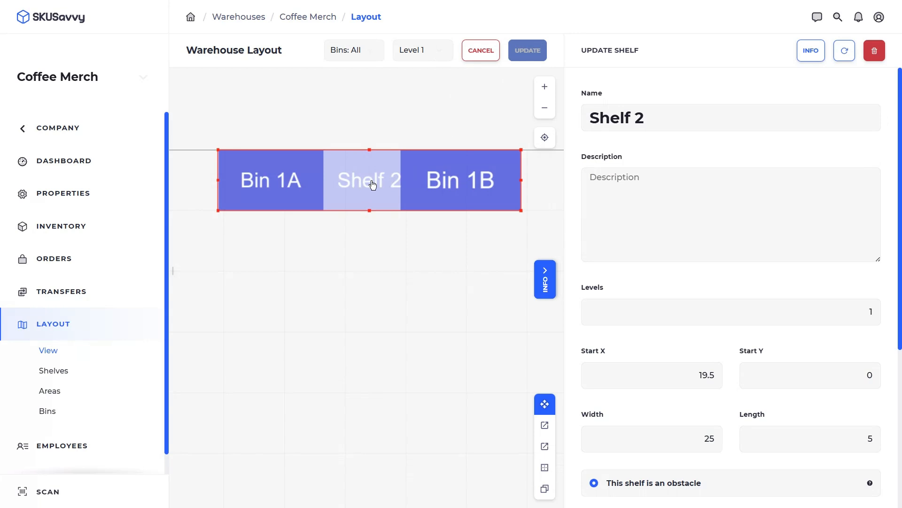
left_click(545, 489)
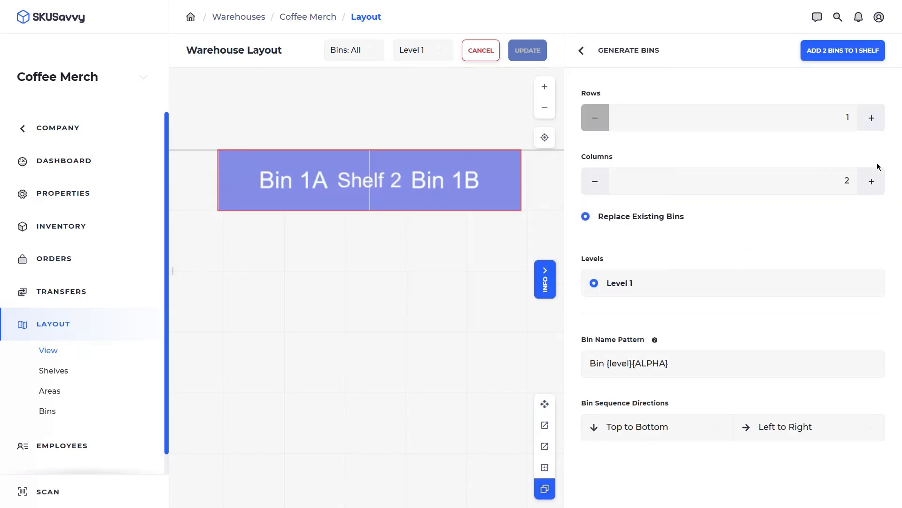
left_click(879, 182)
left_click(879, 182)
left_click(880, 183)
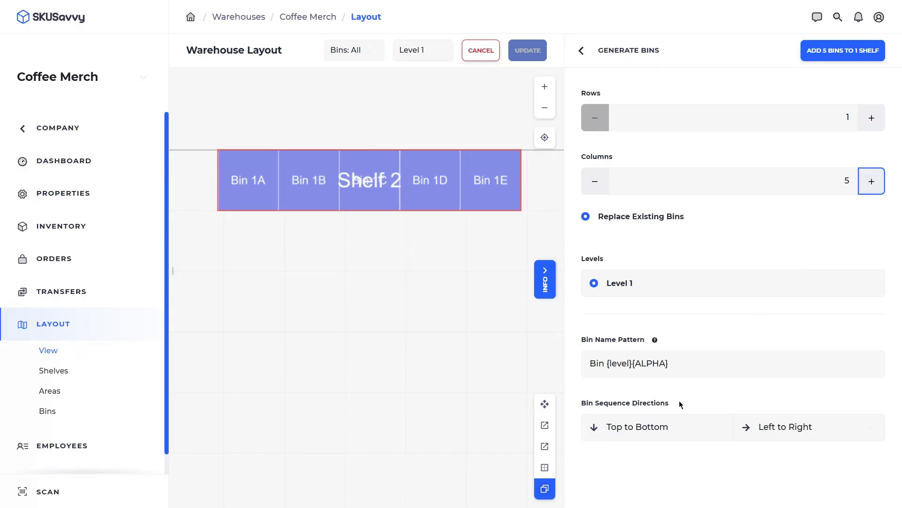
- Change the bin name pattern to Bin {ALPHA}{level} and add the five bins to Shelf 2
mouse_move(653, 342)
left_click(674, 364)
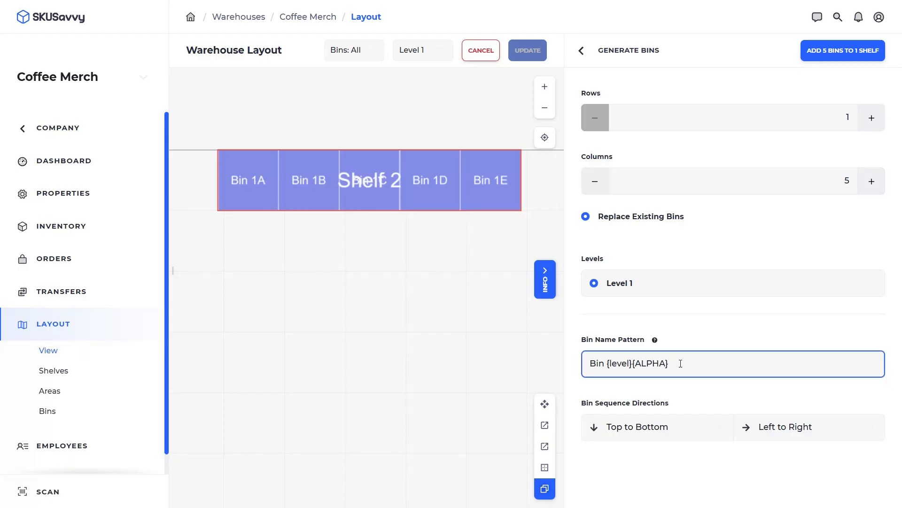
left_click_drag(680, 363, 607, 358)
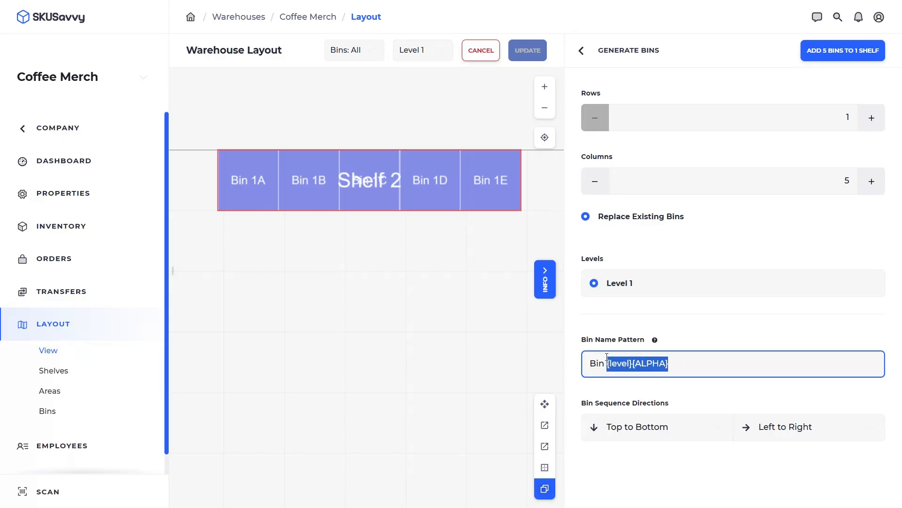
type("{ALHP")
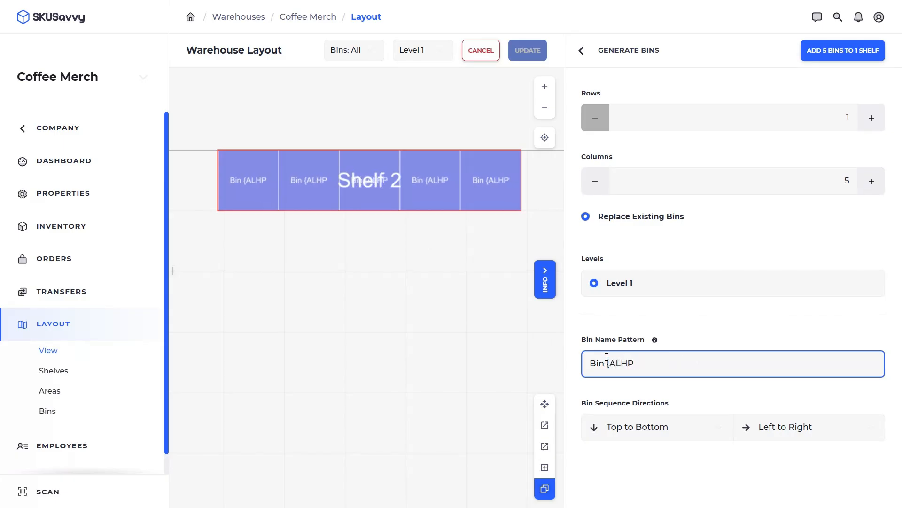
key("BackSpace")
key("BackSpace")
type("PPHA")
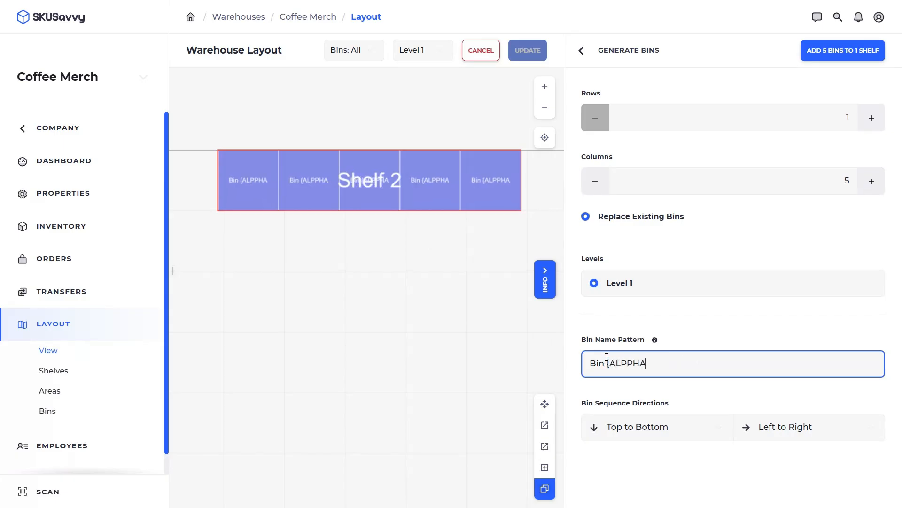
key("BackSpace")
key("BackSpace")
key("BackSpace")
type("HA")
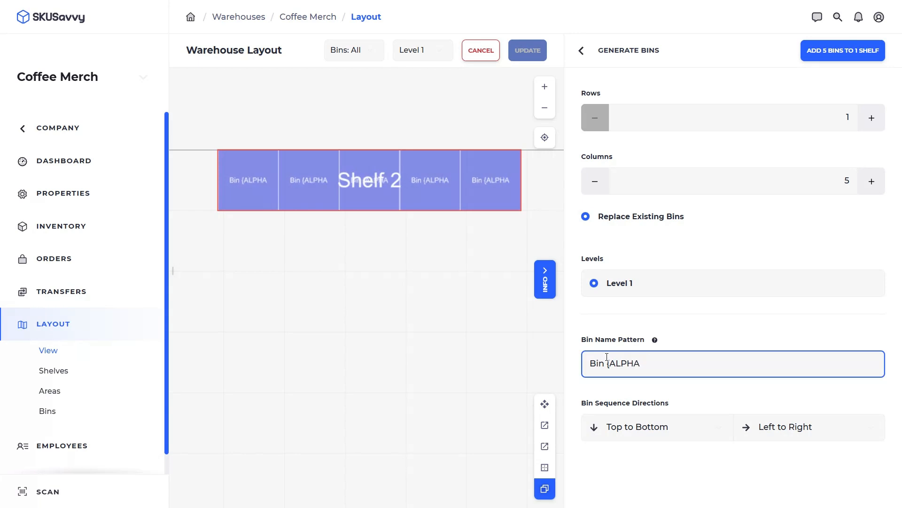
type("}")
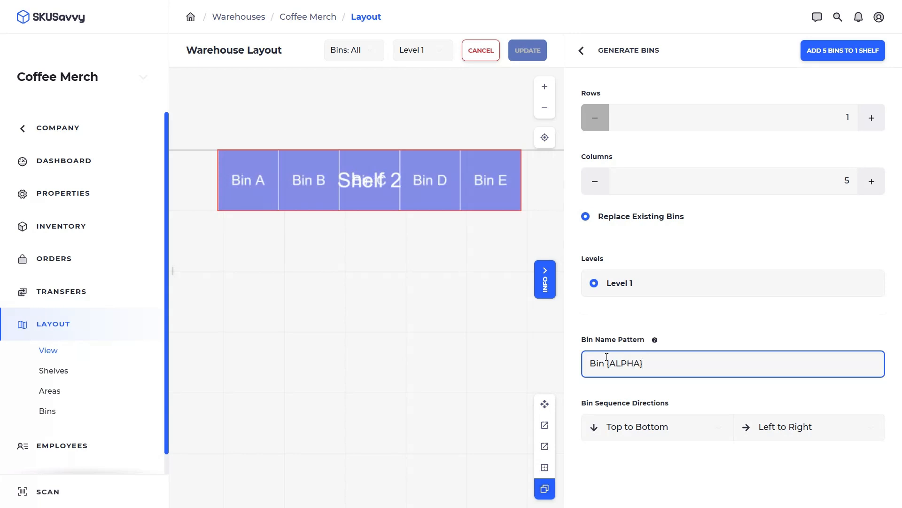
type("{")
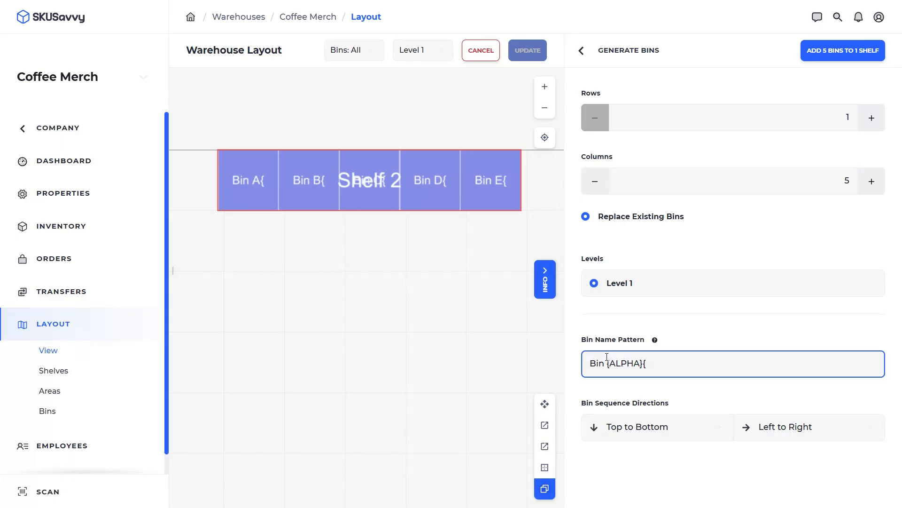
type("level}")
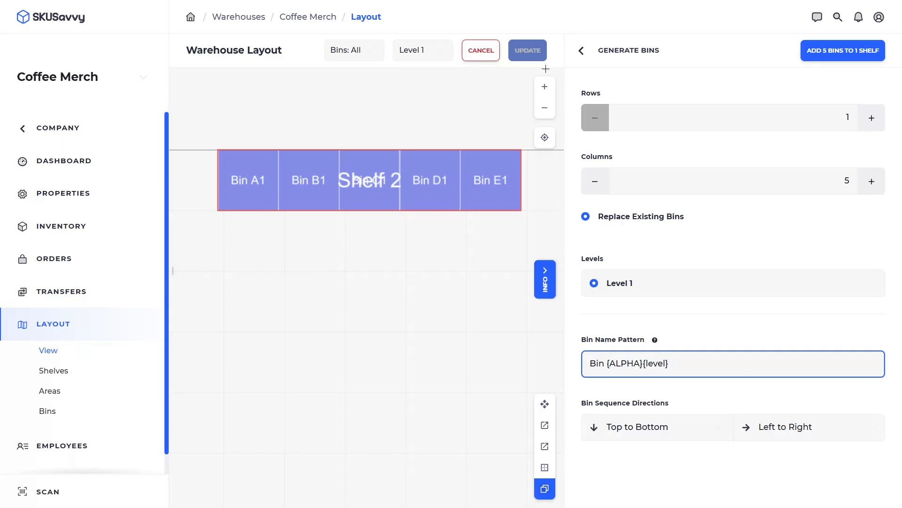
left_click(827, 50)
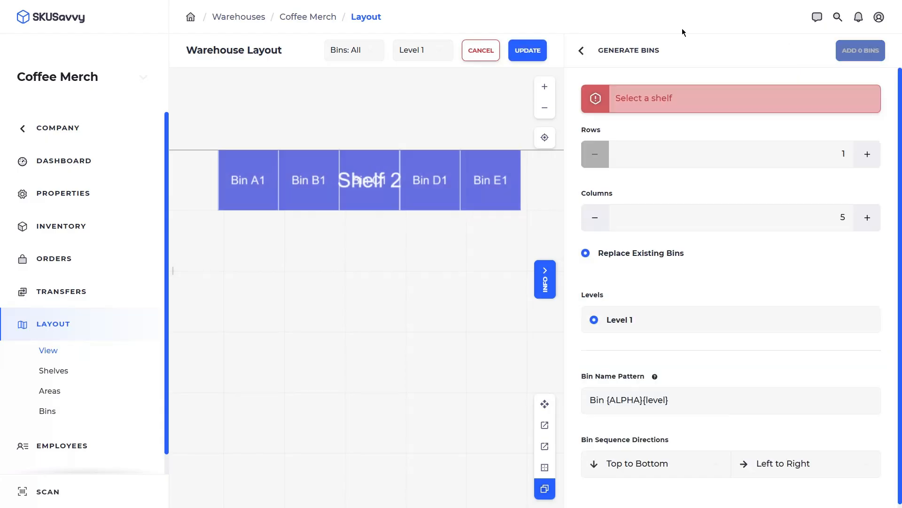
- Save the layout, then place a copy of Shelf 2 below the original
left_click(528, 51)
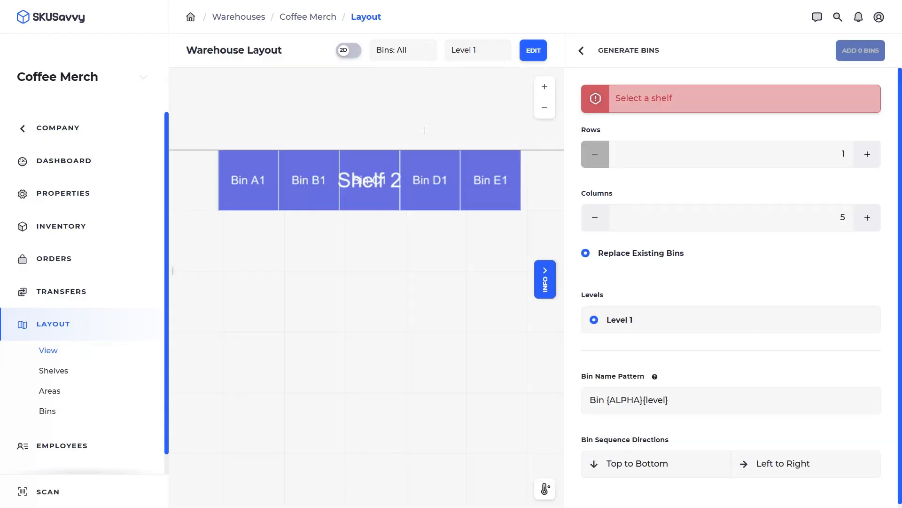
left_click(532, 60)
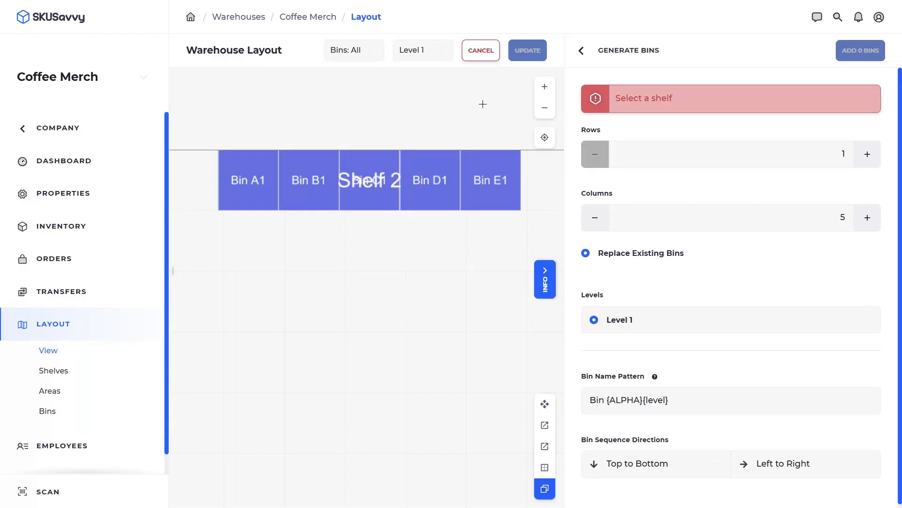
left_click(364, 203)
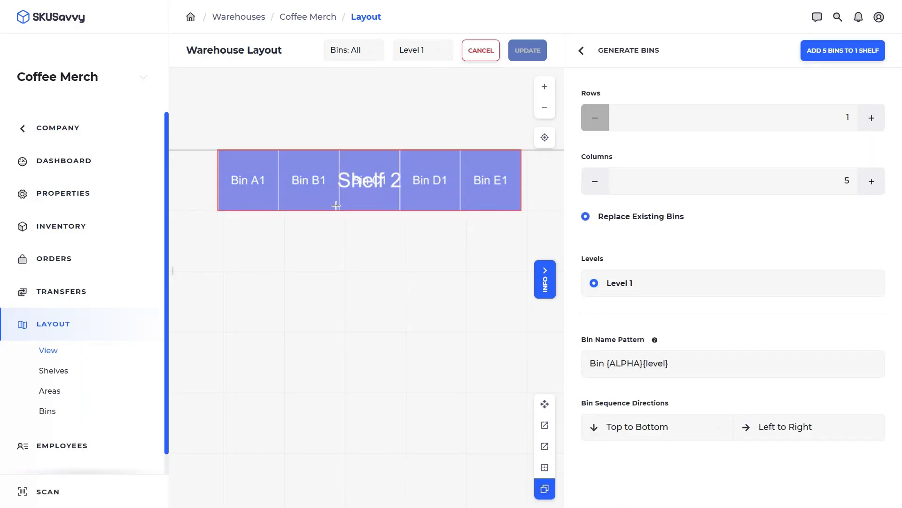
left_click_drag(336, 205, 330, 272)
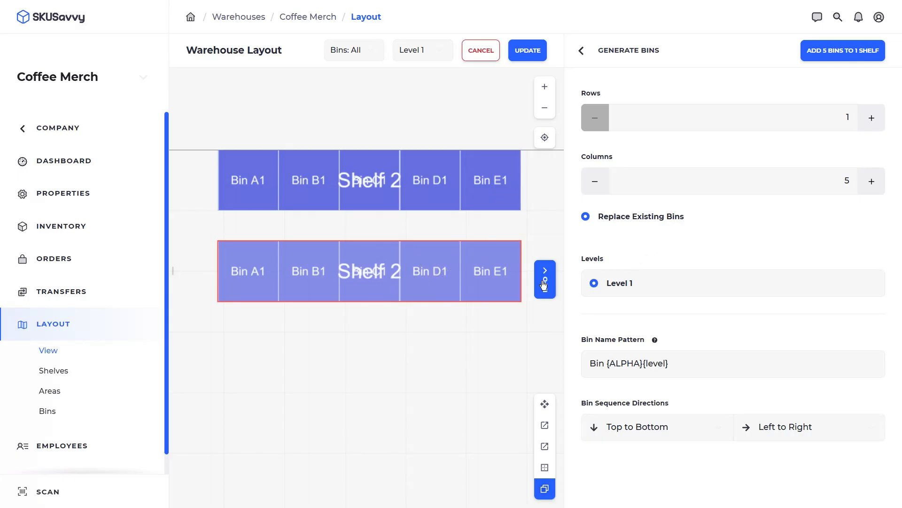
- Give the lower copied shelf 5 levels and save the layout
left_click(550, 405)
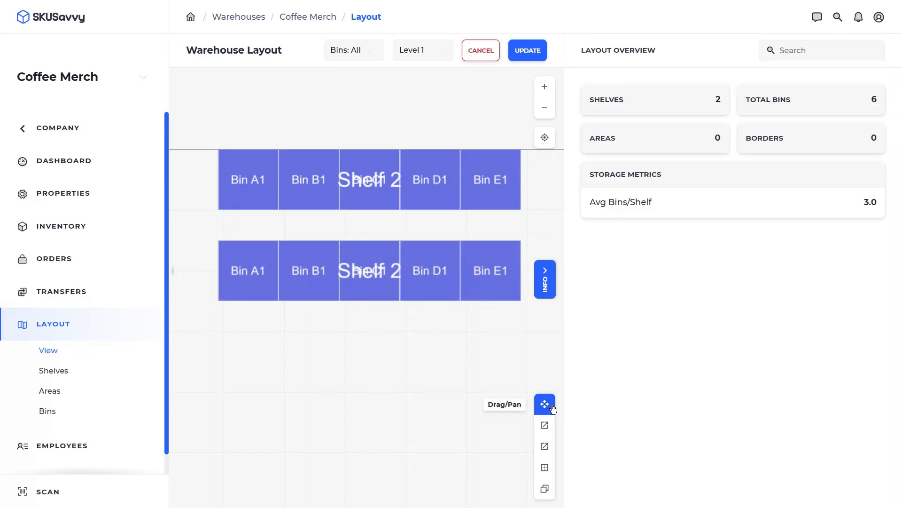
left_click(455, 266)
left_click(780, 307)
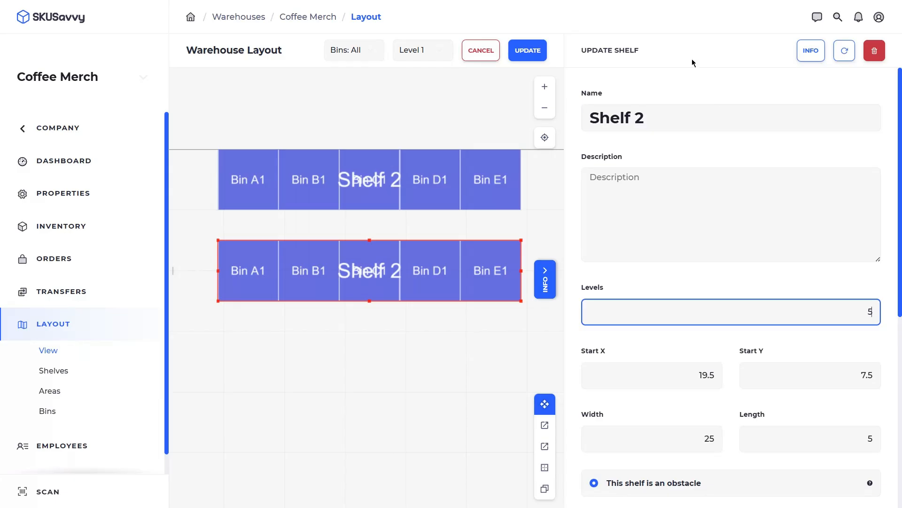
left_click(528, 50)
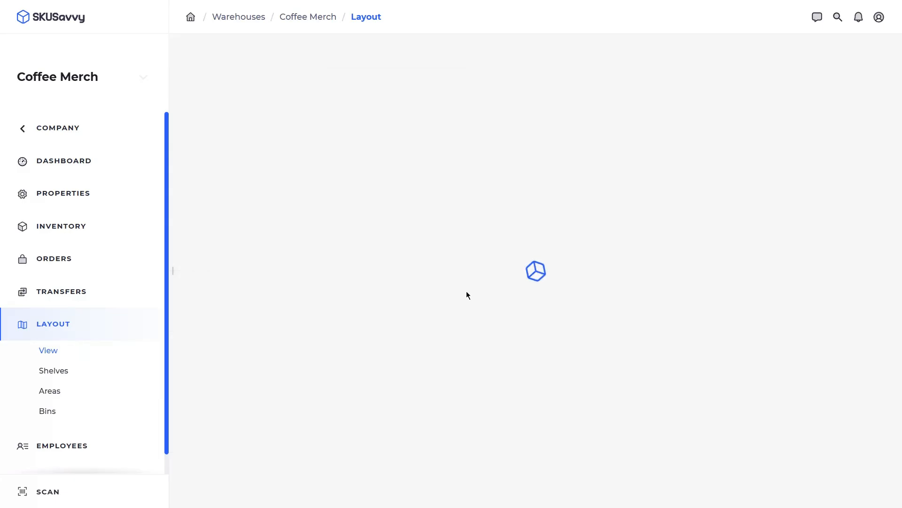
- Generate bins on Levels 2, 3, 4 and 5 of the lower shelf and save the layout
left_click(539, 53)
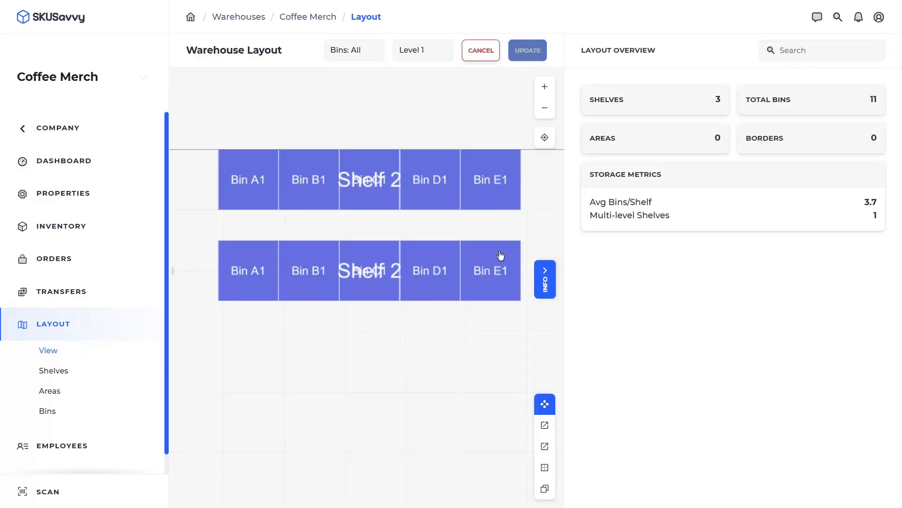
left_click(475, 275)
left_click(545, 488)
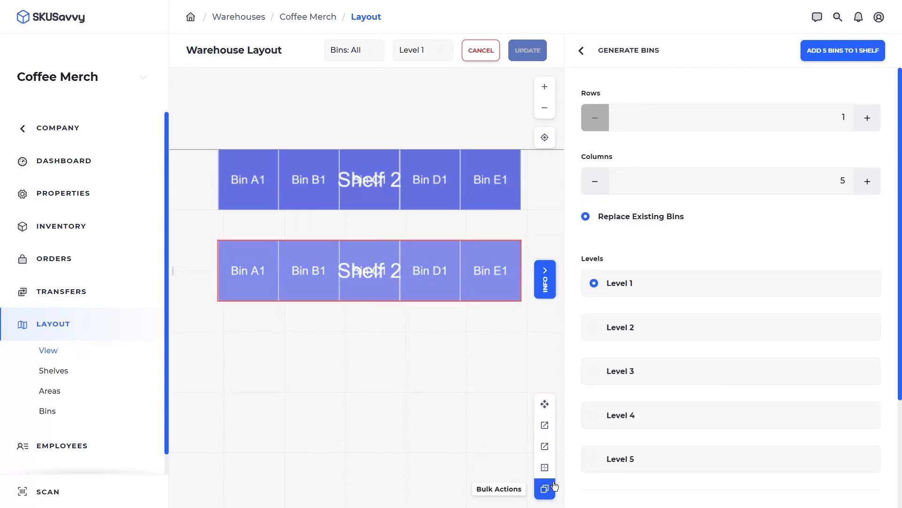
left_click(661, 329)
left_click(674, 374)
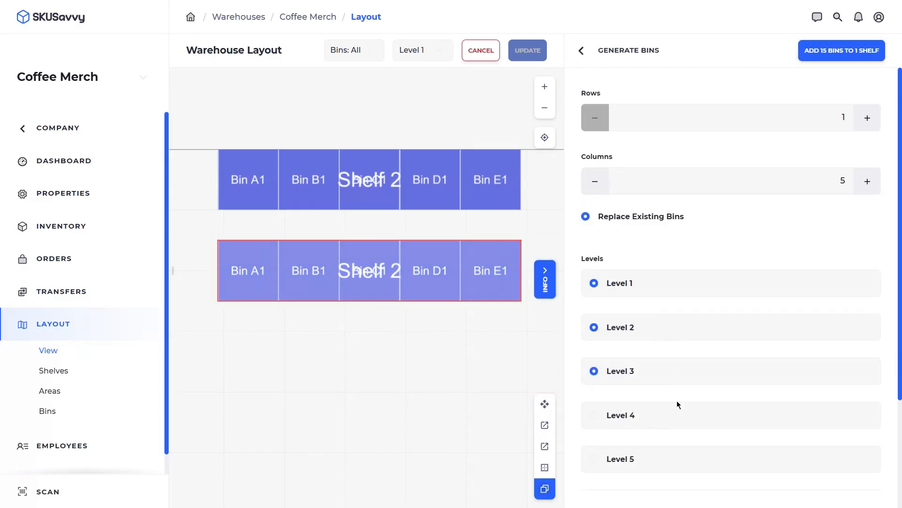
left_click(678, 416)
left_click(680, 459)
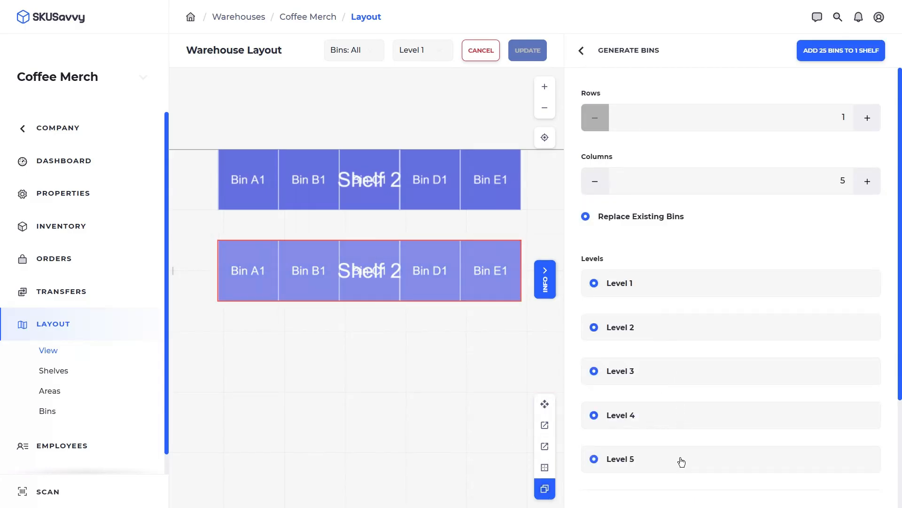
left_click(830, 53)
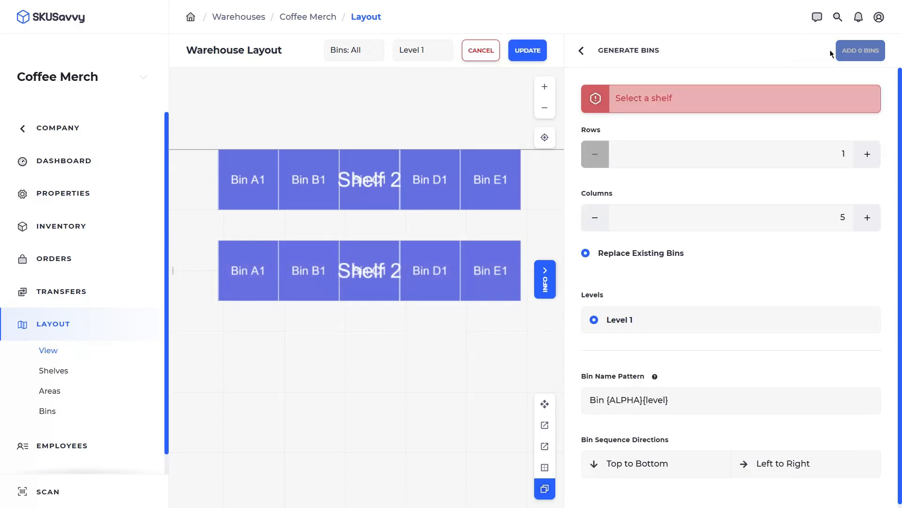
left_click(531, 52)
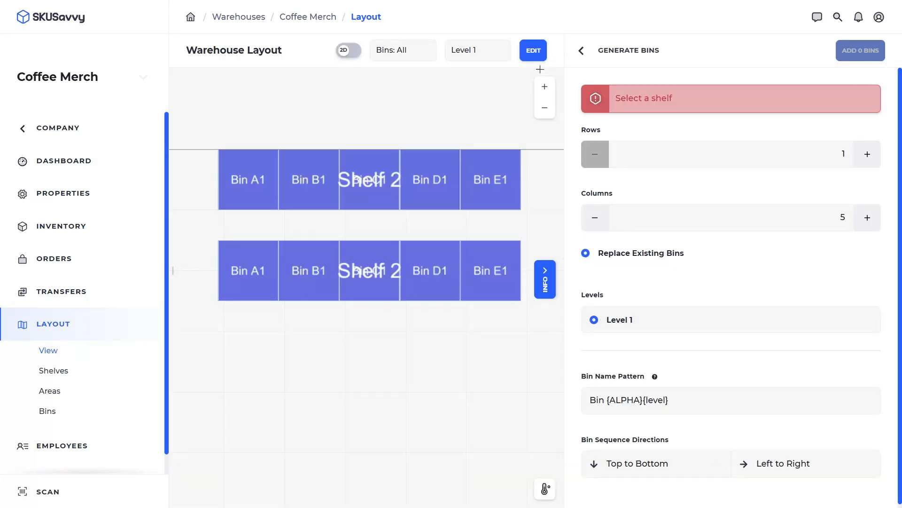
- Switch to 3D and orbit to view the stacked shelves end-on and side-on
left_click(349, 52)
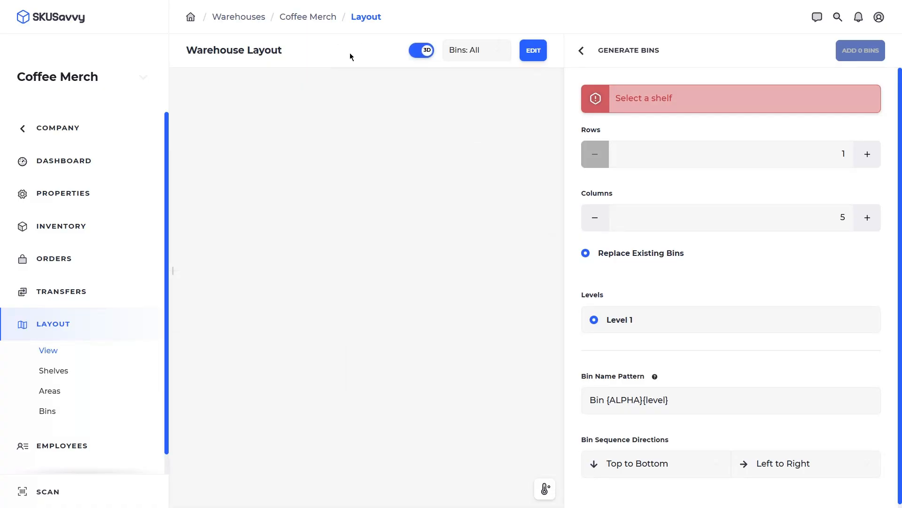
left_click_drag(447, 335, 201, 284)
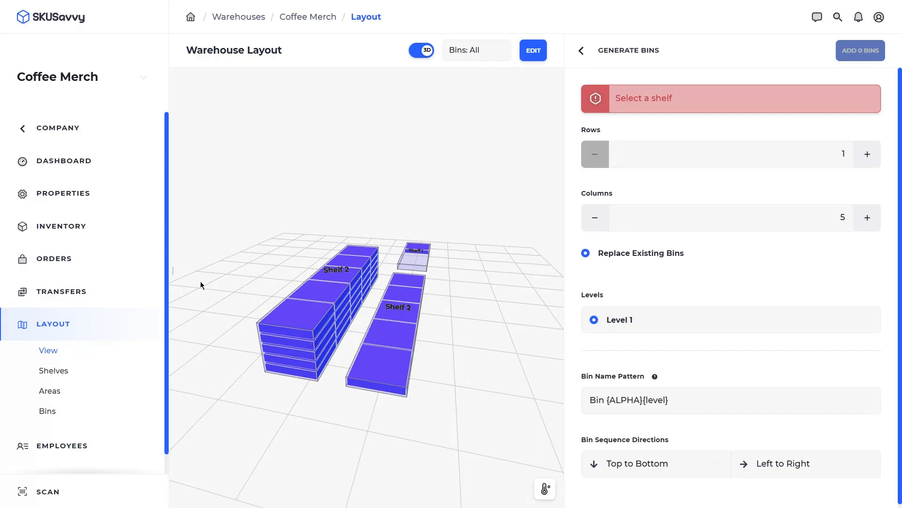
left_click_drag(469, 351, 276, 365)
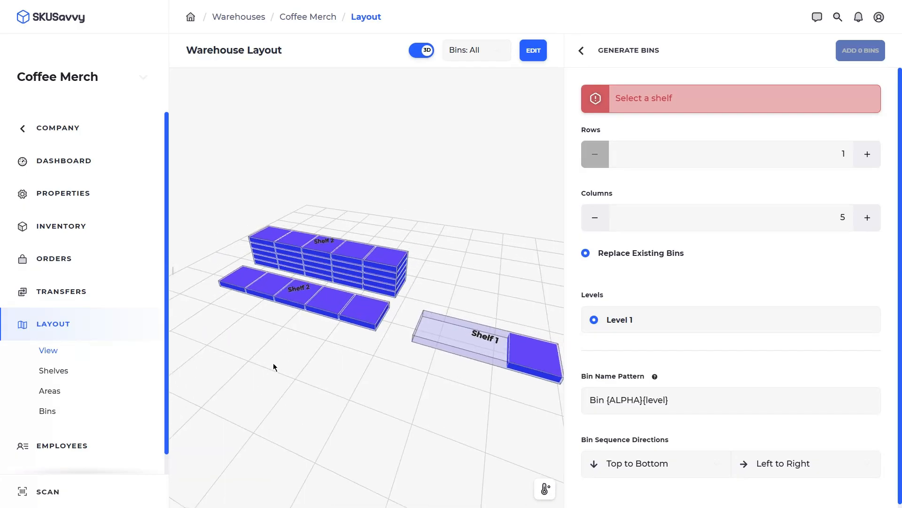
- Cancel out of edit mode without changes and return to the 2D layout
left_click(534, 50)
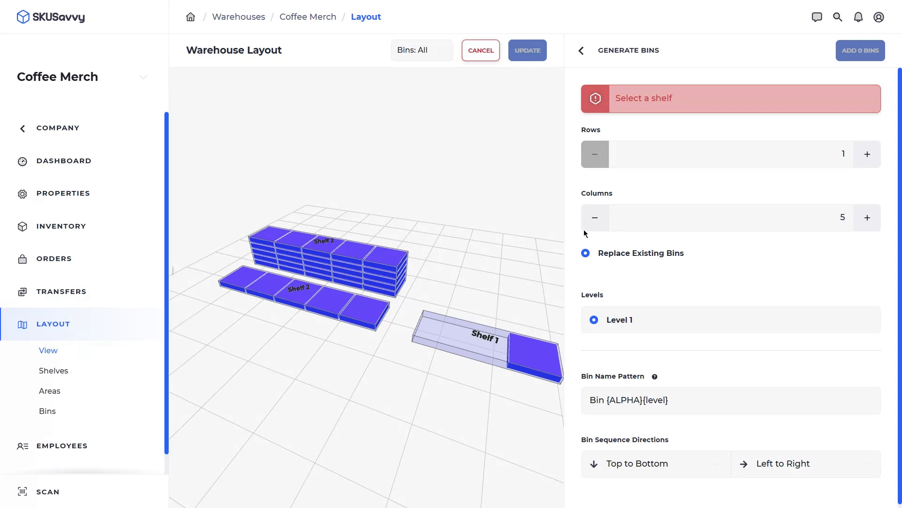
left_click(582, 50)
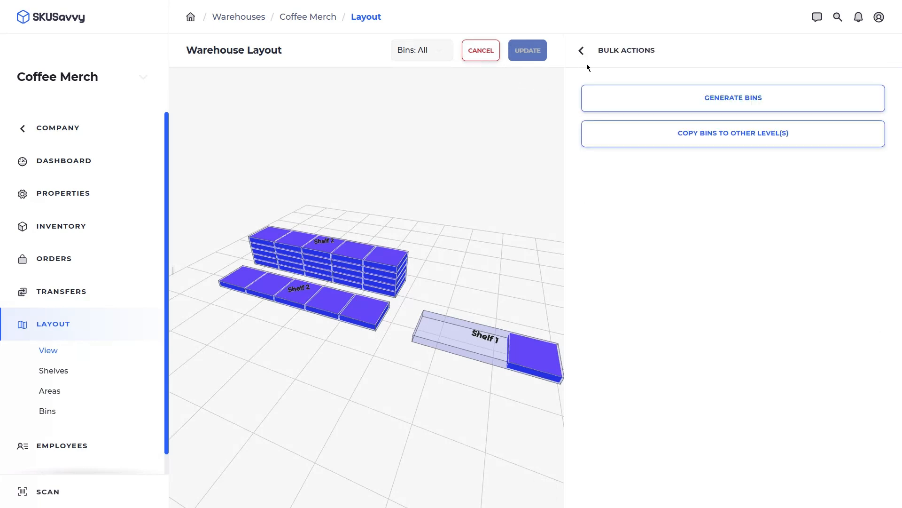
left_click(481, 50)
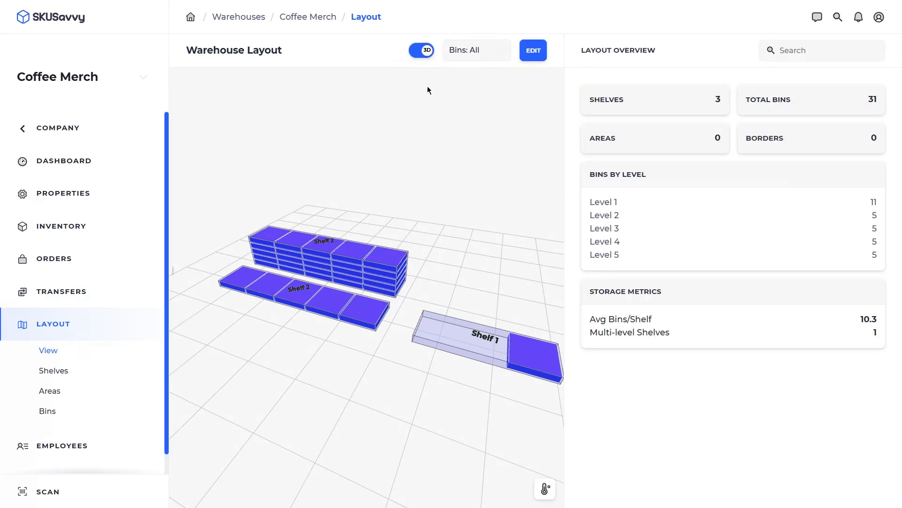
left_click(423, 50)
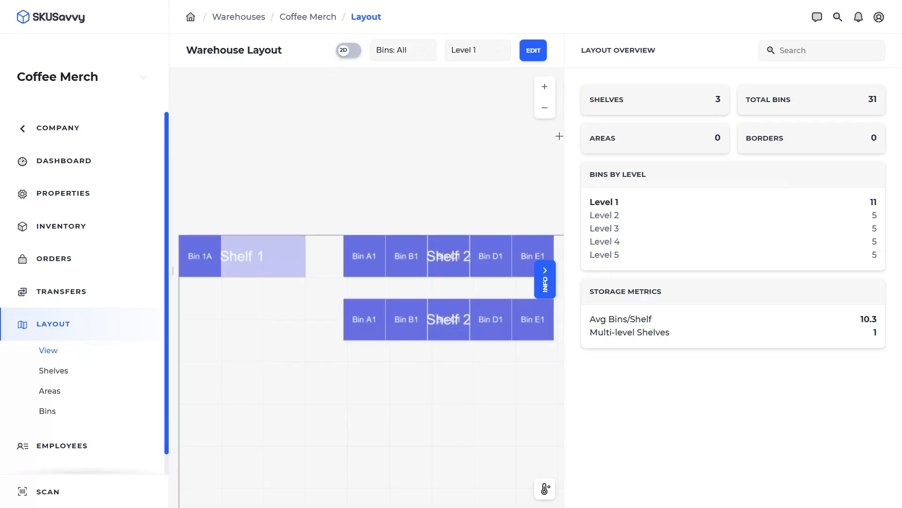
- Collapse the overview and draw Area 1 to the left of the lower shelf
left_click(544, 279)
left_click(873, 51)
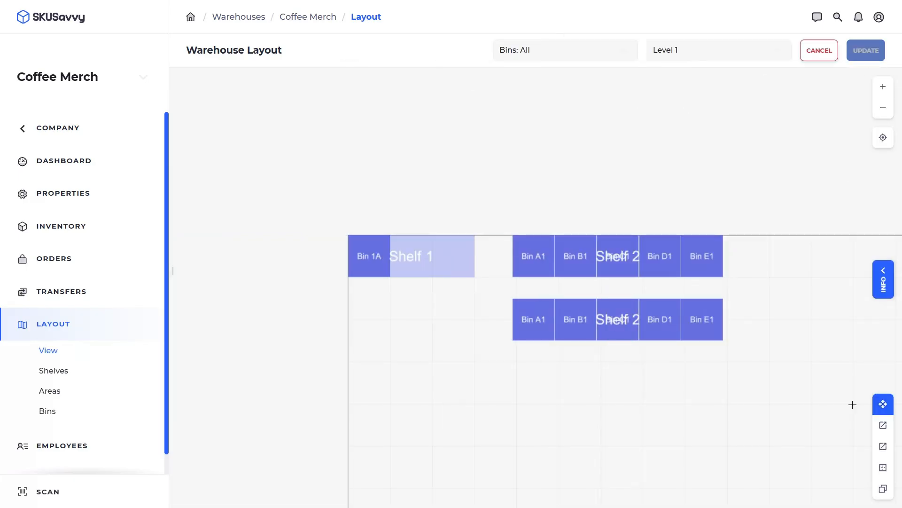
left_click(883, 446)
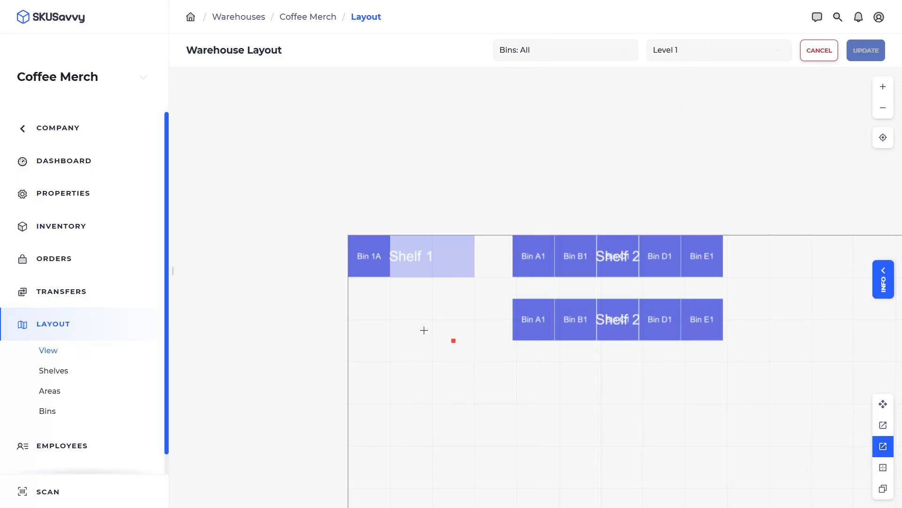
left_click_drag(351, 296, 498, 342)
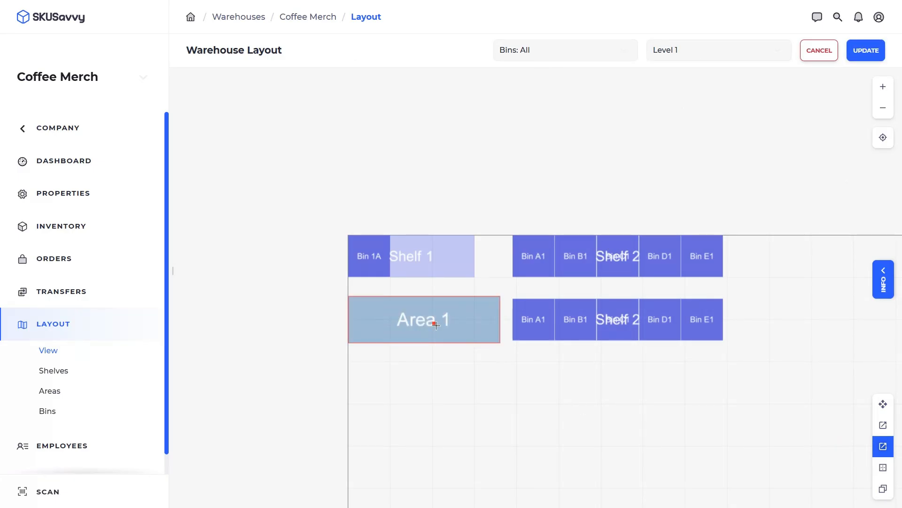
- Draw walls along the bottom of the shelves and up the right side
left_click(883, 468)
left_click_drag(347, 373, 730, 373)
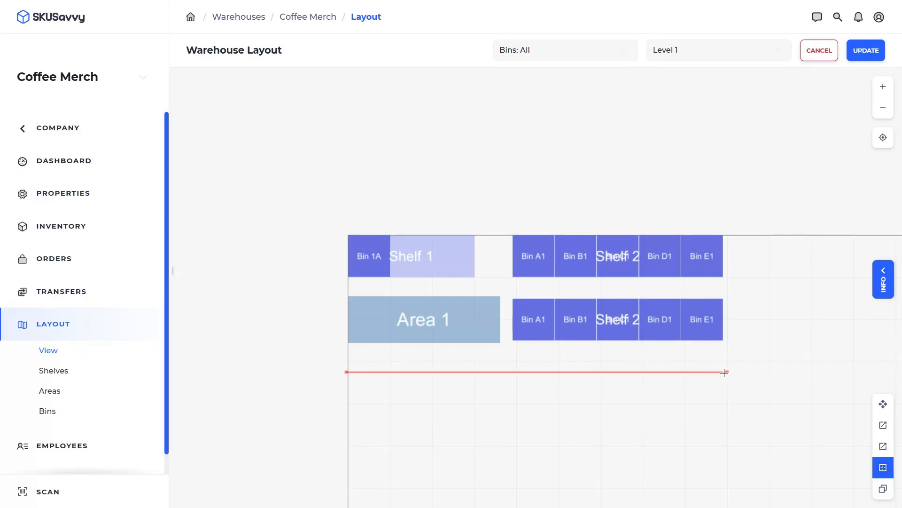
left_click_drag(724, 338, 726, 235)
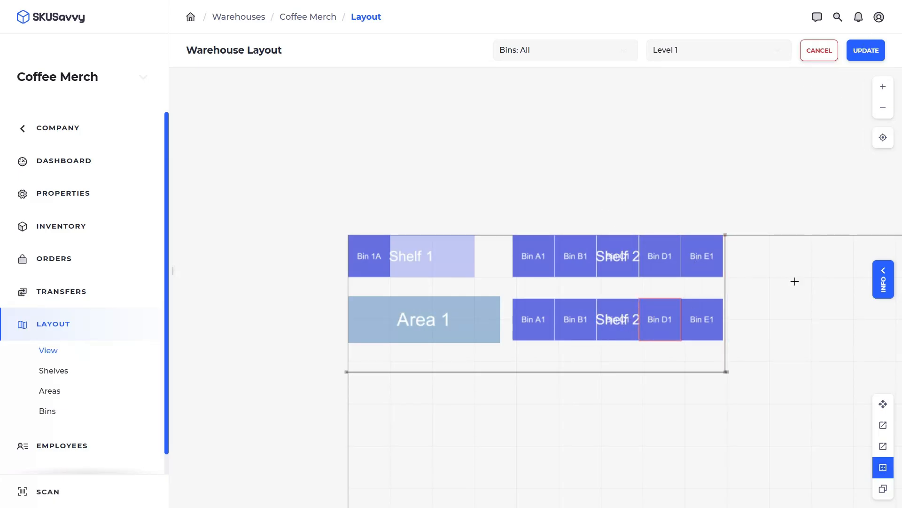
- Rename the lower Shelf 2 to Shelf 3
left_click(884, 272)
left_click(544, 404)
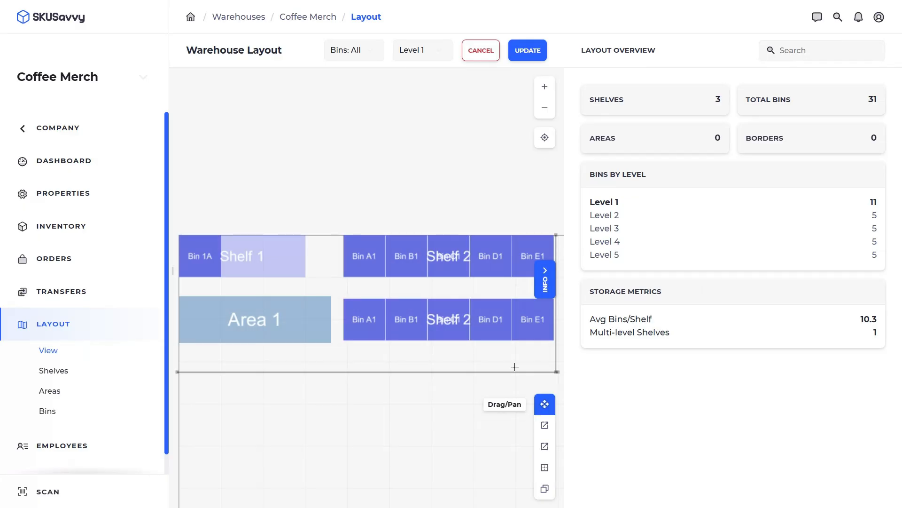
left_click(425, 316)
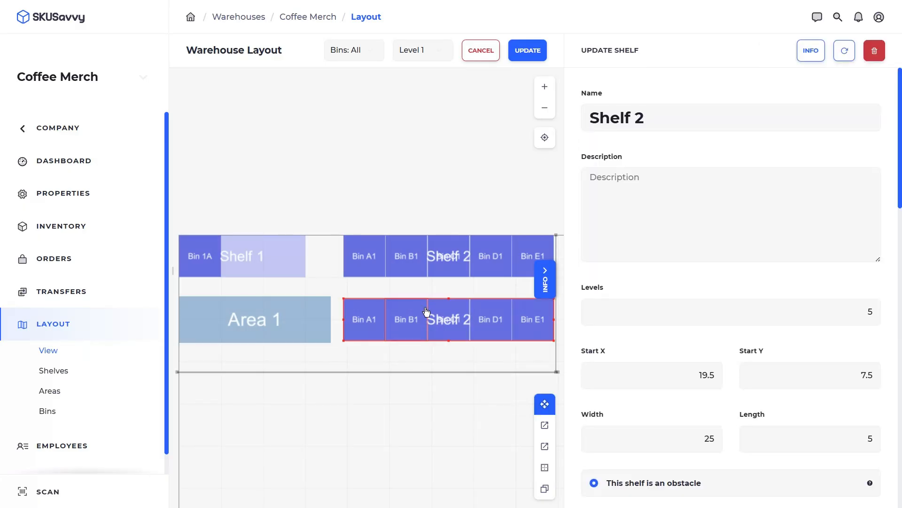
left_click(653, 114)
key("BackSpace")
type("3")
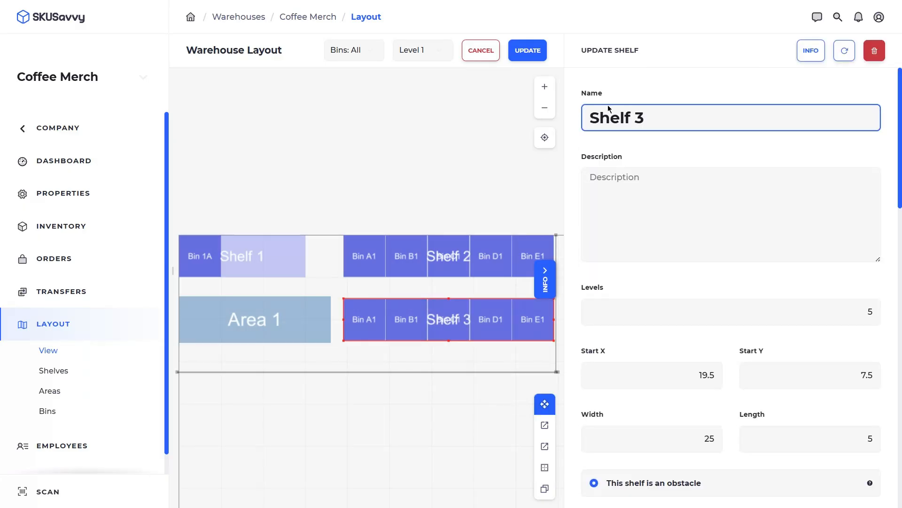
- Duplicate Bin 1A into the next two Shelf 1 slots, naming them Bin 1B and Bin 1C
left_click(193, 255)
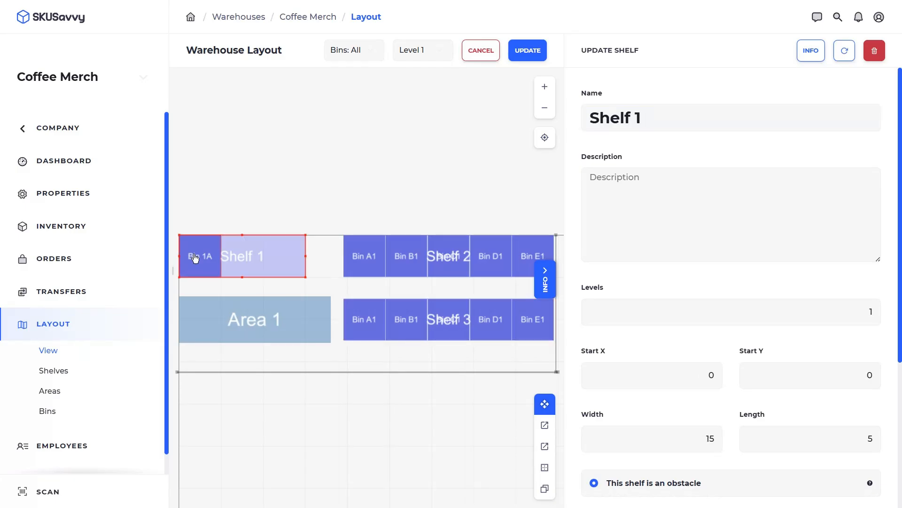
left_click(195, 257)
left_click_drag(194, 257, 235, 254)
left_click(644, 119)
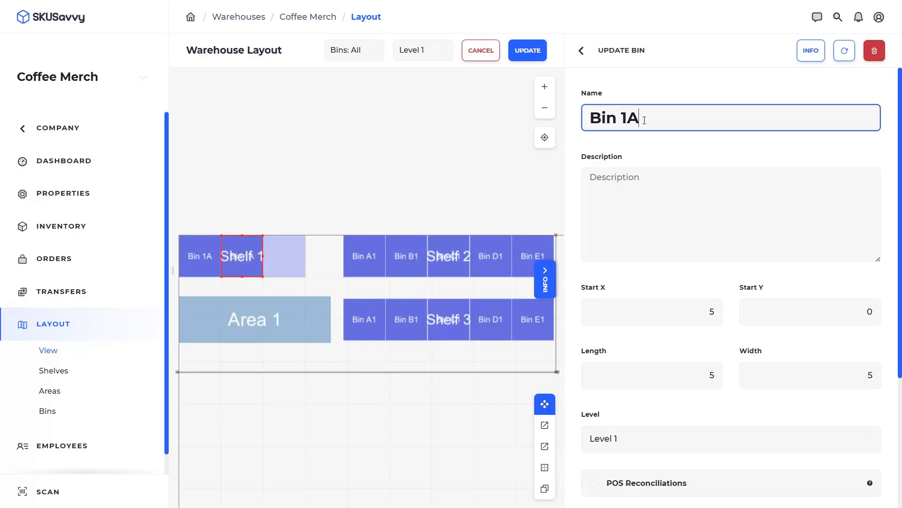
key("BackSpace")
type("B")
left_click(247, 269)
left_click_drag(246, 270, 283, 258)
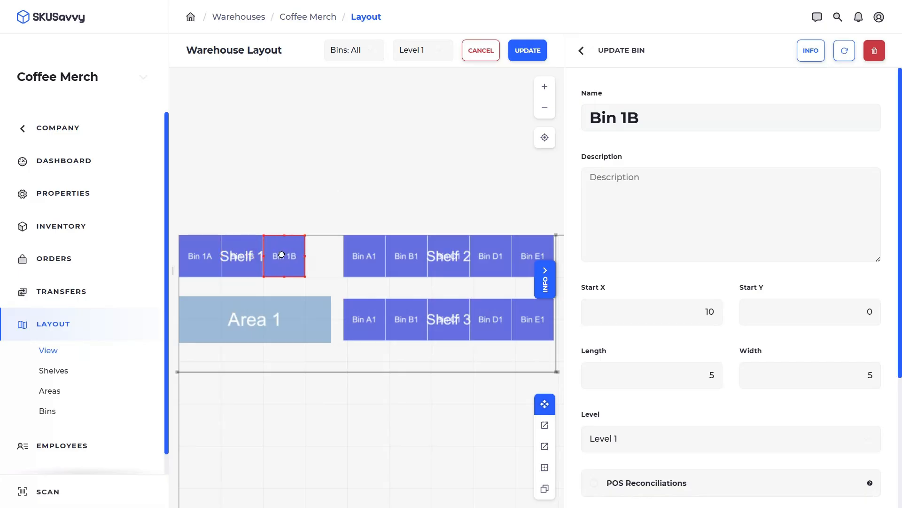
left_click(685, 125)
key("BackSpace")
type("C")
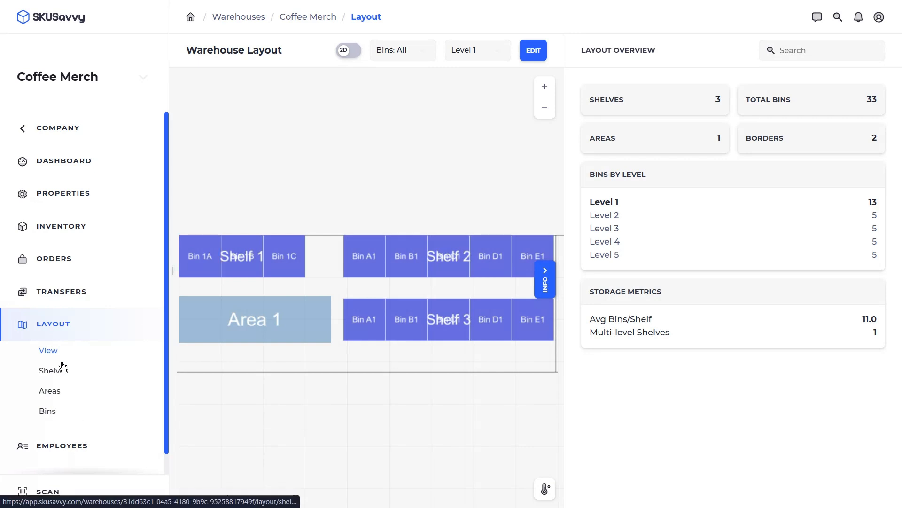
- From the bin list, open label printing with the Bin Label | 4x2 template
left_click(58, 412)
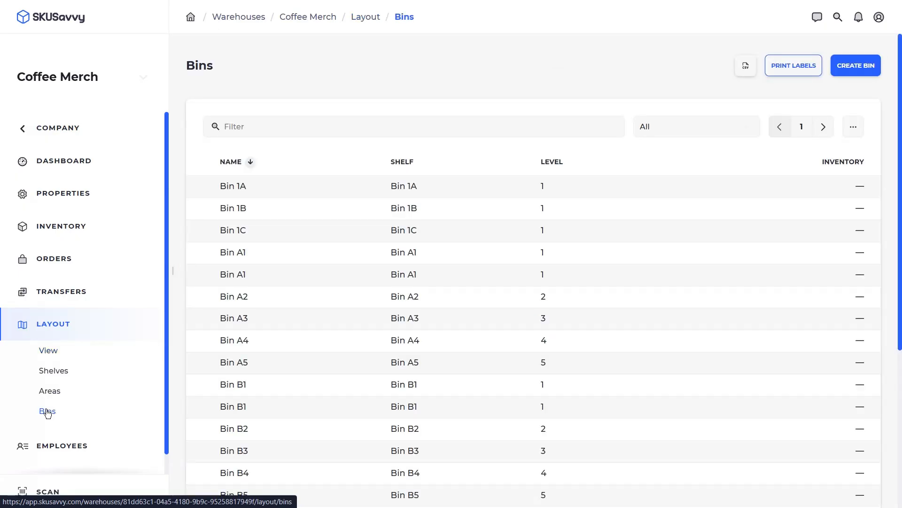
left_click(779, 68)
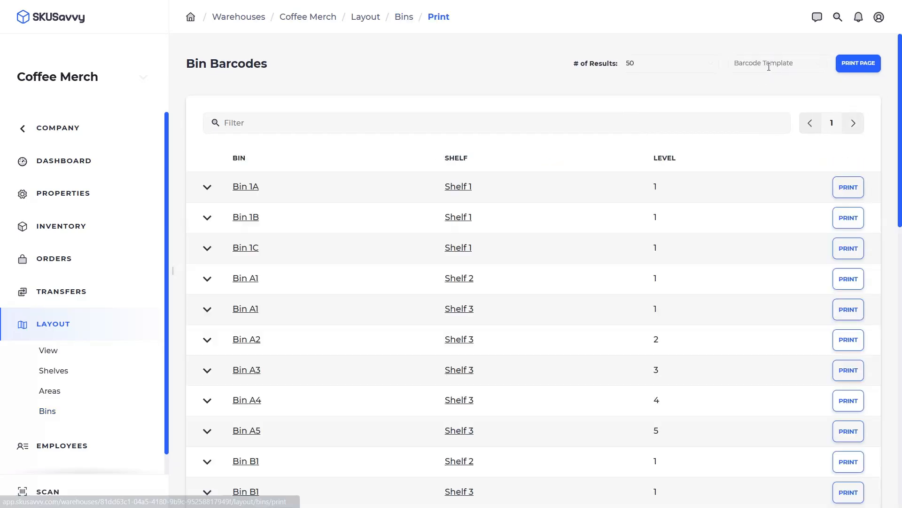
left_click(756, 63)
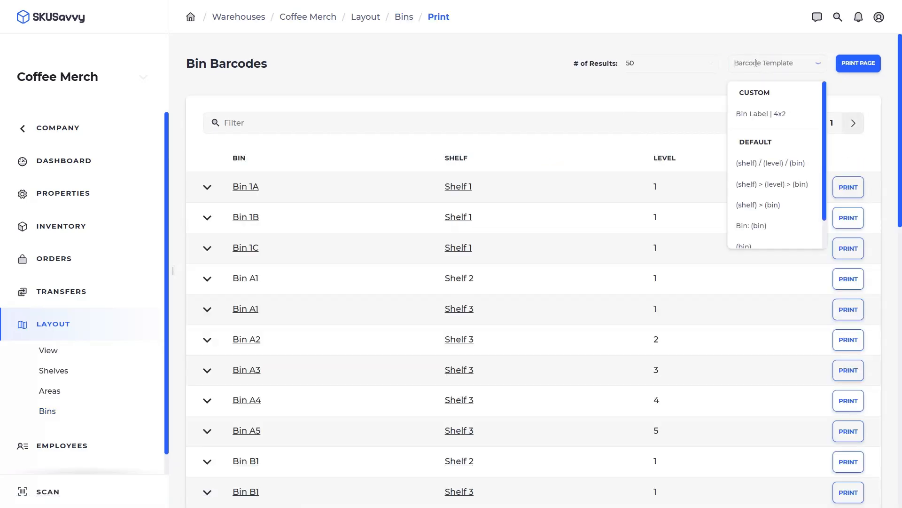
left_click(758, 114)
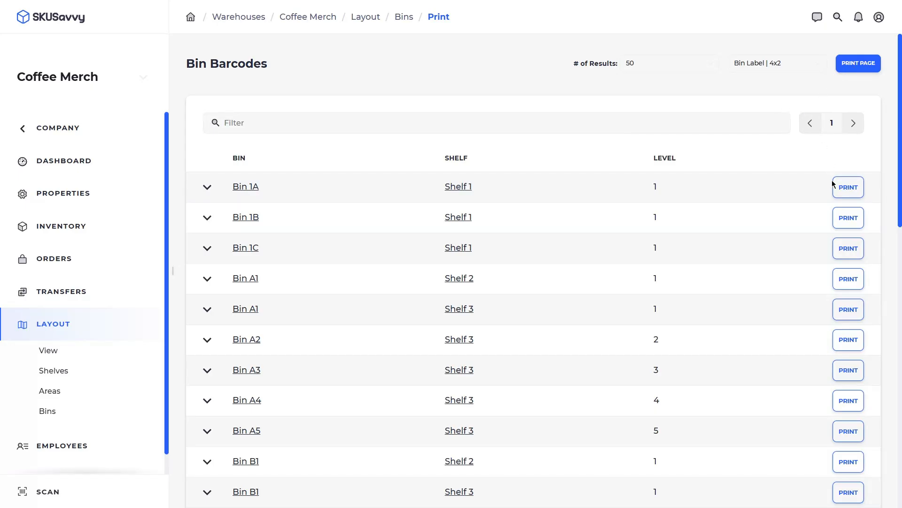
- Preview the first bin's label print, check printer destinations, then cancel printing
left_click(850, 190)
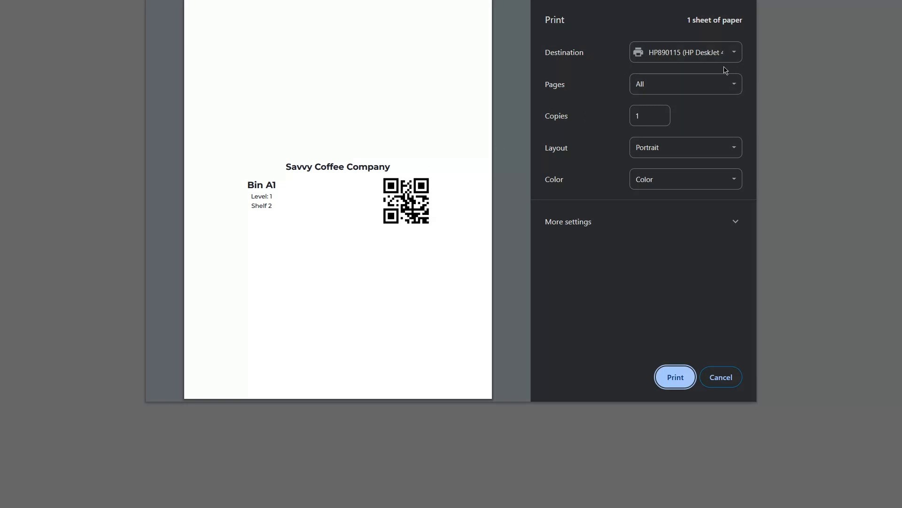
left_click(714, 54)
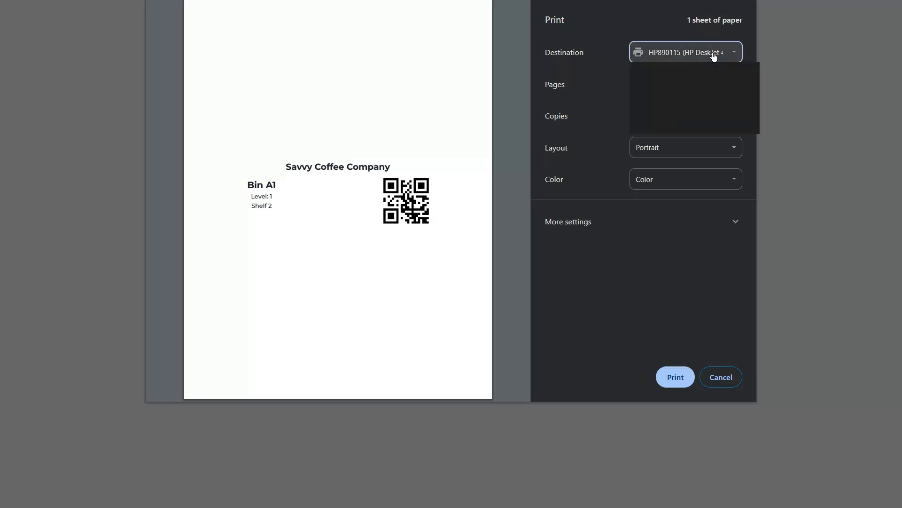
left_click(722, 384)
left_click(722, 385)
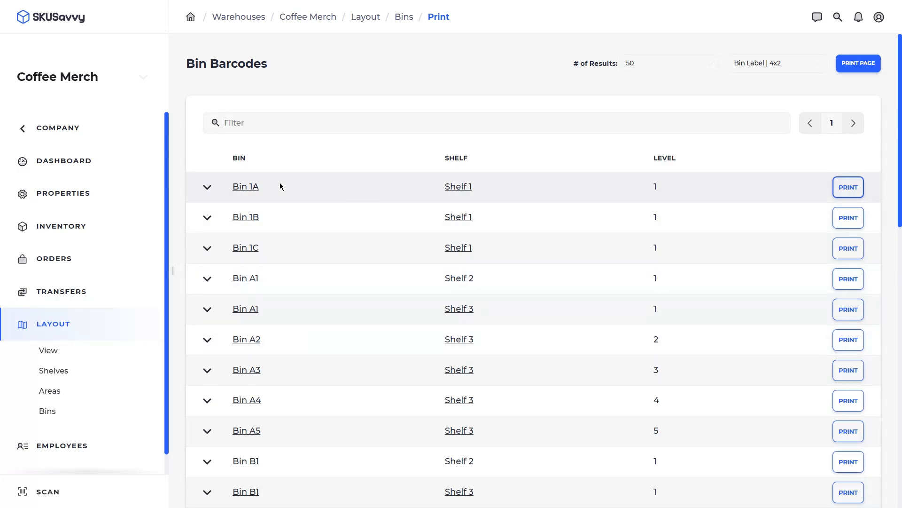
- Open and scroll through the details of Bin 1A
left_click(239, 187)
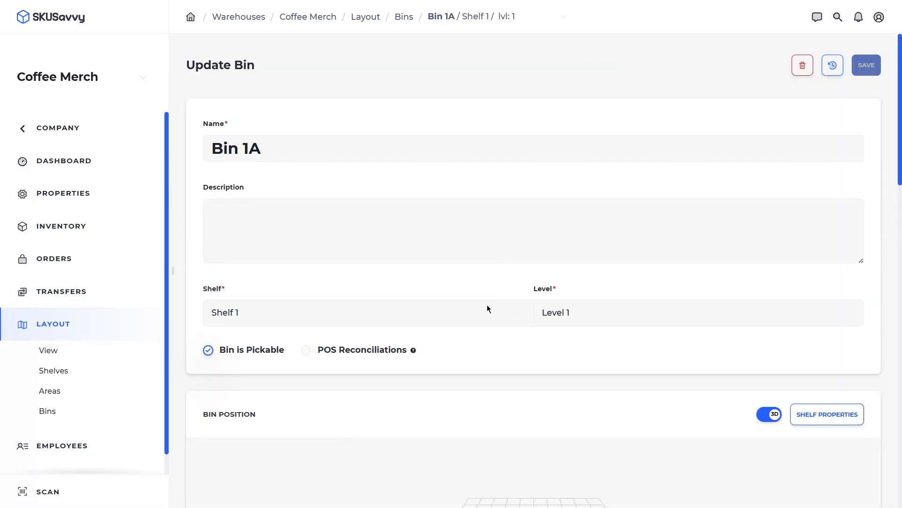
scroll(487, 305, "down", 5)
scroll(725, 299, "down", 6)
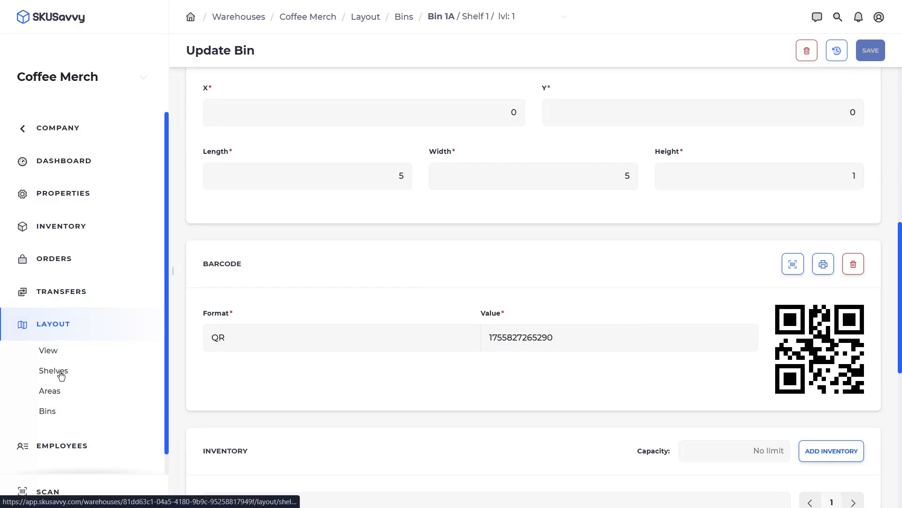
- Open Shelf 2's full edit page from the layout, dismissing the barcode printing prompt
left_click(47, 350)
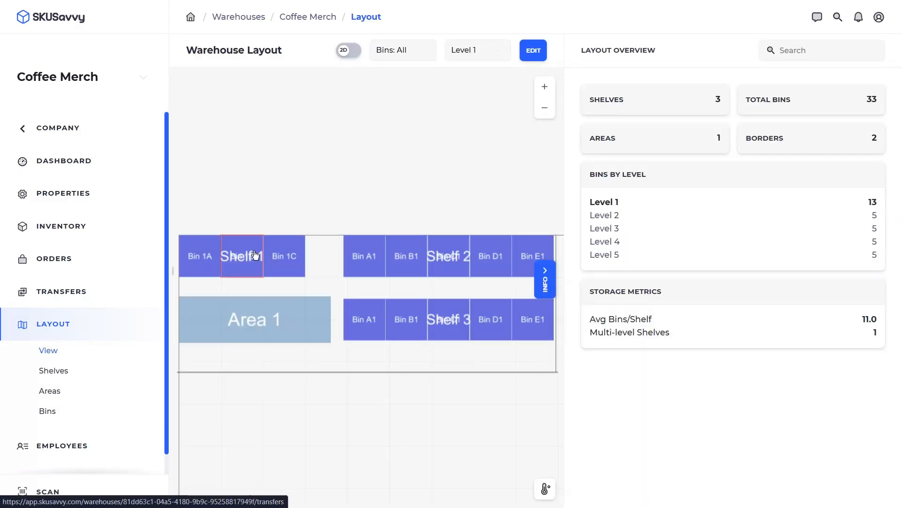
left_click(430, 256)
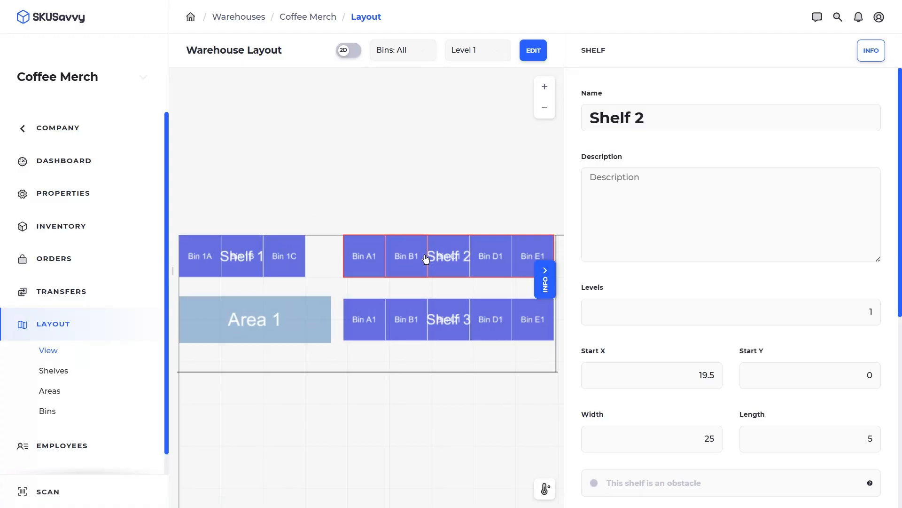
left_click(872, 52)
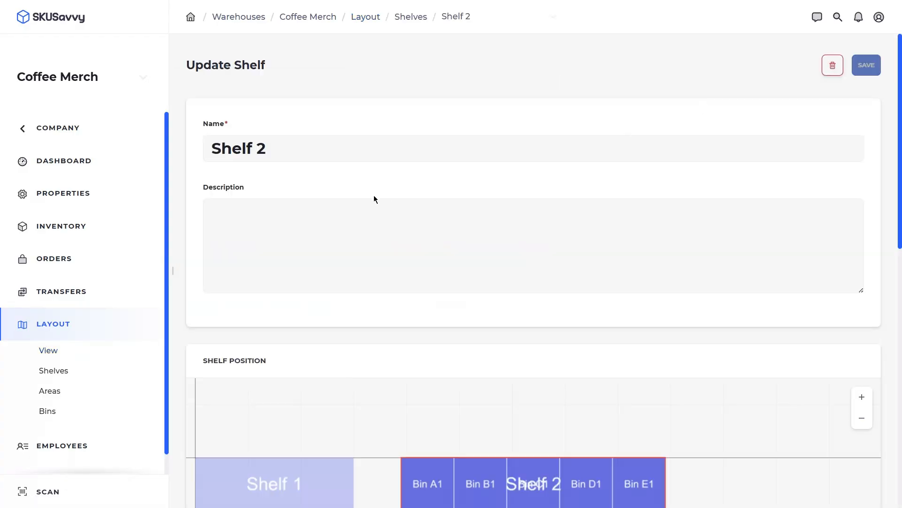
scroll(376, 192, "down", 10)
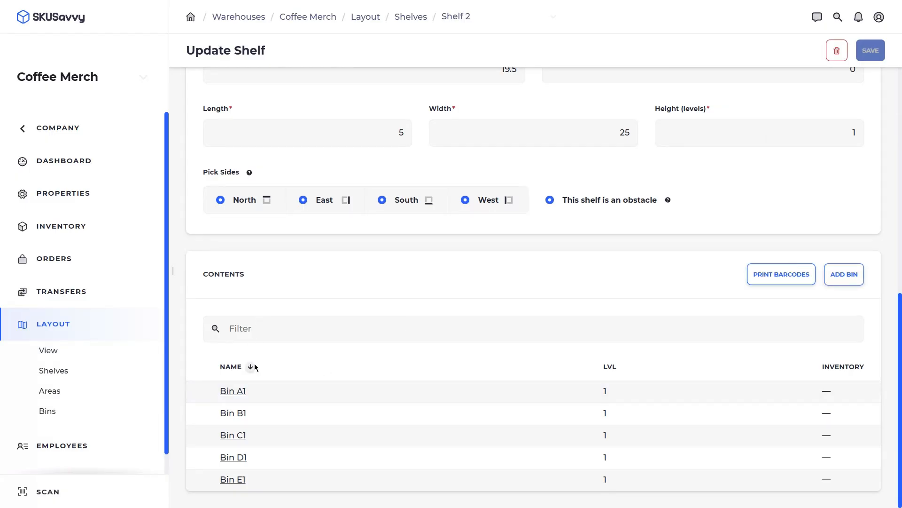
left_click(782, 275)
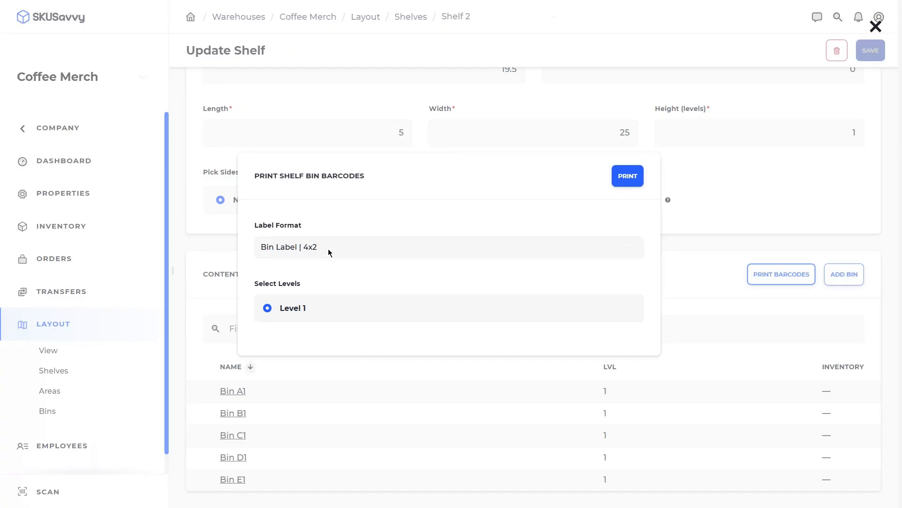
left_click(729, 217)
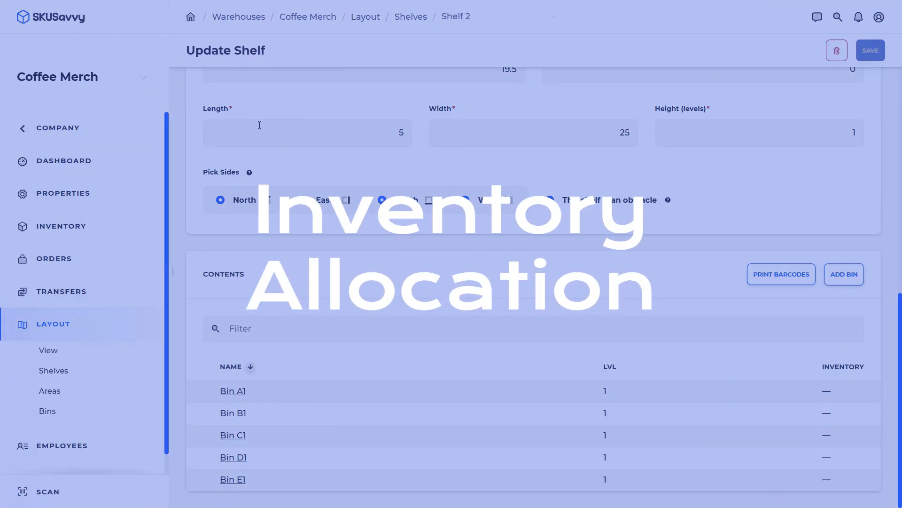
scroll(256, 111, "up", 10)
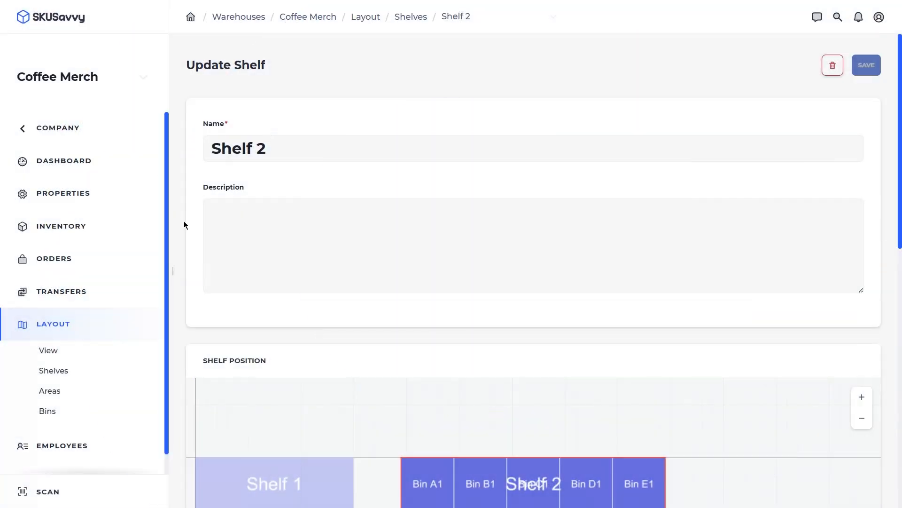
- View the Coffee Merch inventory list, then go back to the Savvy Coffee dashboard
left_click(92, 230)
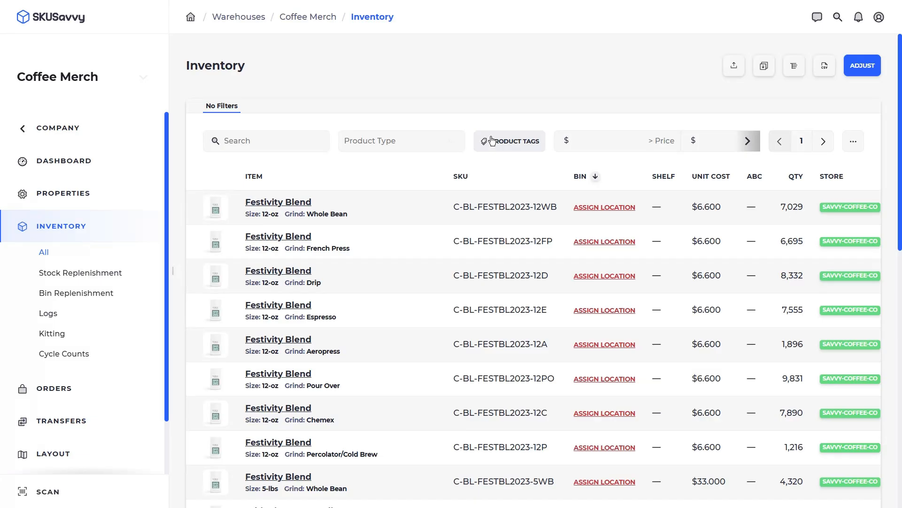
left_click(56, 125)
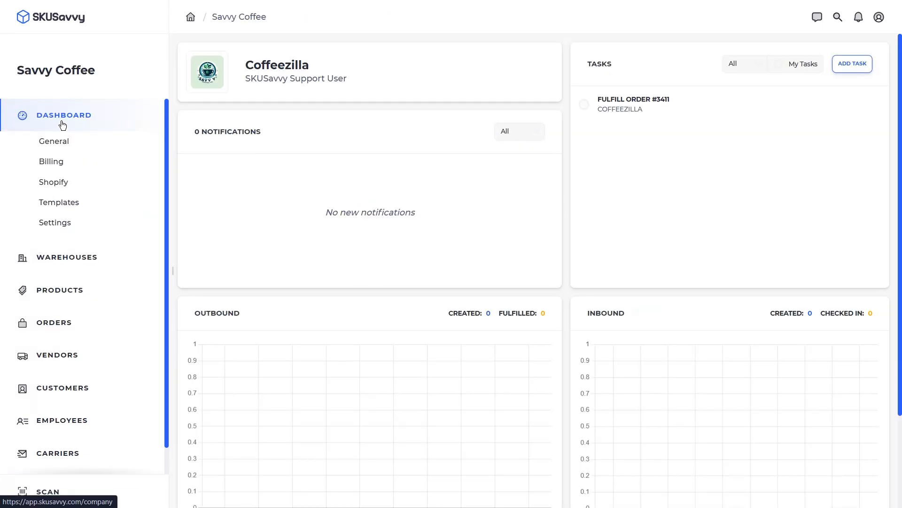
- Start a Shopify inventory resync, type 'override inventory in skusavvy', set origin to SKUSavvy, then close it
left_click(57, 184)
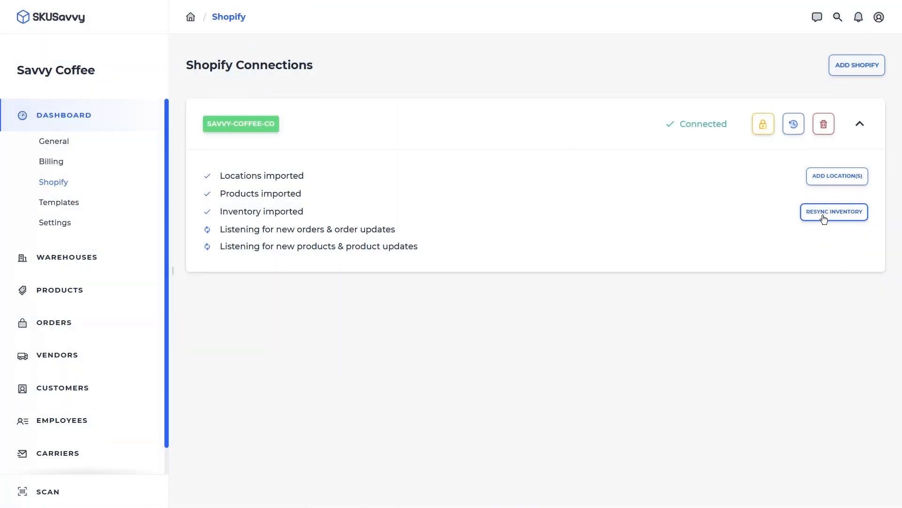
left_click(828, 213)
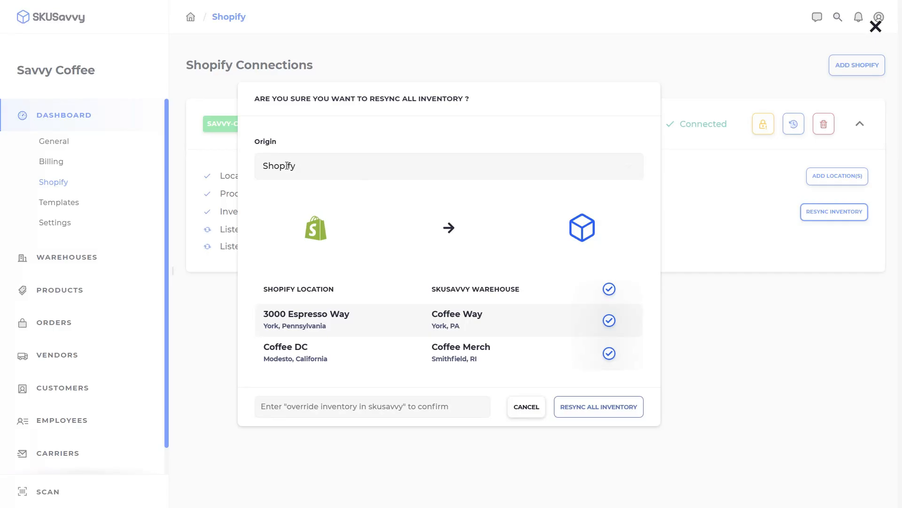
left_click(329, 408)
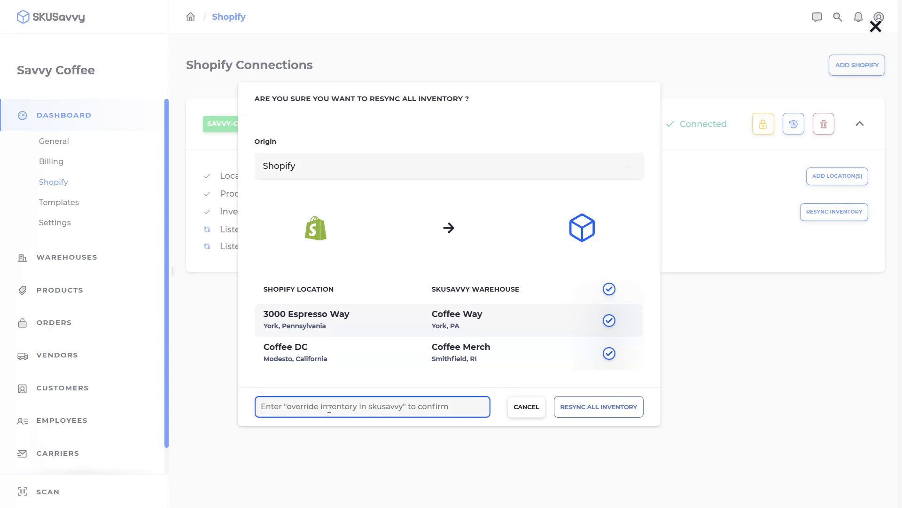
type("override invento")
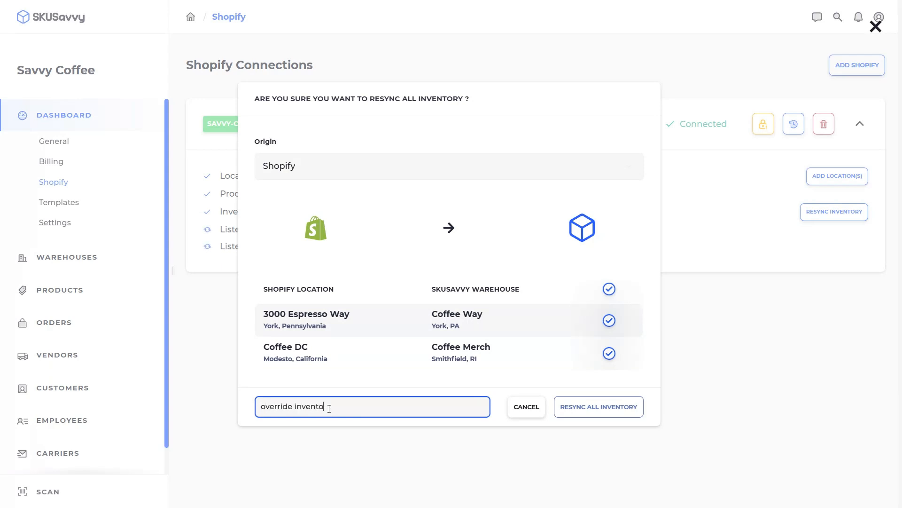
type("ry in skusavvy")
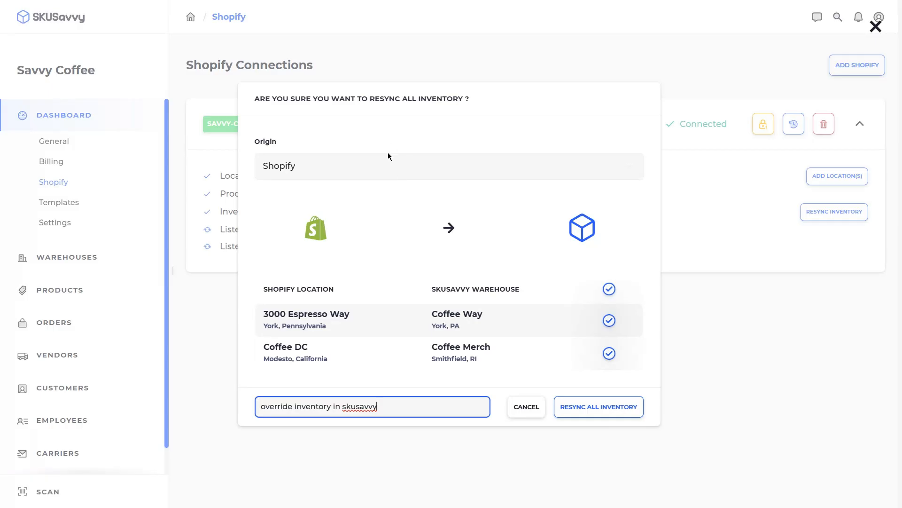
left_click(350, 165)
left_click(294, 227)
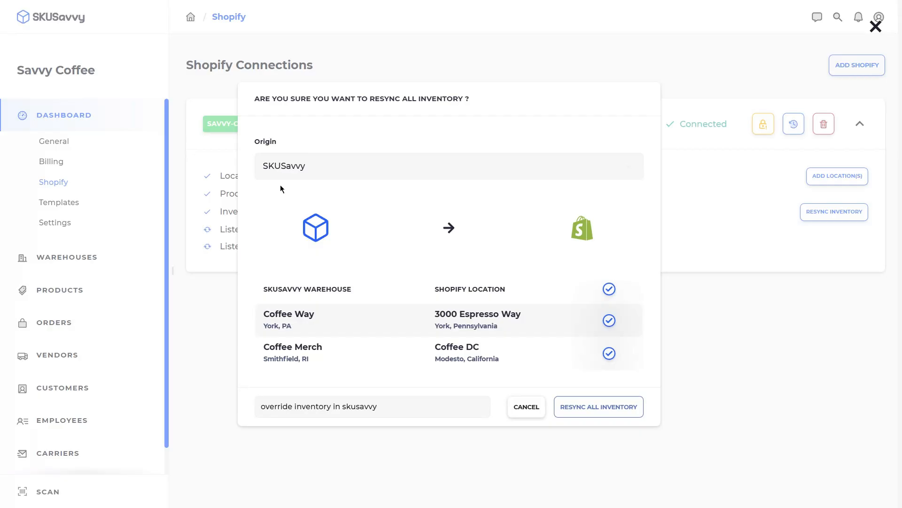
left_click(216, 299)
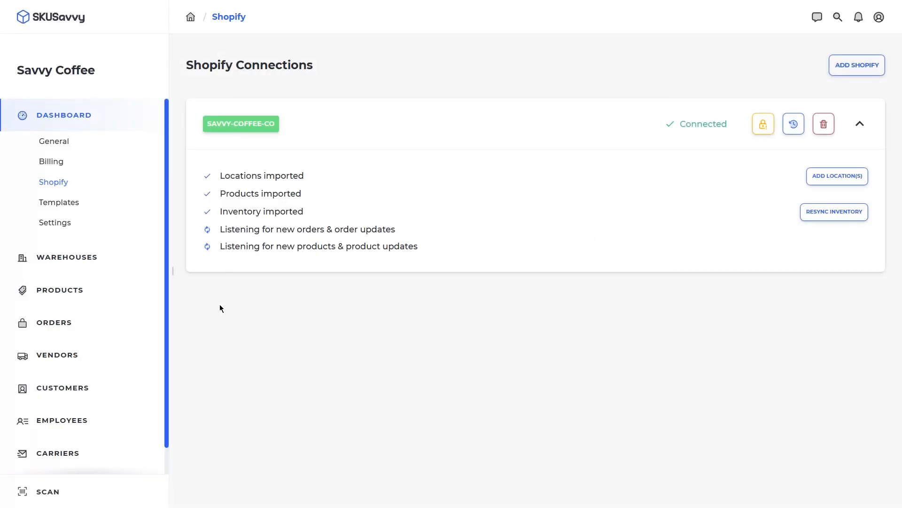
- Open the Coffee Way warehouse and display its Layout > Bins list
left_click(73, 262)
left_click(290, 236)
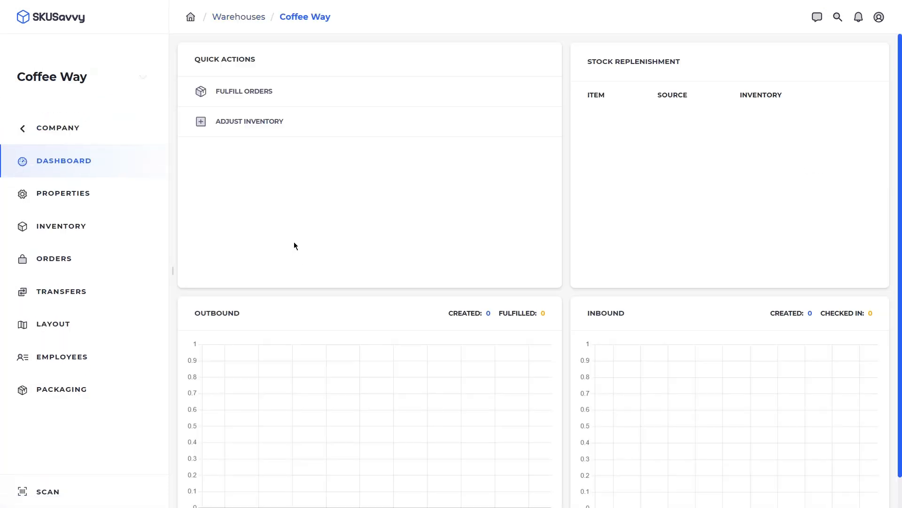
left_click(82, 231)
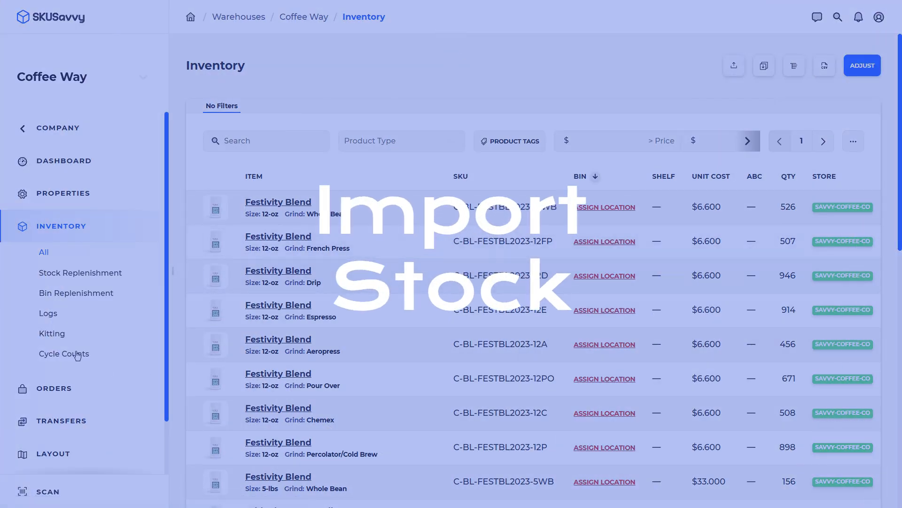
left_click(69, 454)
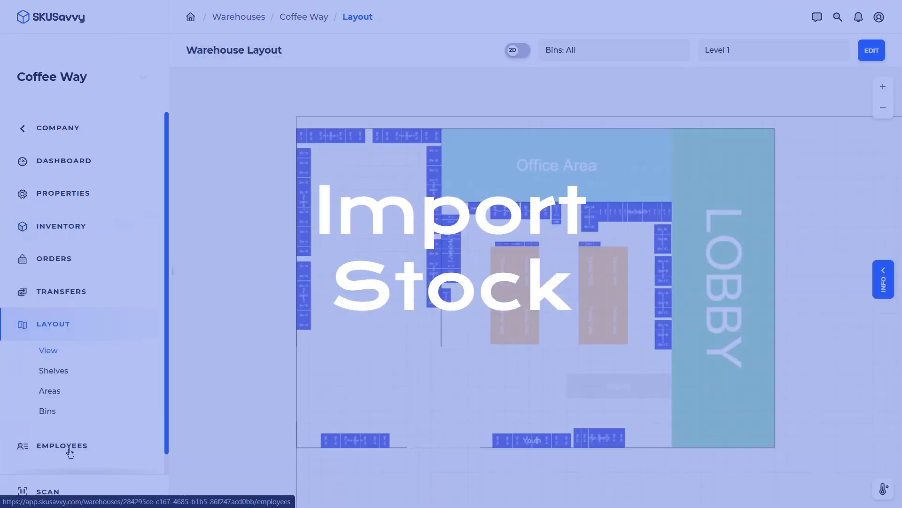
left_click(47, 411)
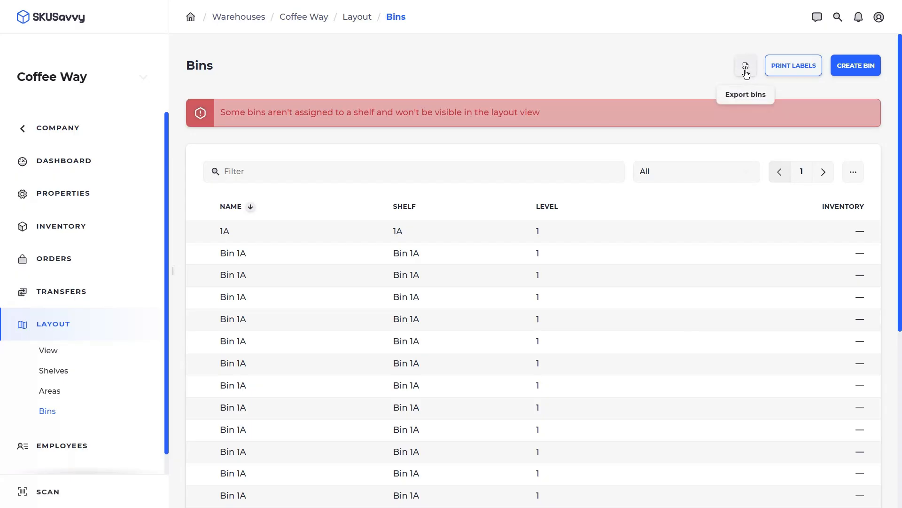
- Look over Coffee Way's bins, then return to the Coffee Merch Inventory list
scroll(704, 190, "down", 5)
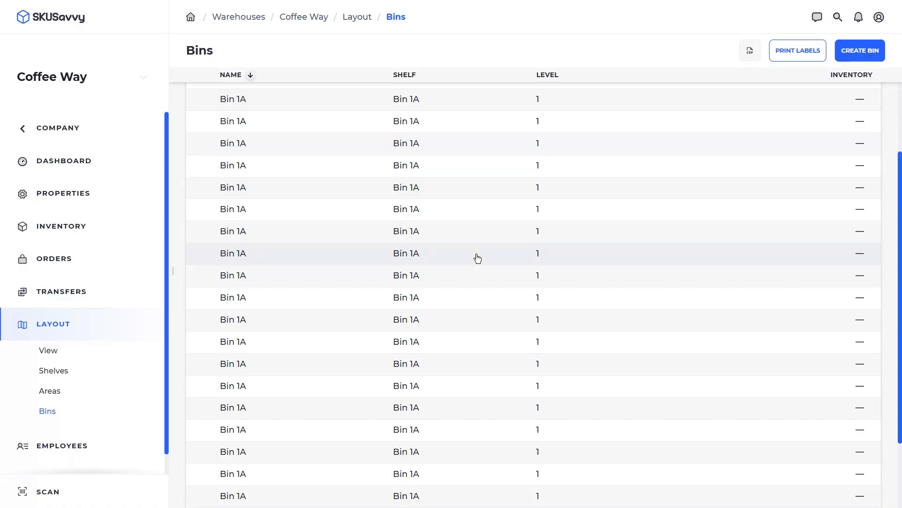
scroll(477, 257, "up", 5)
left_click(53, 239)
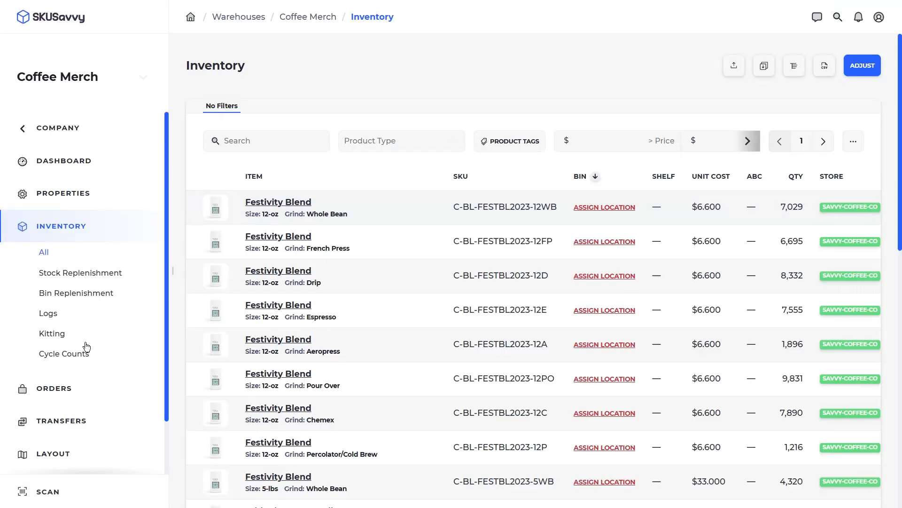
scroll(84, 357, "down", 1)
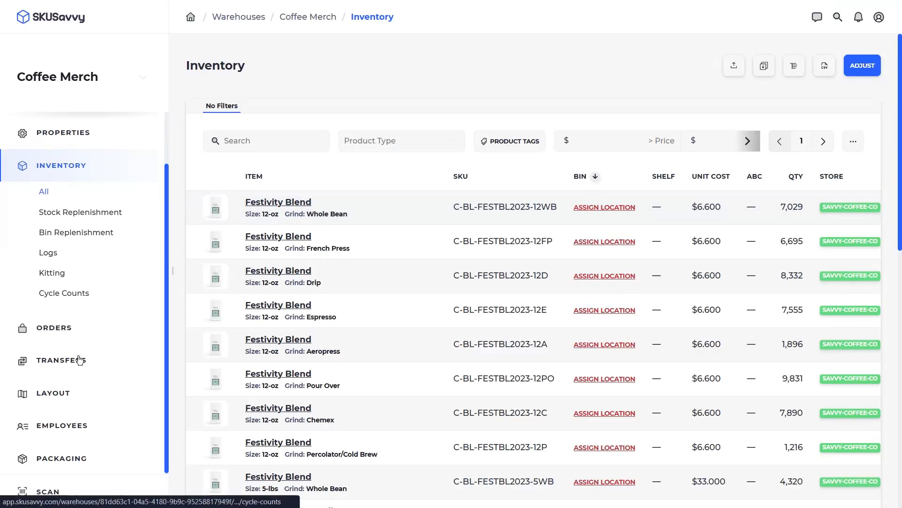
left_click(74, 397)
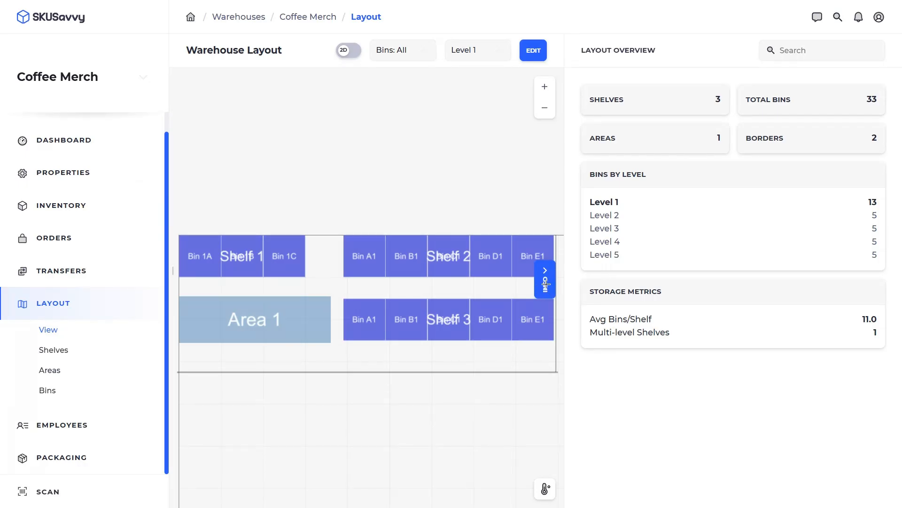
left_click(546, 281)
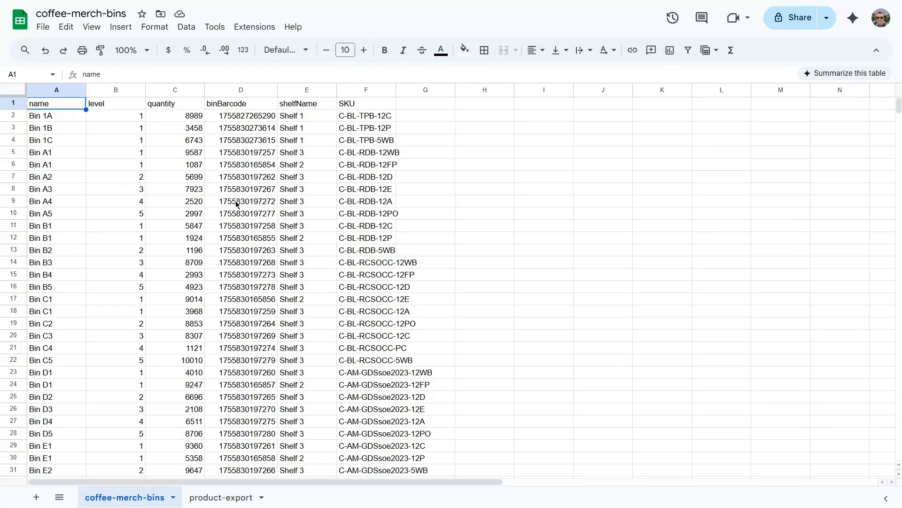
key("ctrl+Tab")
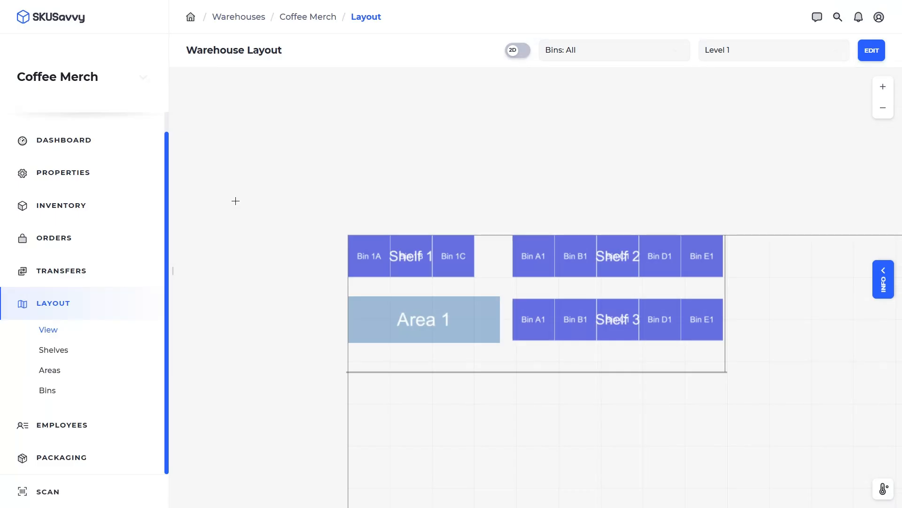
left_click(75, 206)
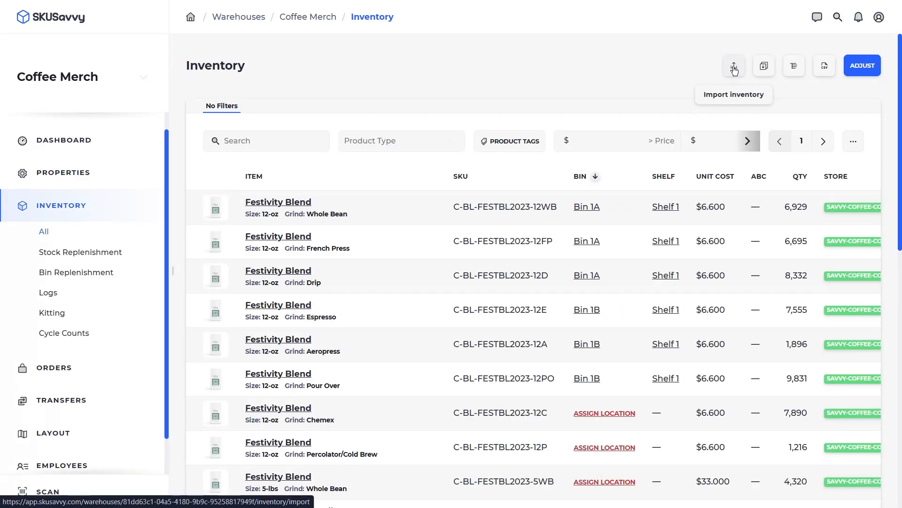
- Start an inventory import from the coffee-merch-bins spreadsheet file
left_click(734, 68)
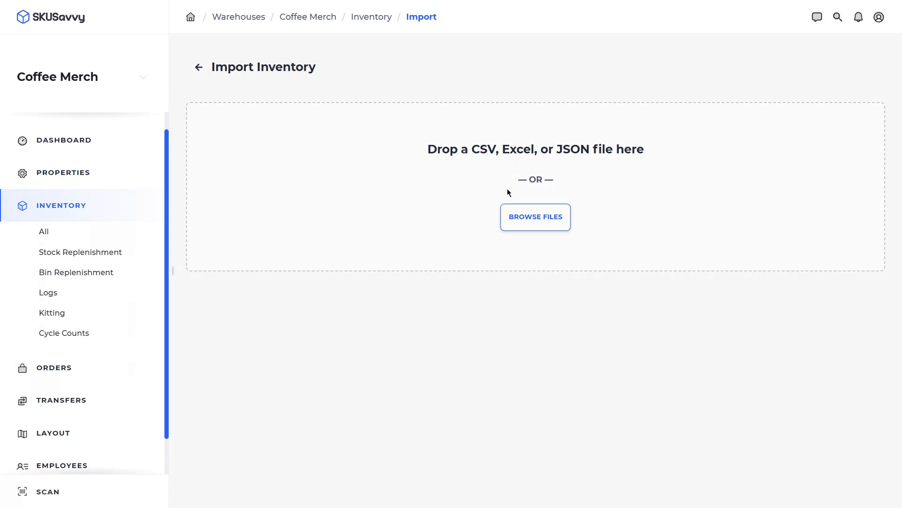
left_click(542, 220)
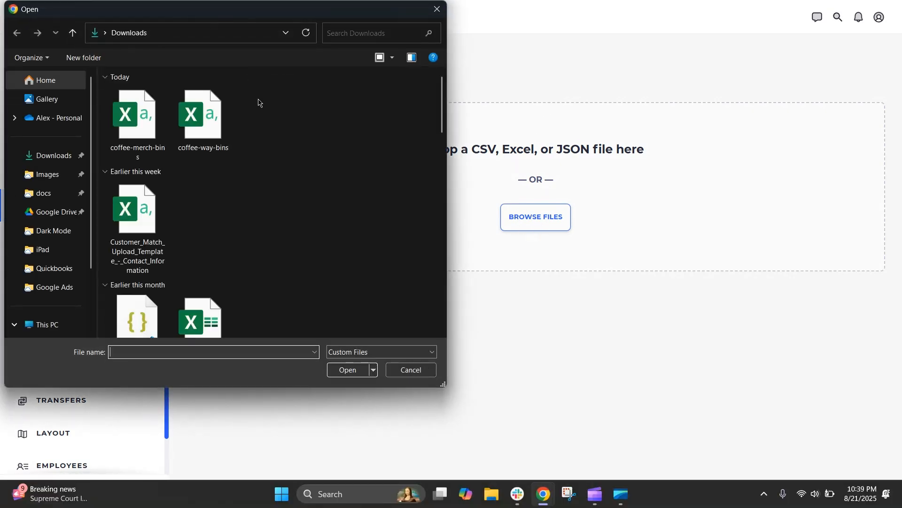
left_click(126, 126)
left_click(353, 369)
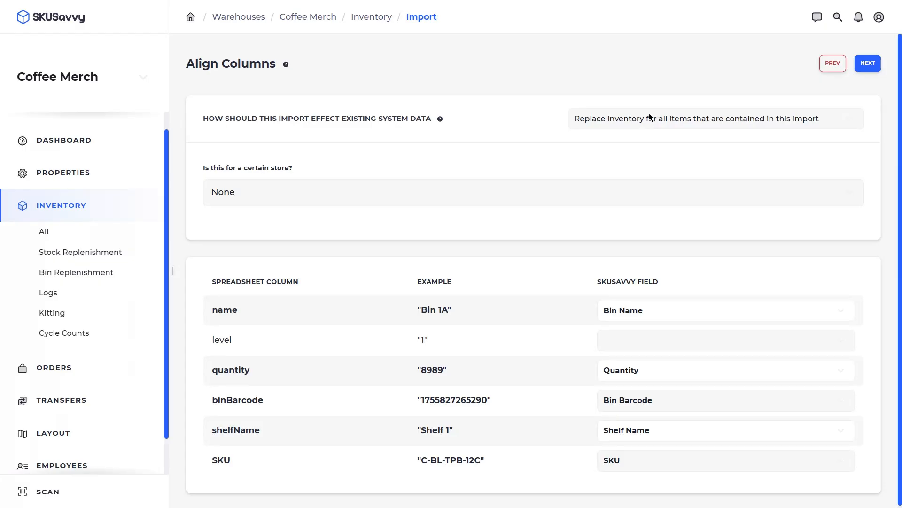
- Set the import store to None, leave the level column unmapped, and continue to the preview
left_click(312, 196)
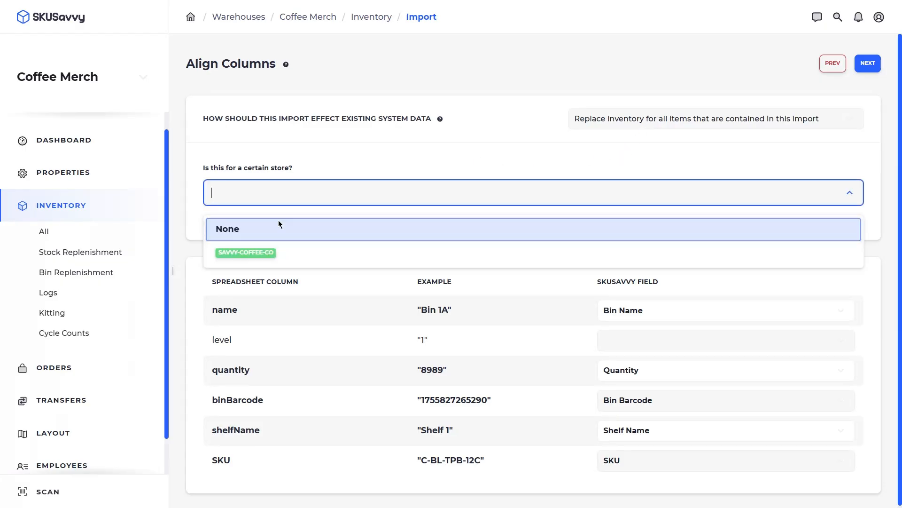
left_click(415, 150)
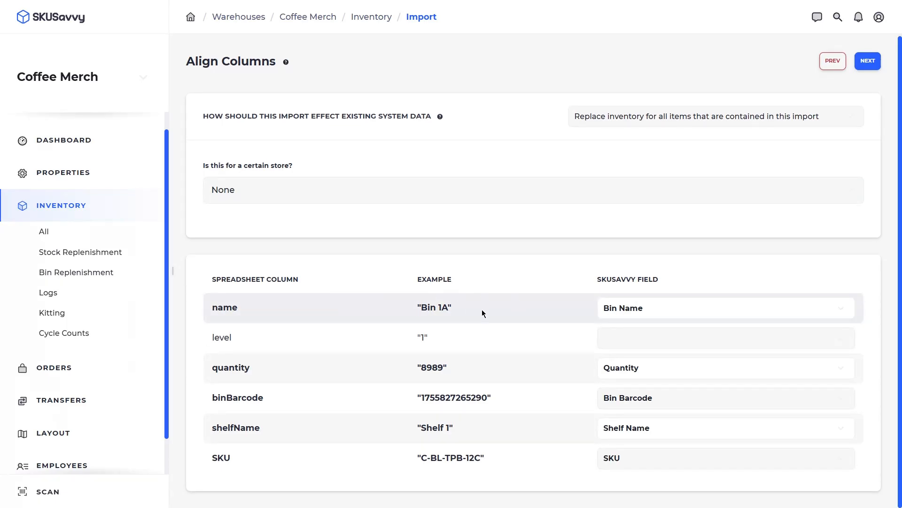
left_click(635, 340)
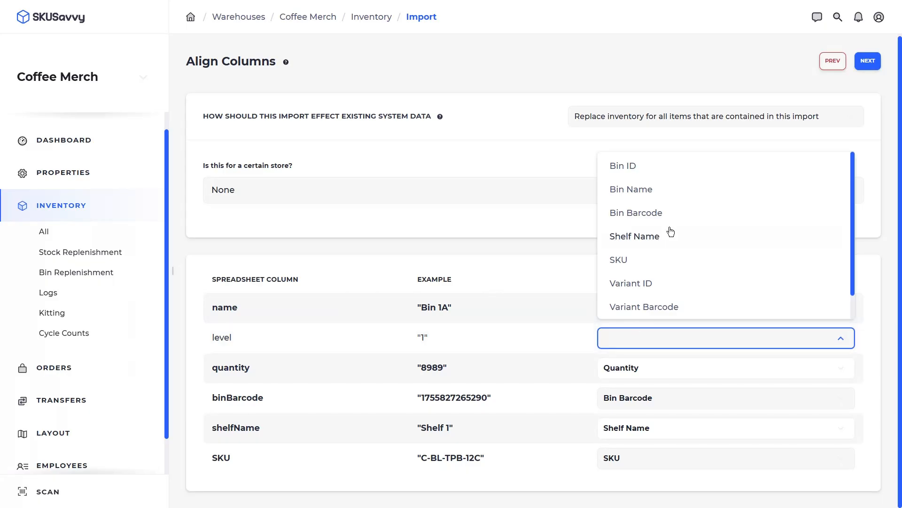
scroll(655, 277, "down", 1)
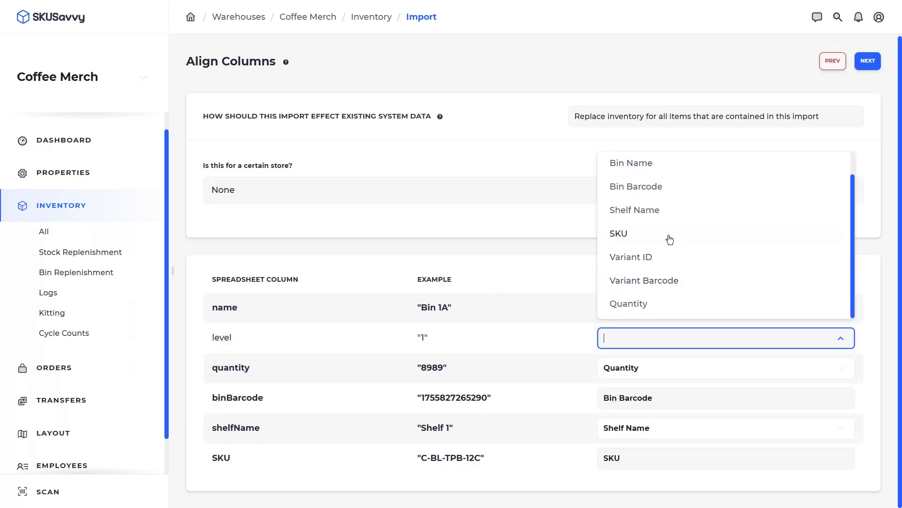
scroll(656, 219, "up", 1)
left_click(585, 261)
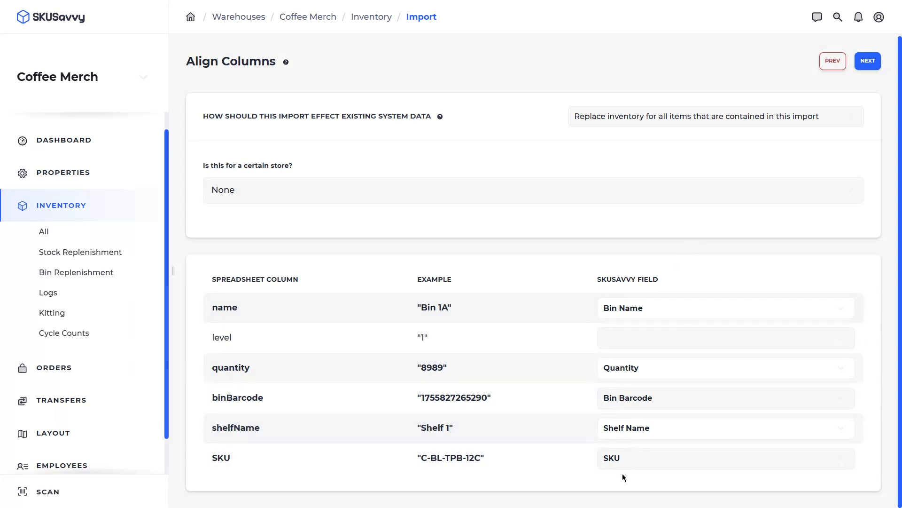
left_click(871, 61)
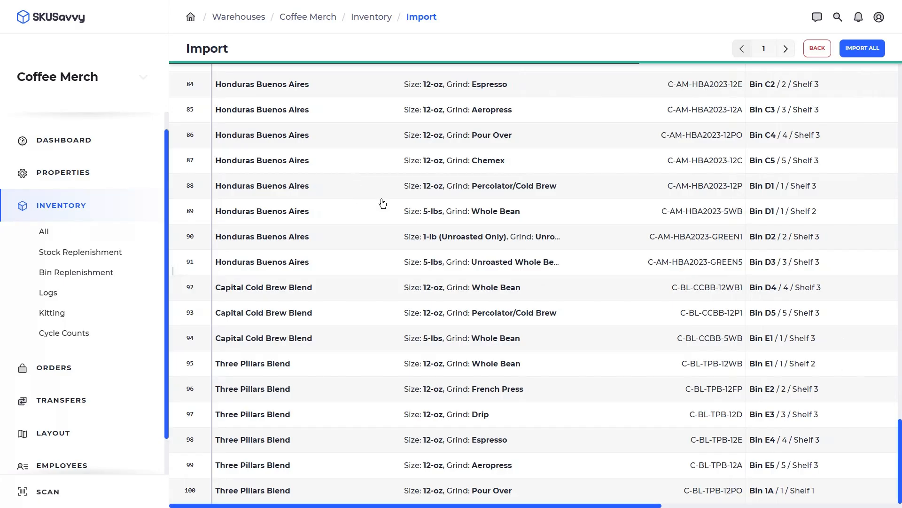
- Check the product and bin matches for rows 1 and 10, import all 156 quantities, and return to Inventory
scroll(383, 203, "up", 5)
scroll(385, 203, "up", 20)
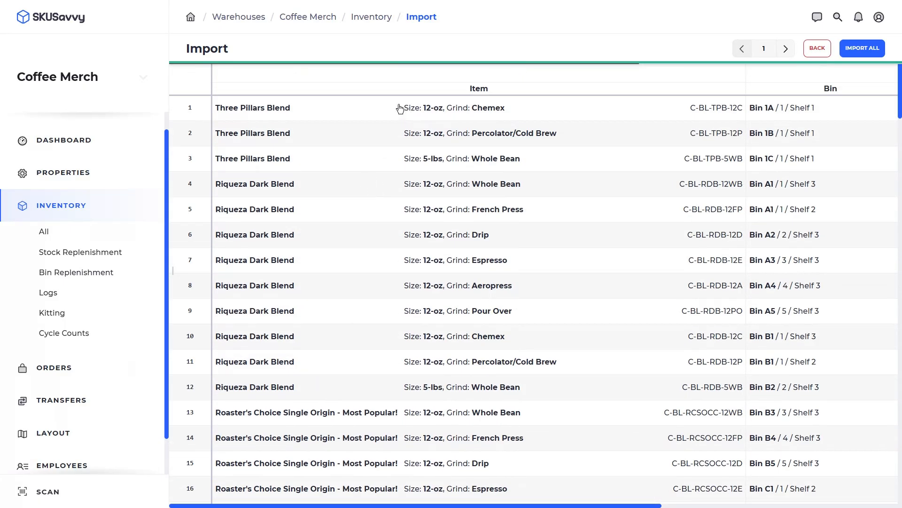
left_click(376, 112)
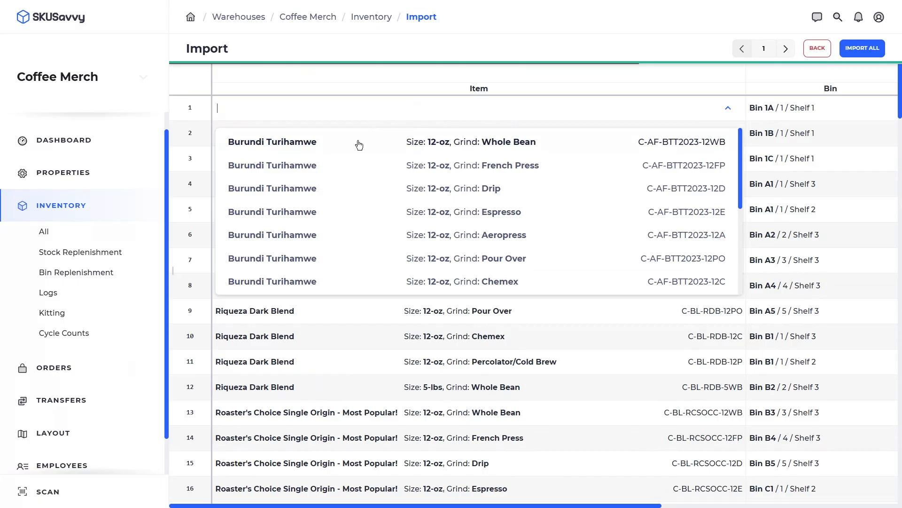
left_click(807, 112)
left_click(685, 111)
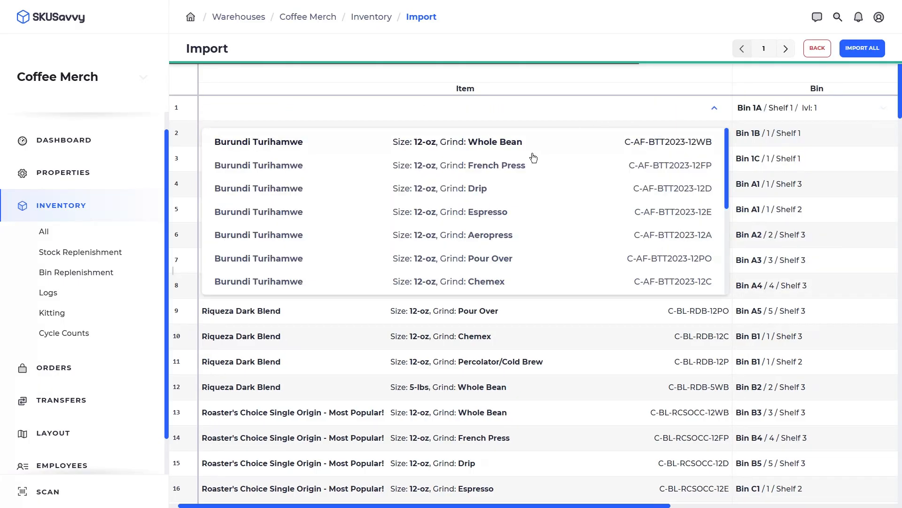
left_click(389, 336)
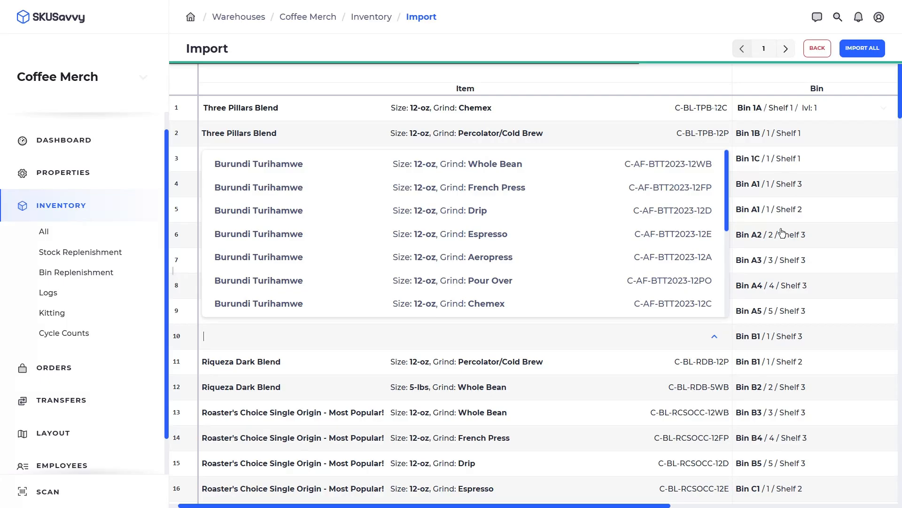
left_click(863, 52)
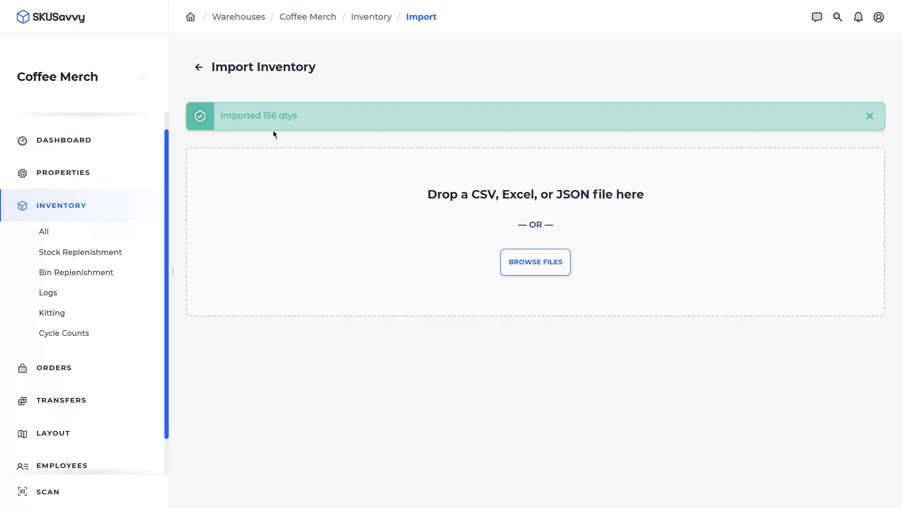
left_click(199, 73)
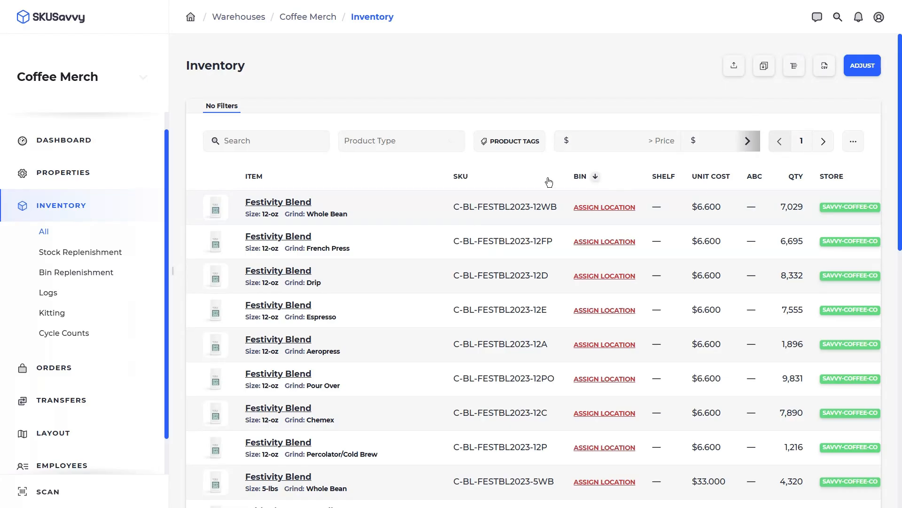
- Bulk allocate the Festivity Blend records, then all records, to Bin 1A on Shelf 1 with Add to Existing
left_click(764, 67)
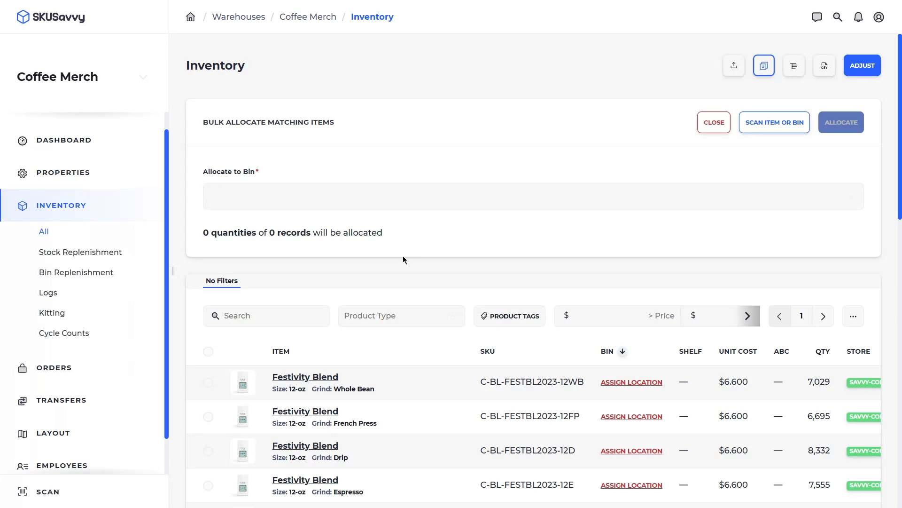
left_click(208, 382)
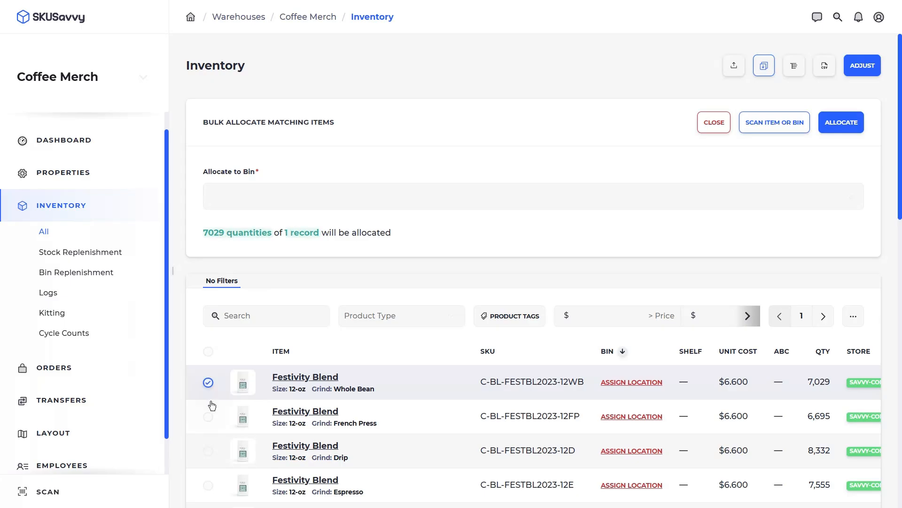
left_click(208, 416)
left_click(282, 197)
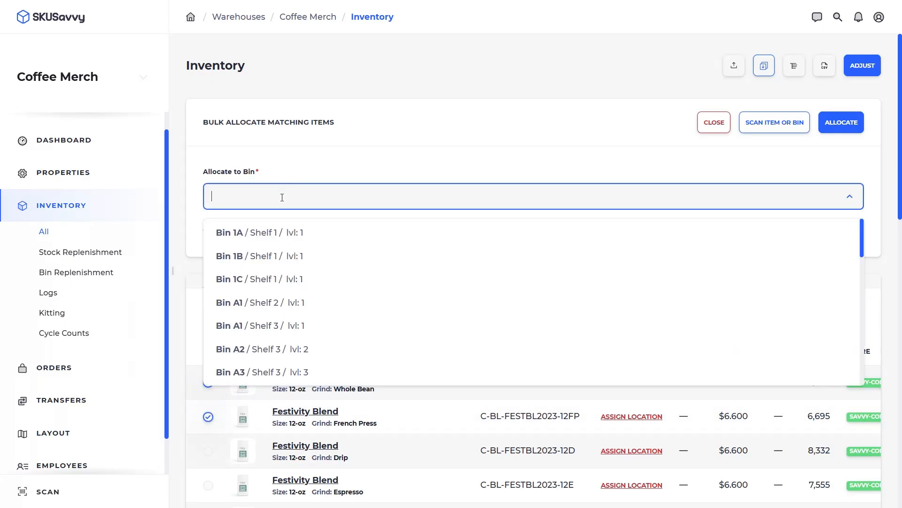
left_click(329, 231)
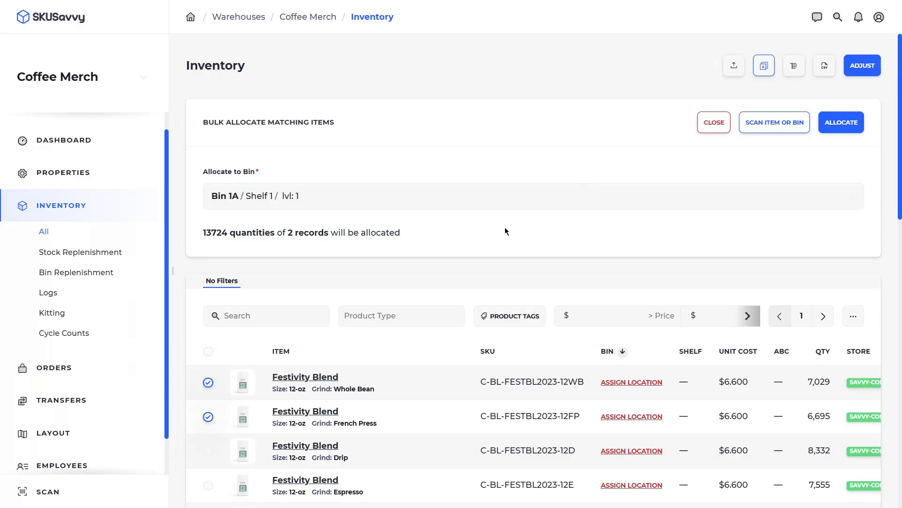
left_click(208, 352)
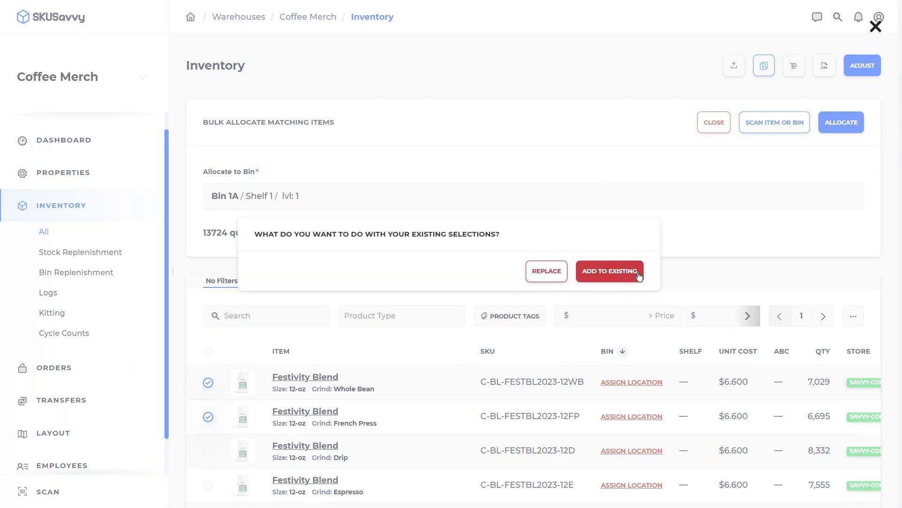
left_click(615, 277)
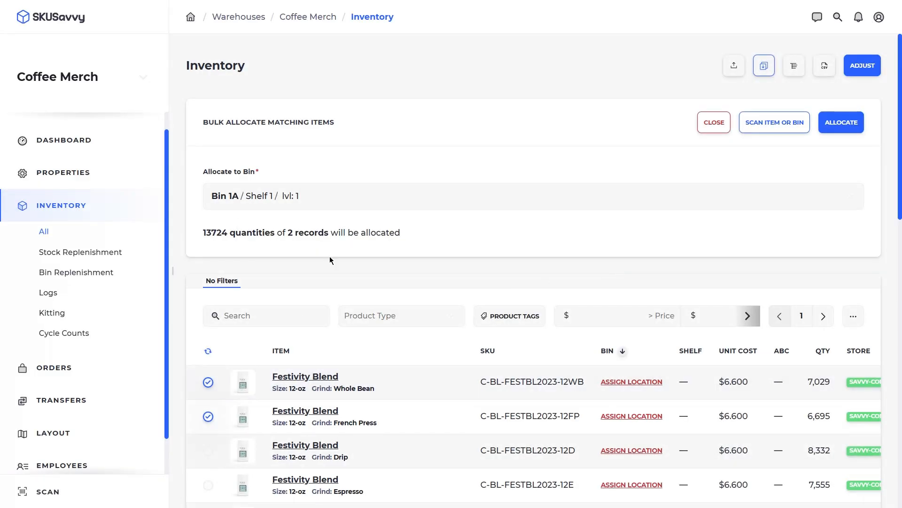
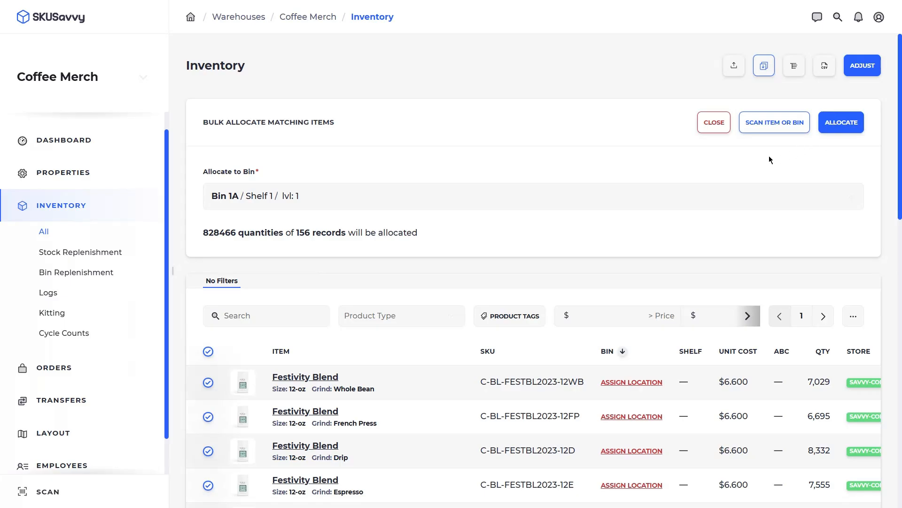
- Close bulk allocation and open the bin assignment for the 12-oz Whole Bean Festivity Blend (quantity 7029)
left_click(713, 122)
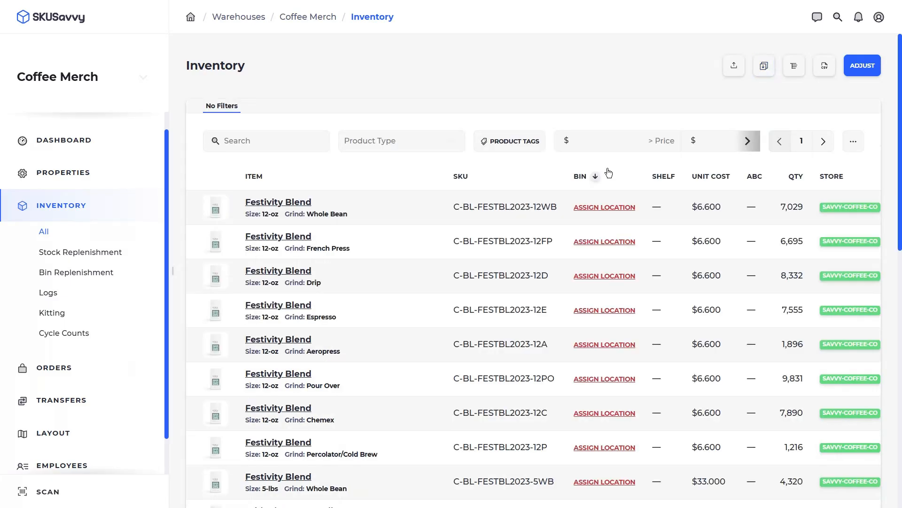
left_click(606, 209)
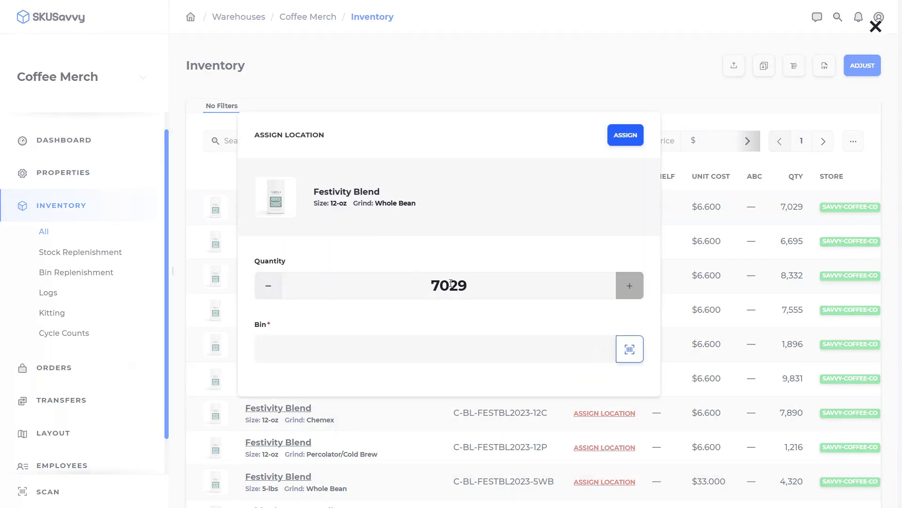
left_click(391, 349)
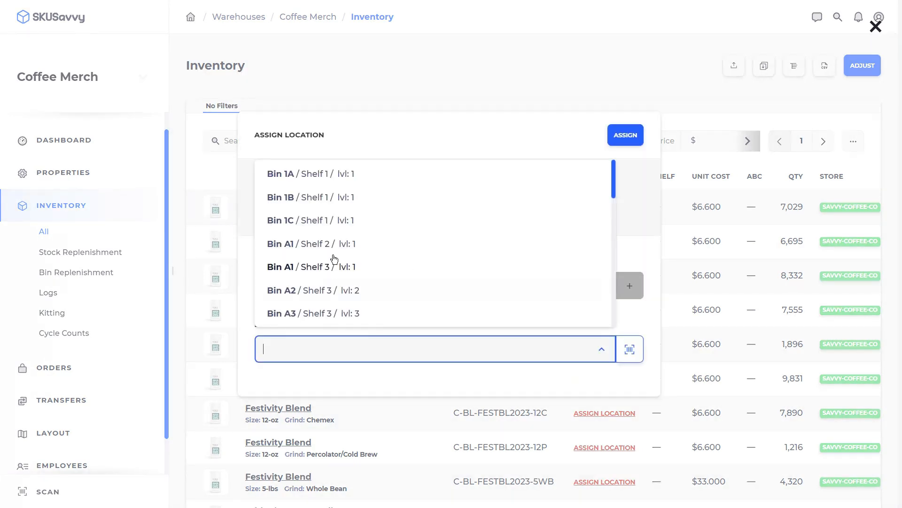
left_click(339, 383)
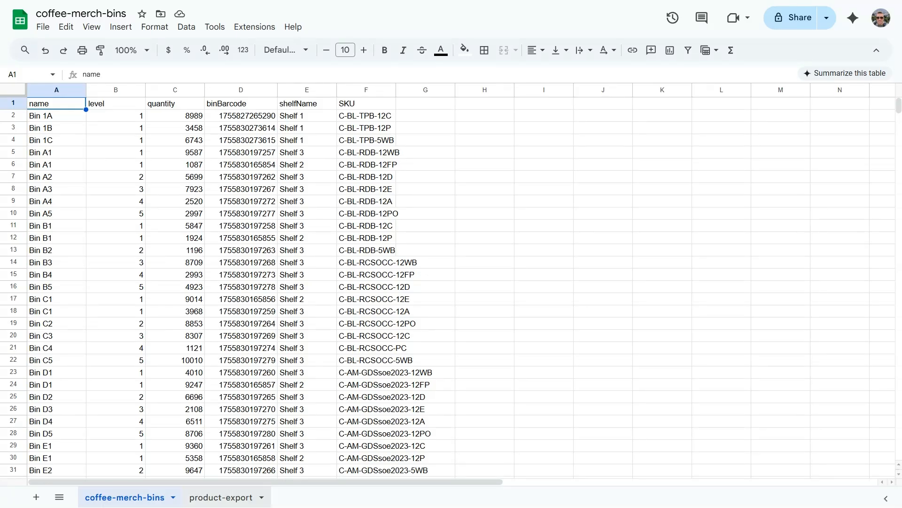
- Look over the product-export and coffee-merch-bins sheets, then return to the SKUSavvy assign form
left_click(224, 498)
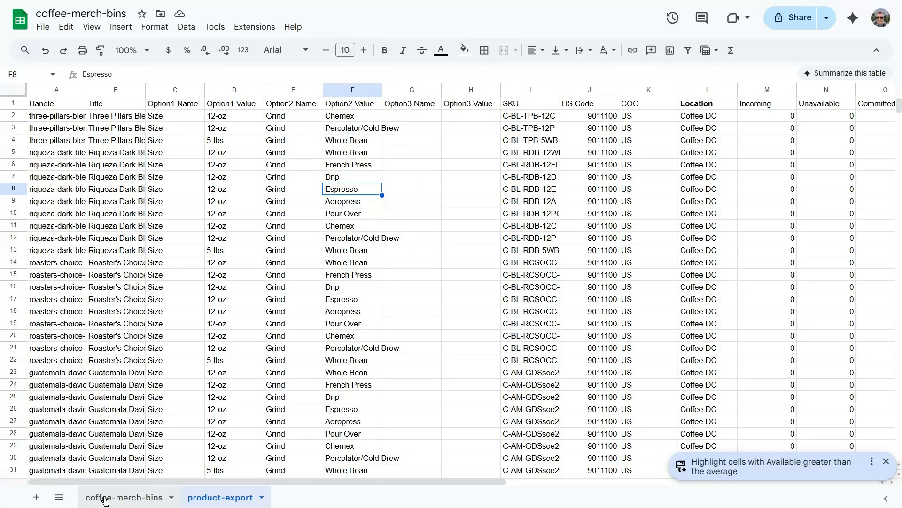
left_click(126, 497)
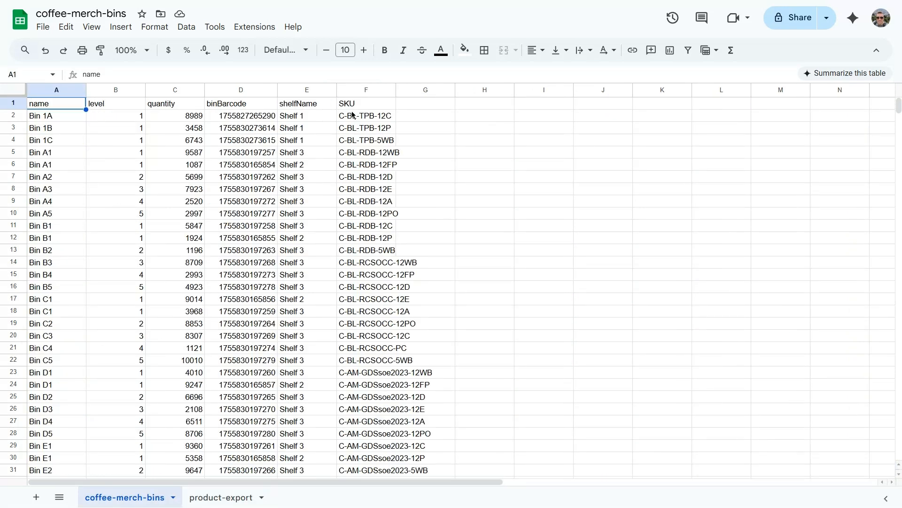
scroll(172, 157, "down", 5)
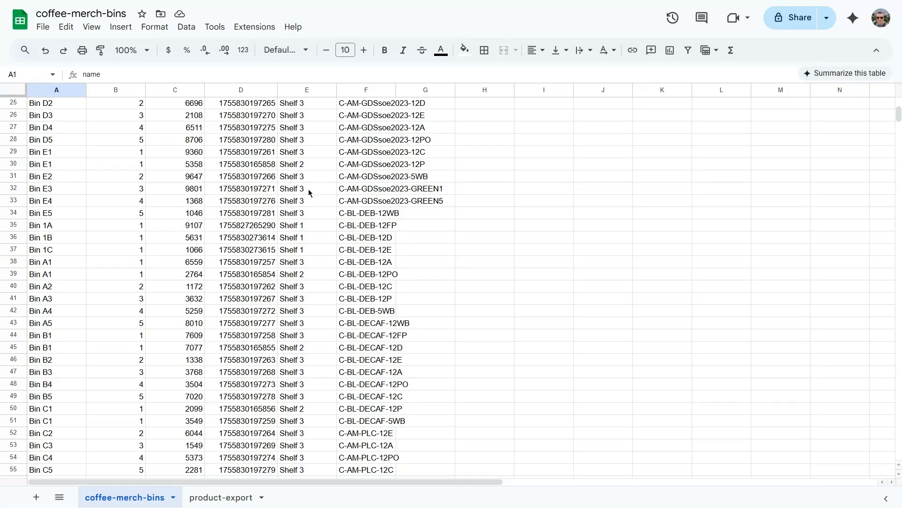
key("ctrl+Tab")
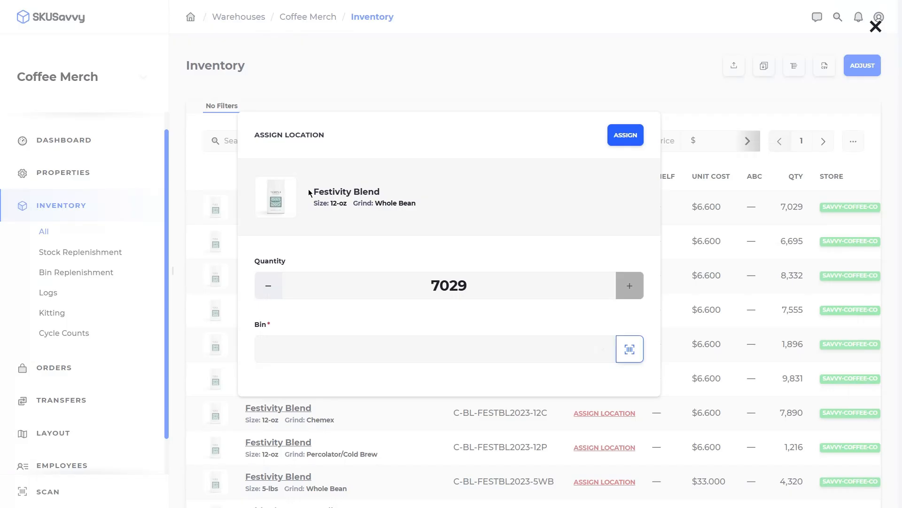
- Bulk allocate the Whole Bean, French Press and Drip Festivity Blend to Bin 1A on Shelf 1
left_click(479, 65)
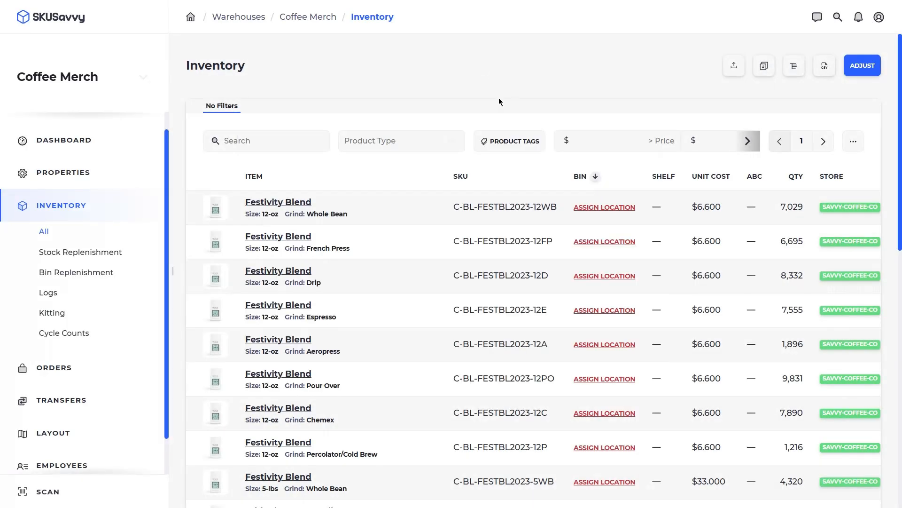
left_click(764, 66)
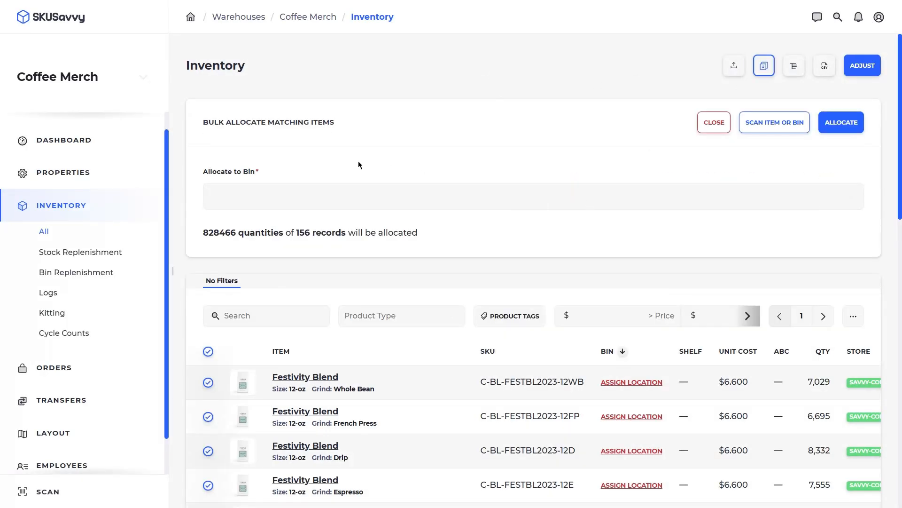
left_click(208, 352)
scroll(209, 352, "down", 4)
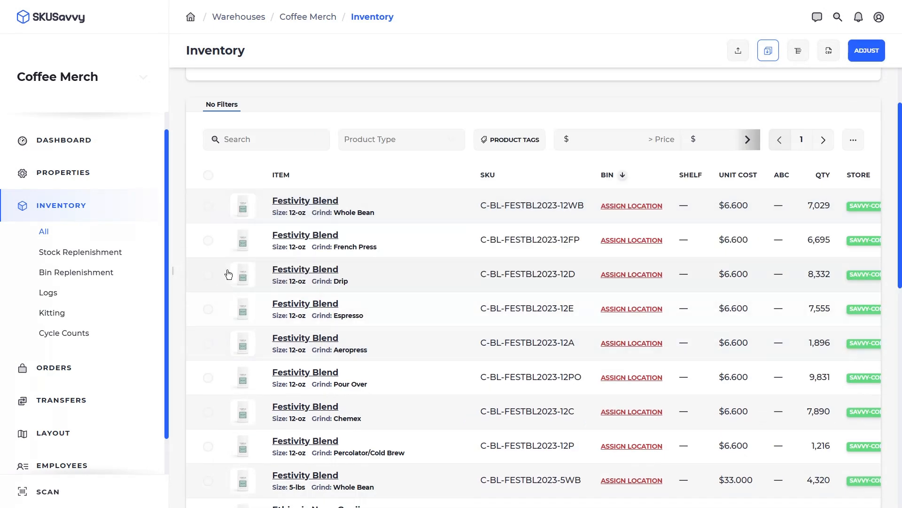
left_click(208, 205)
left_click(208, 240)
left_click(208, 275)
scroll(237, 258, "up", 4)
left_click(269, 193)
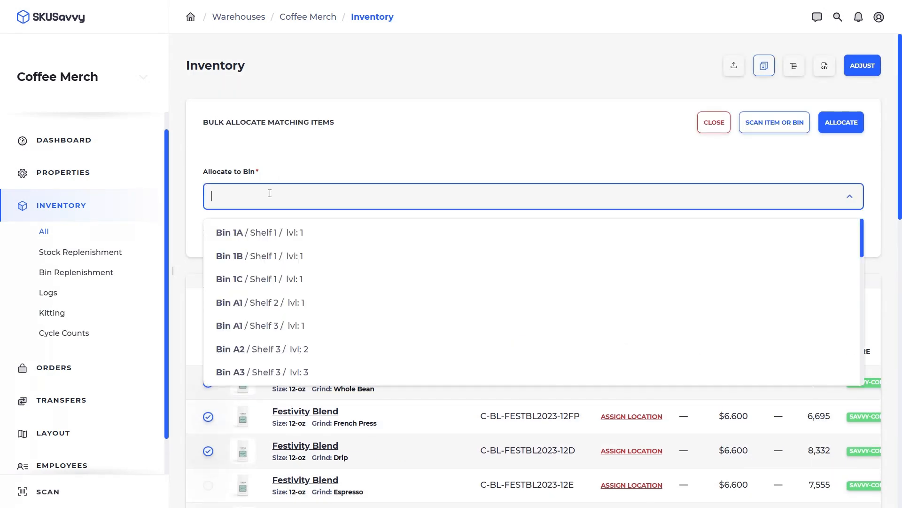
left_click(286, 235)
left_click(841, 122)
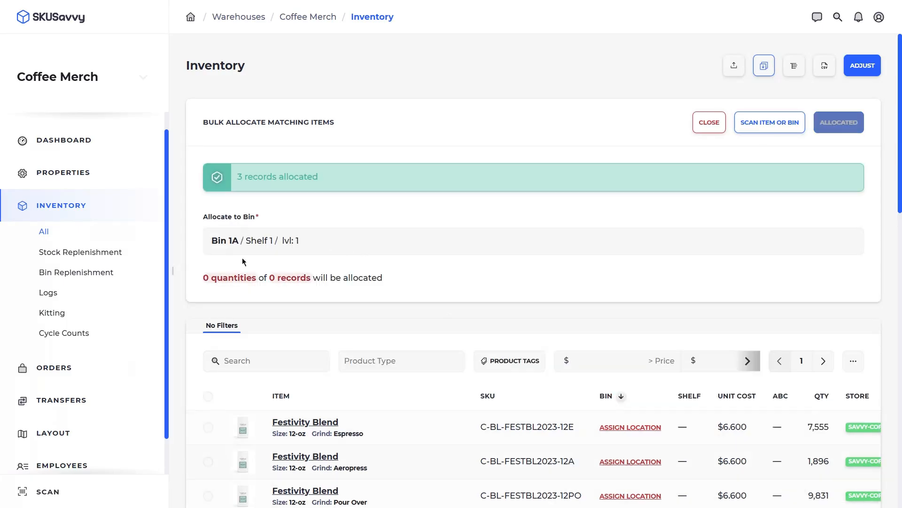
- Allocate the Espresso, Aeropress and Pour Over Festivity Blend to Bin 1B on Shelf 1
scroll(211, 337, "down", 4)
left_click(208, 192)
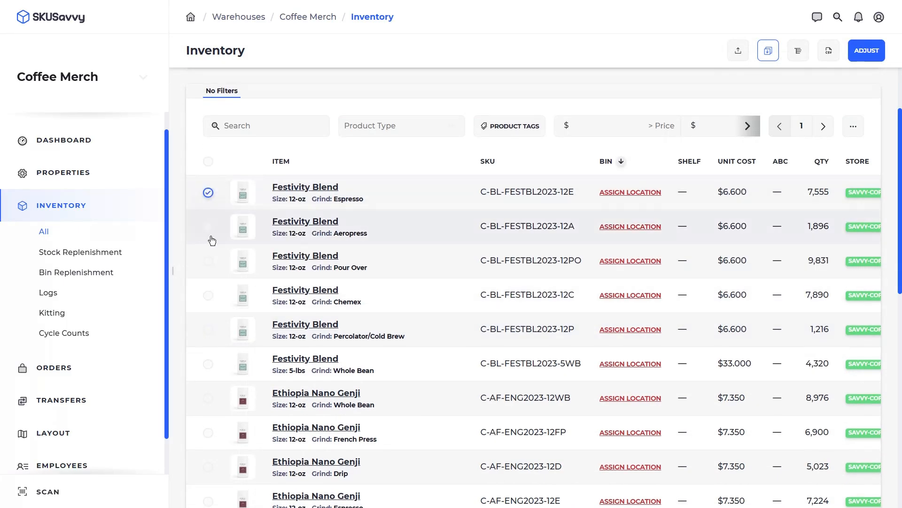
left_click(209, 227)
left_click(208, 261)
scroll(322, 152, "up", 3)
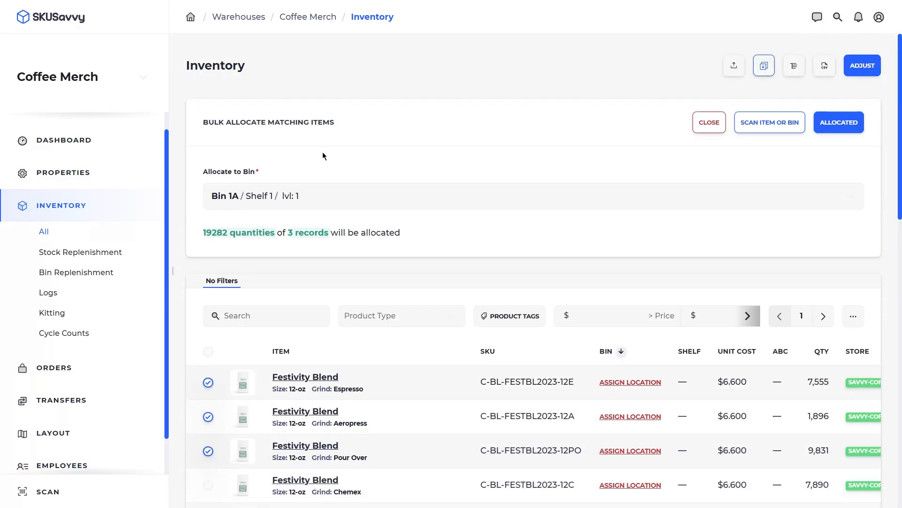
left_click(302, 195)
left_click(307, 258)
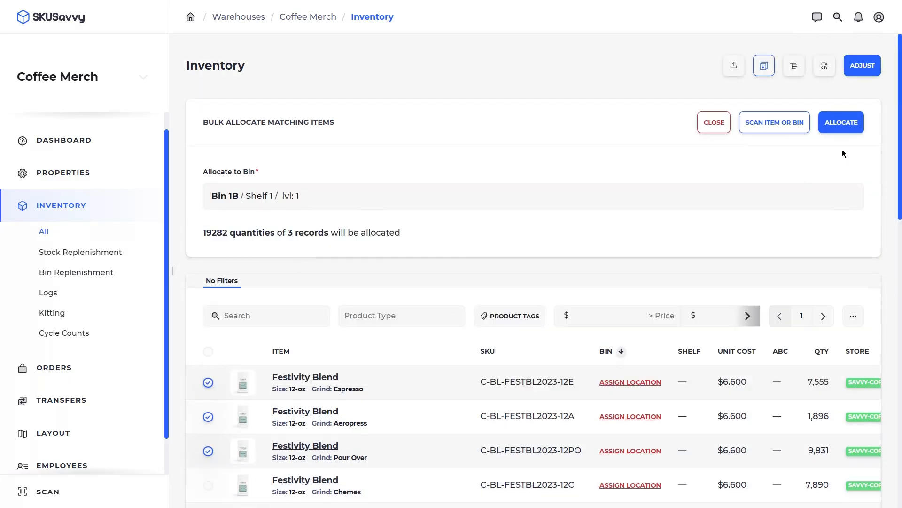
left_click(841, 123)
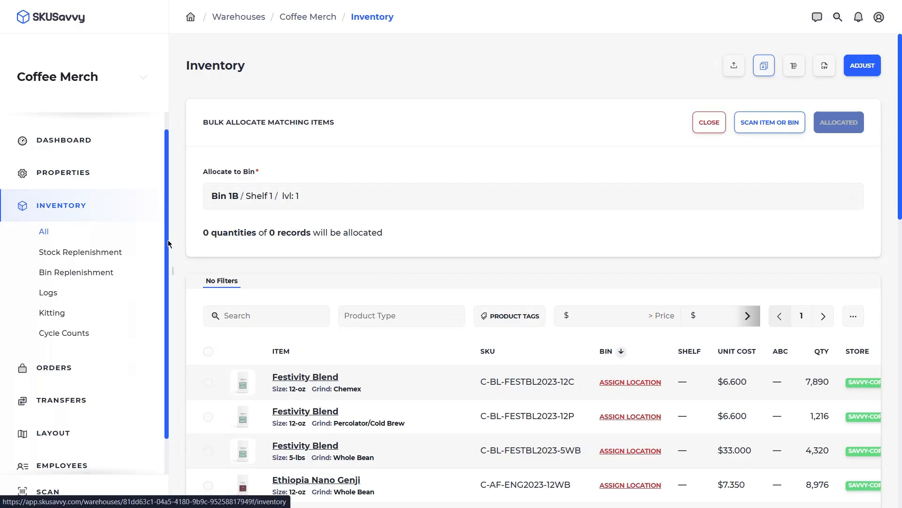
left_click(723, 123)
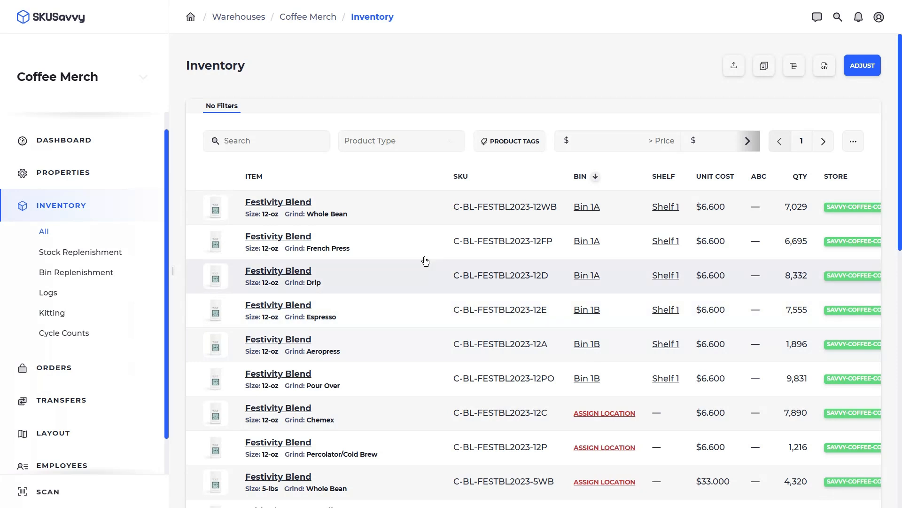
- Transfer 100 Whole Bean Festivity Blend units from Bin 1A to Bin A1 on Shelf 2
left_click(398, 214)
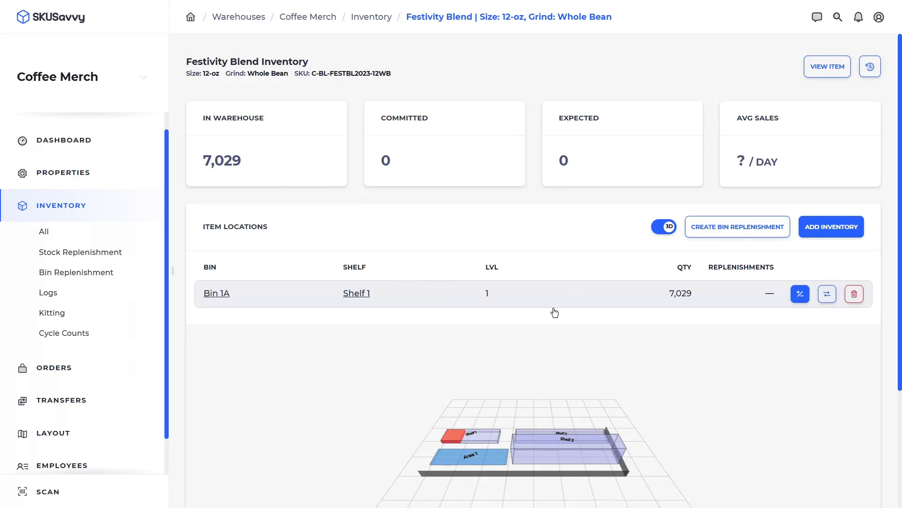
double_click(464, 446)
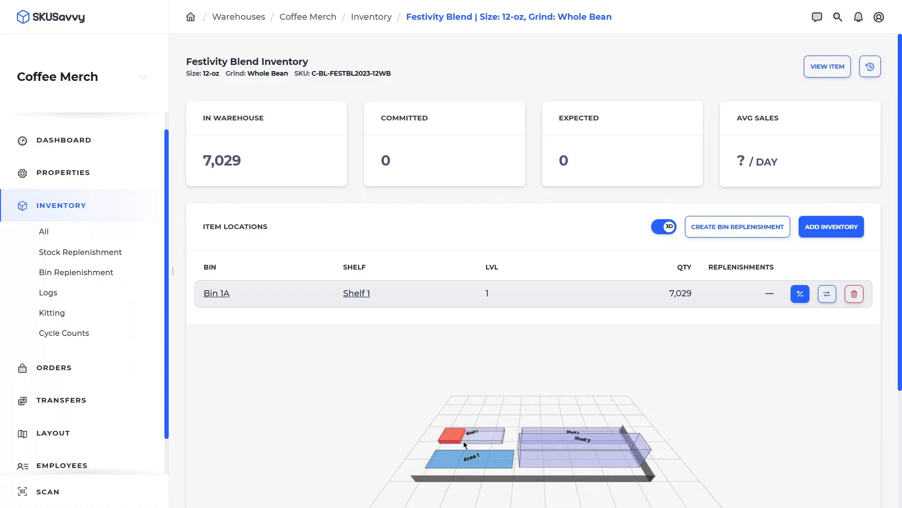
left_click(827, 294)
left_click(493, 287)
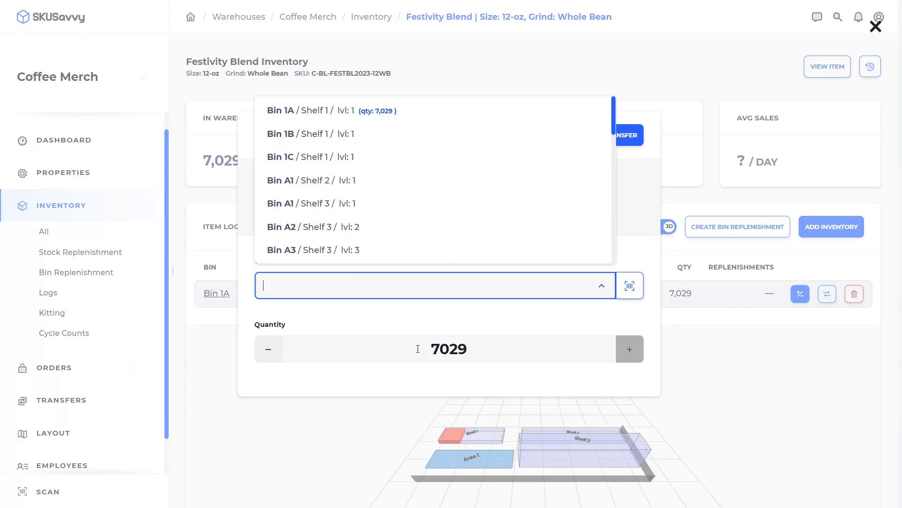
left_click_drag(418, 349, 485, 352)
type("100")
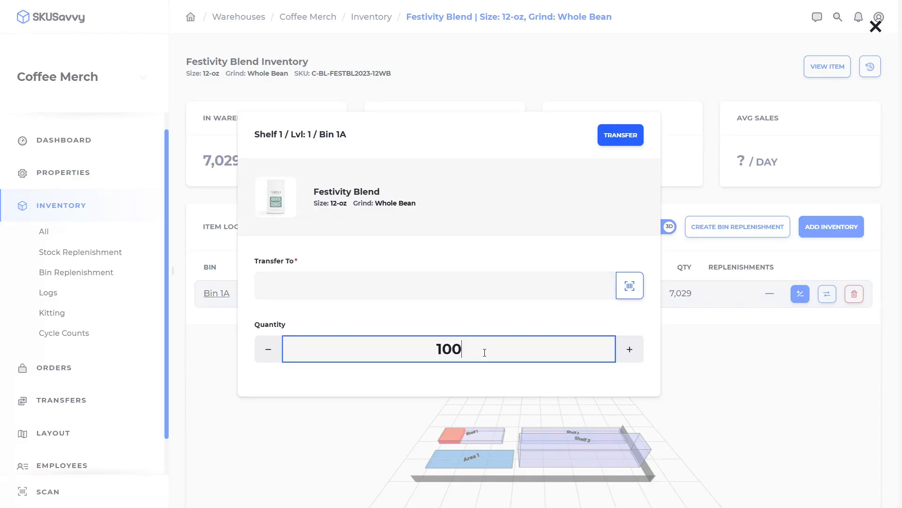
left_click(471, 282)
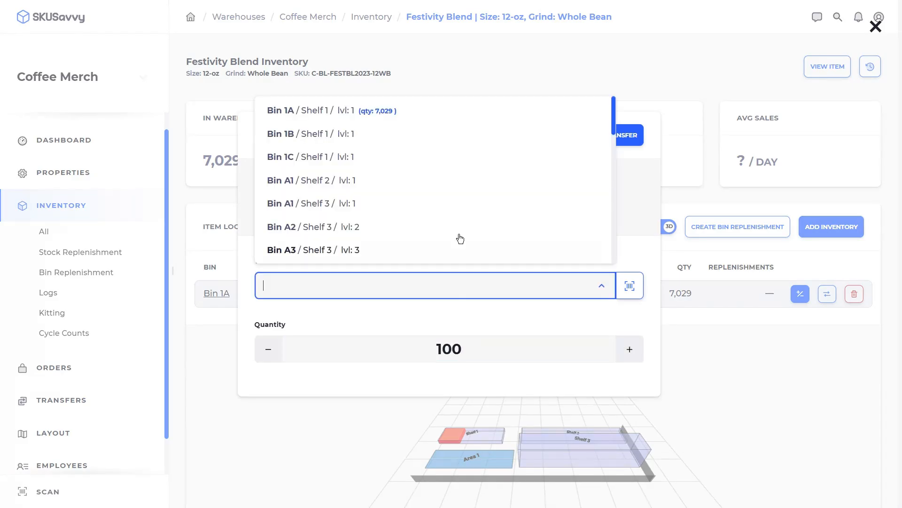
left_click(422, 188)
left_click(618, 140)
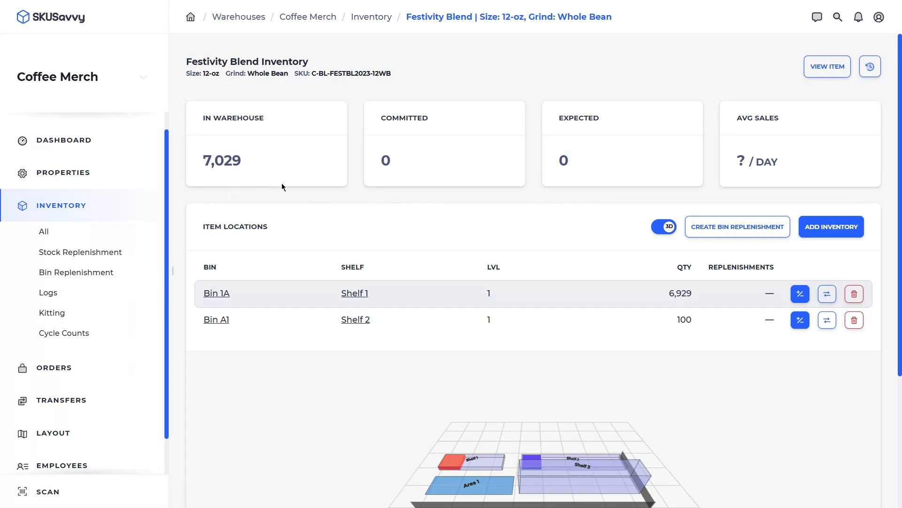
left_click(66, 379)
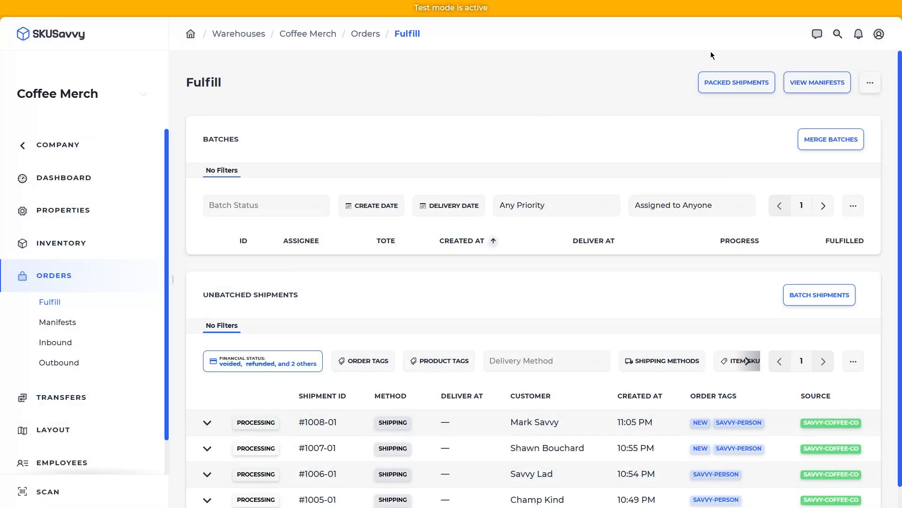
- Open outbound order #1008 and scroll down to its Shipments and Change History sections
left_click(879, 34)
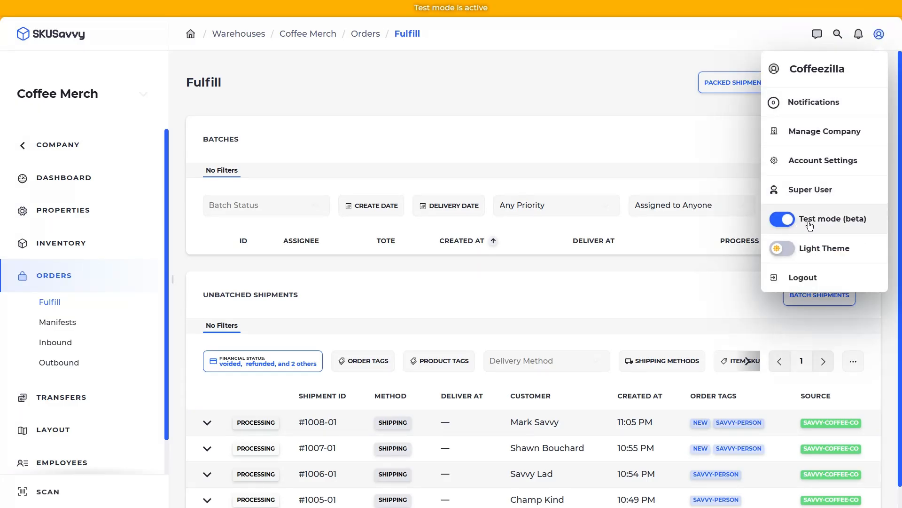
left_click(517, 129)
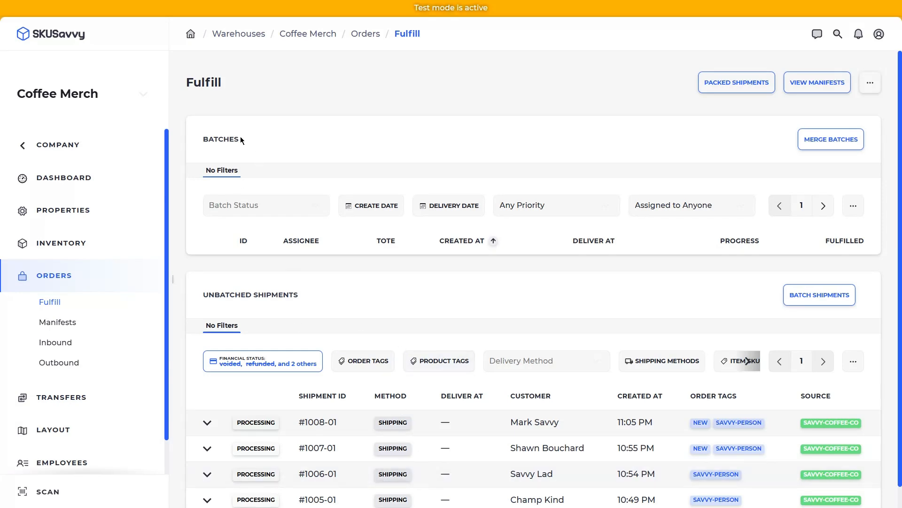
left_click(66, 363)
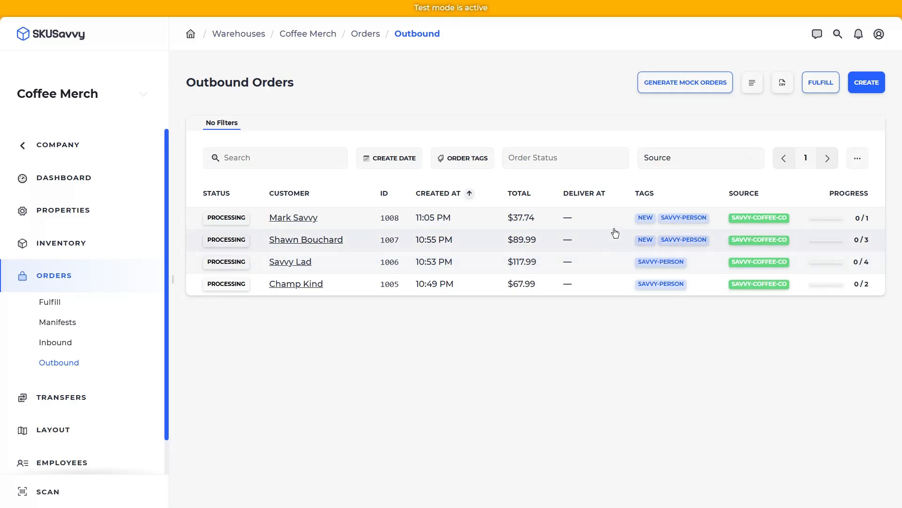
left_click(597, 219)
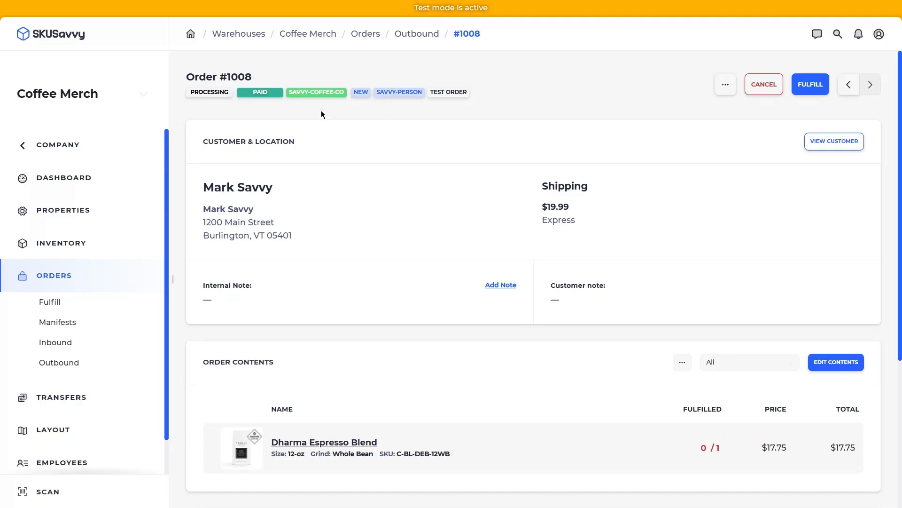
scroll(475, 284, "down", 5)
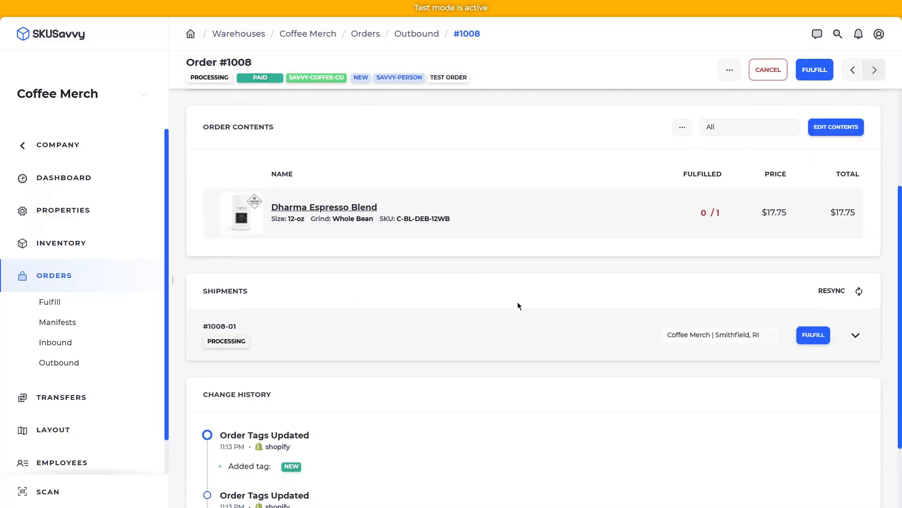
scroll(511, 308, "down", 2)
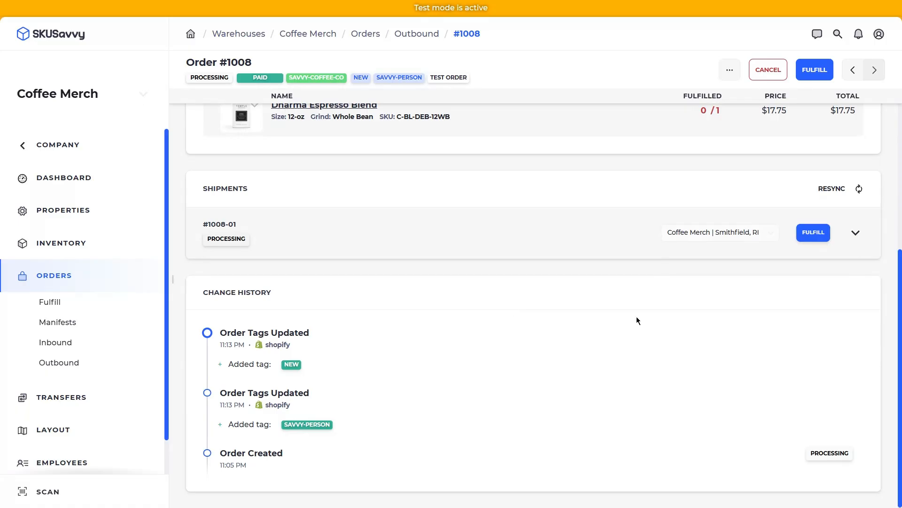
- Fulfill shipment #1008-01 with no batch, picking the Dharma Espresso Blend from Bin E5, then pack
left_click(814, 234)
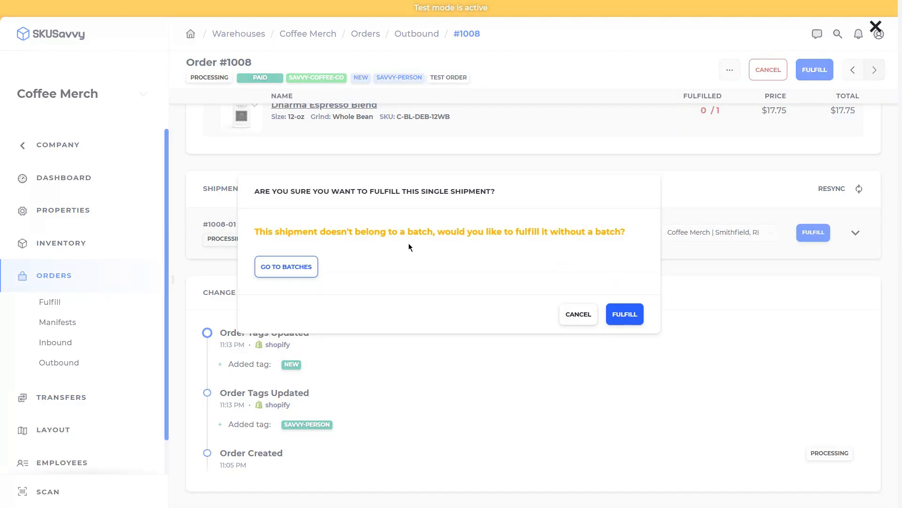
left_click(625, 314)
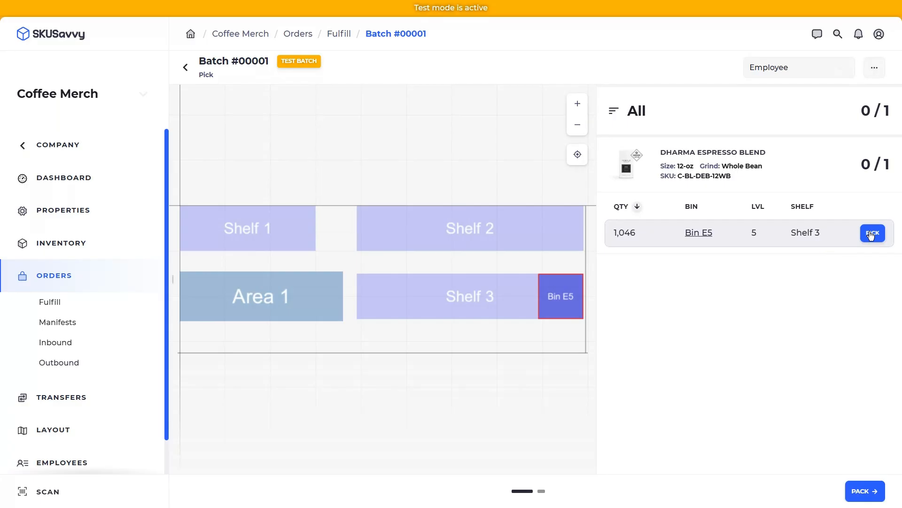
left_click(871, 233)
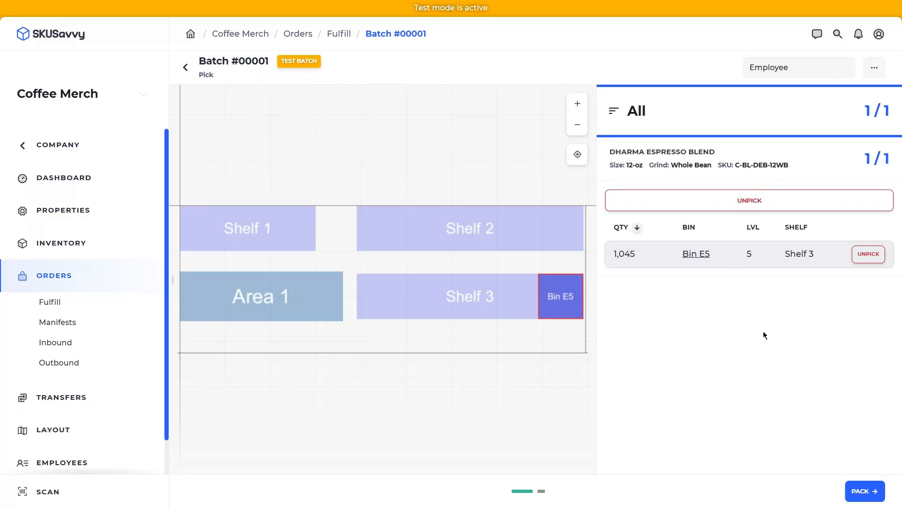
left_click(866, 492)
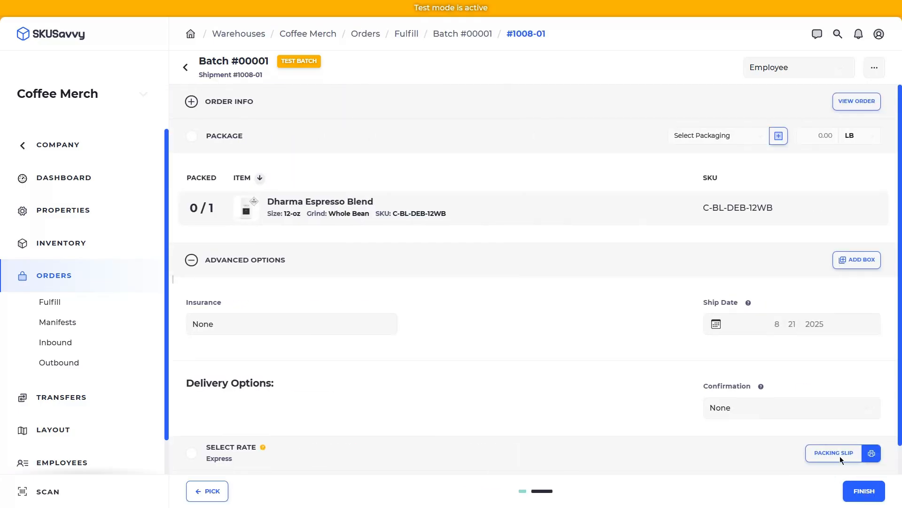
- Pack the Dharma Espresso Blend into a 0.85 lb Decal Flat package and show the order info
left_click(469, 215)
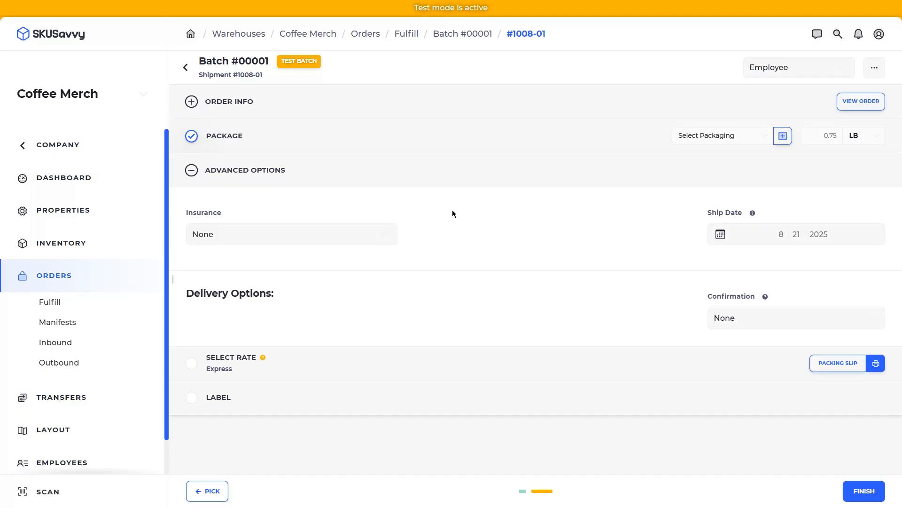
left_click(313, 166)
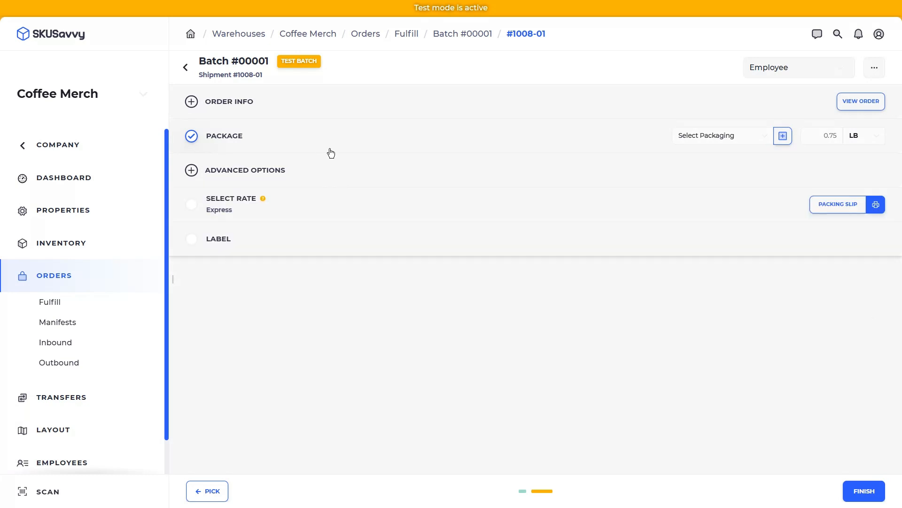
left_click(329, 150)
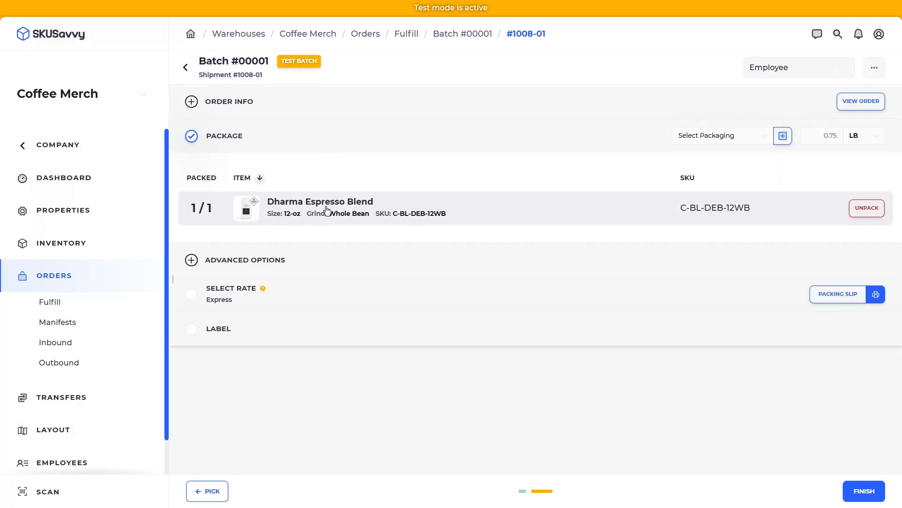
left_click(718, 134)
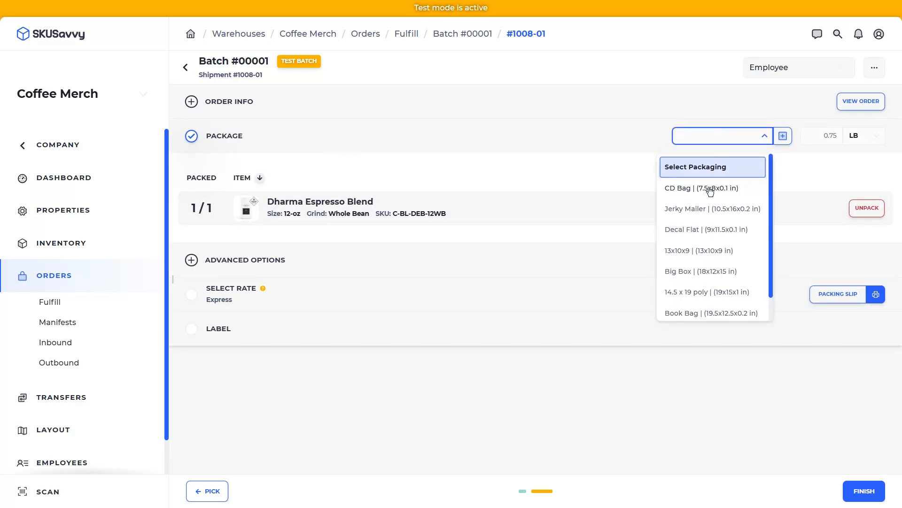
left_click(722, 233)
left_click(292, 104)
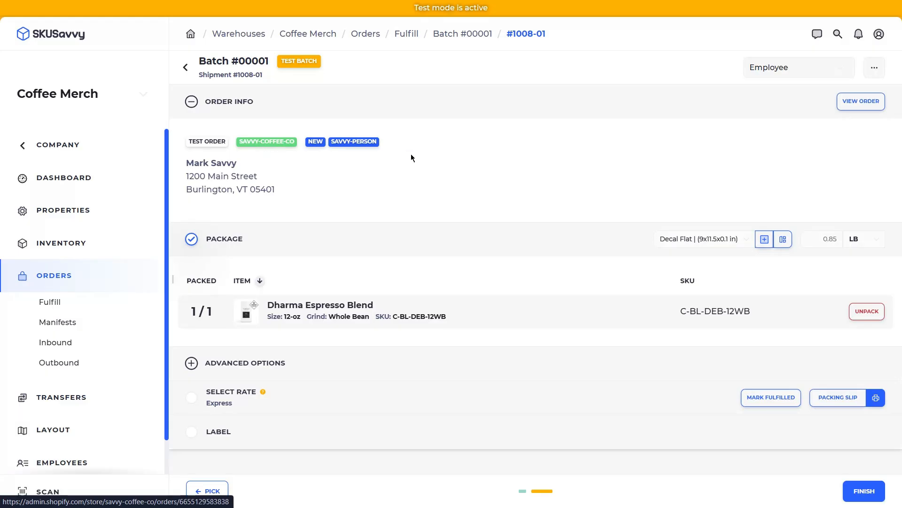
- Review the full details of order #1008, then visit the warehouse Properties page
left_click(857, 101)
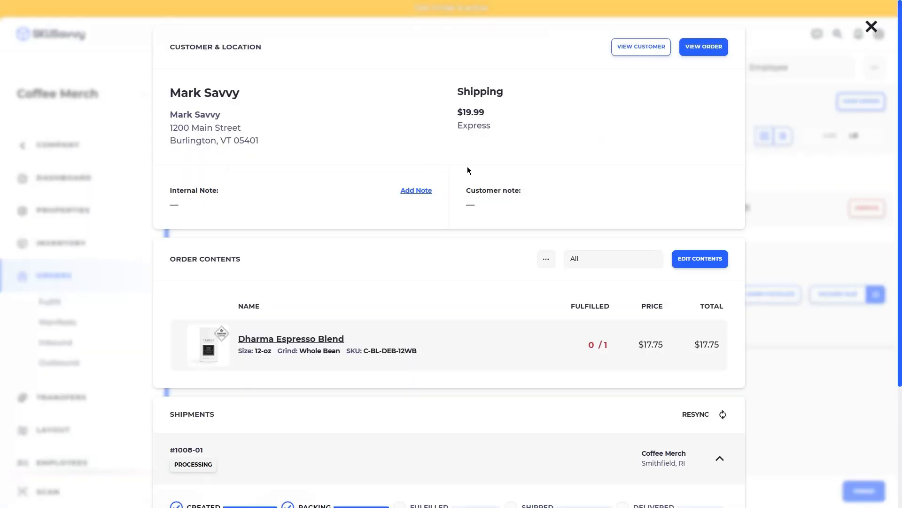
scroll(506, 225, "down", 1)
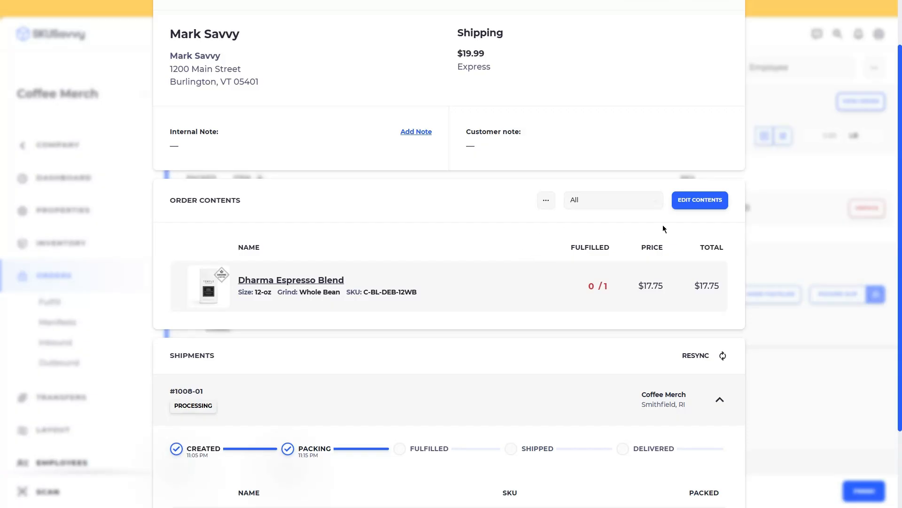
left_click(815, 200)
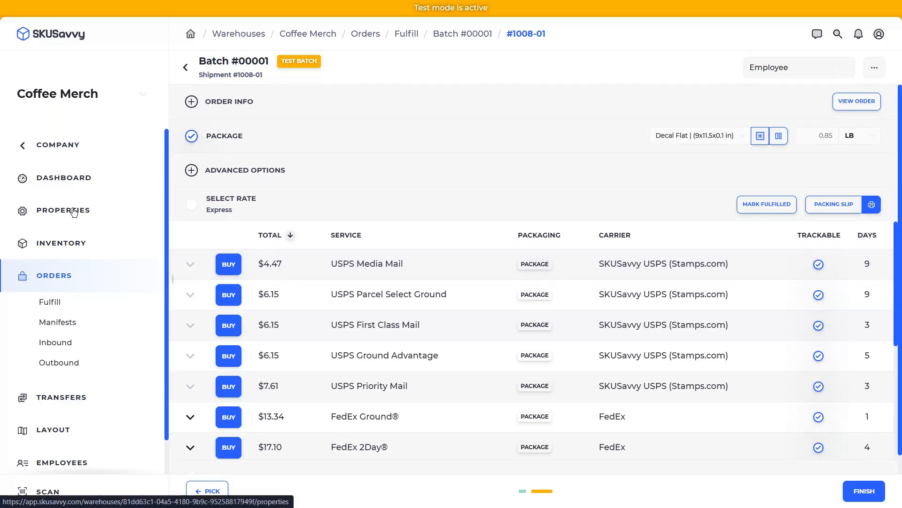
left_click(46, 213)
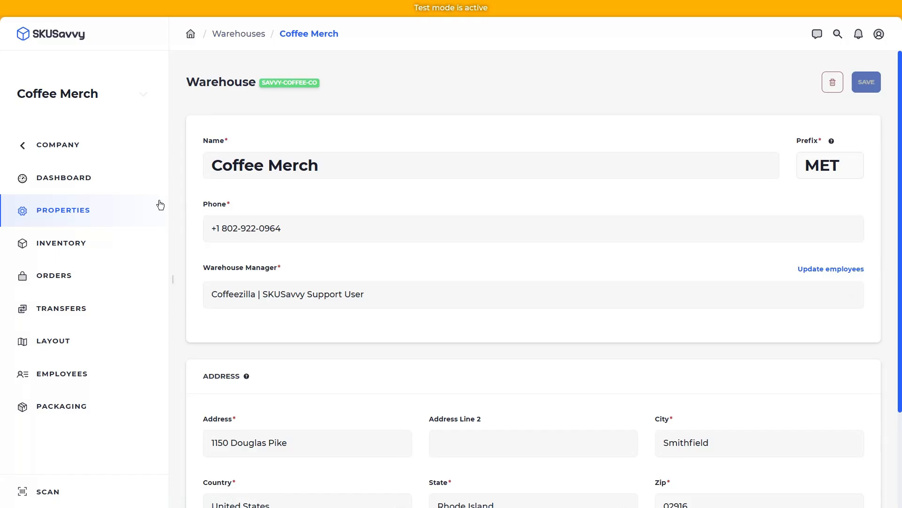
- Open batch #00001 in packing mode and bring up its Batch Settings
left_click(77, 279)
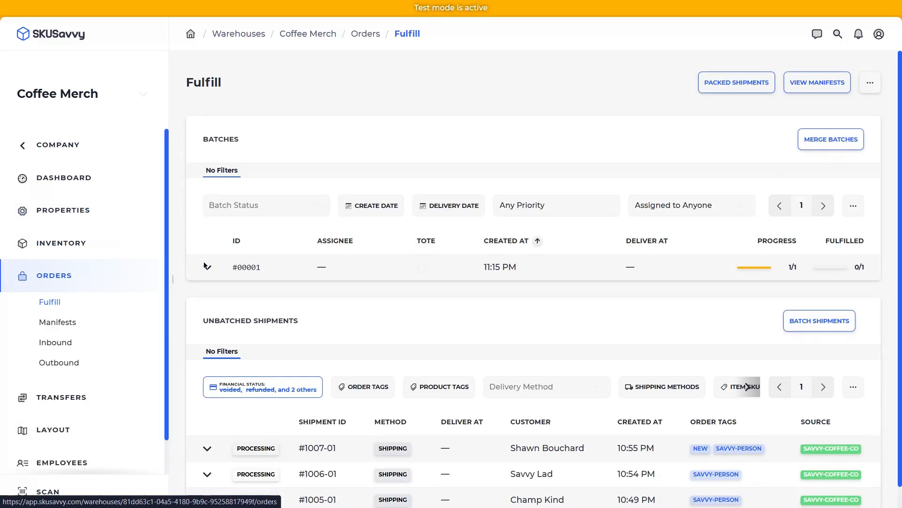
left_click(392, 264)
left_click(864, 490)
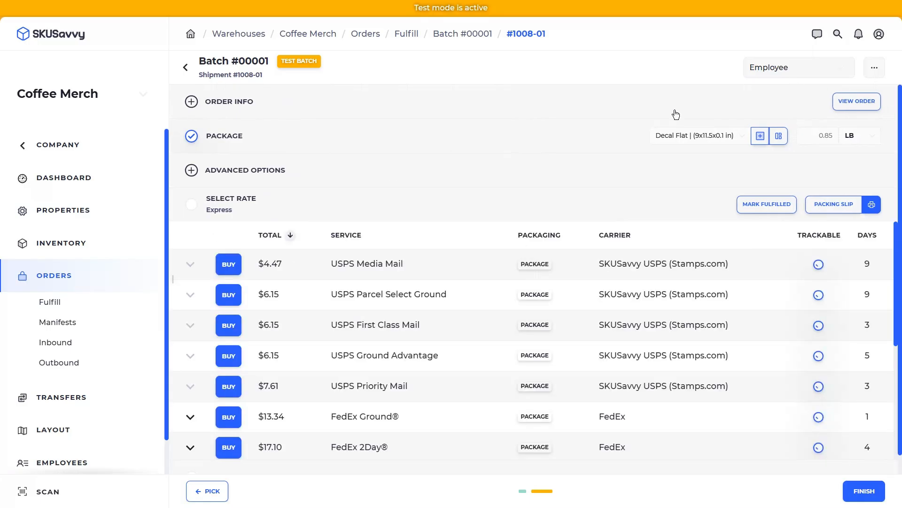
left_click(874, 67)
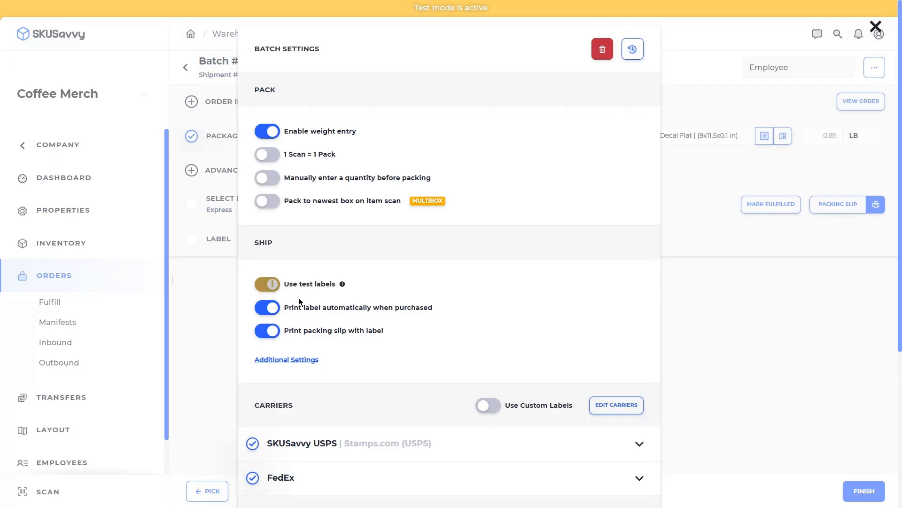
scroll(365, 329, "down", 3)
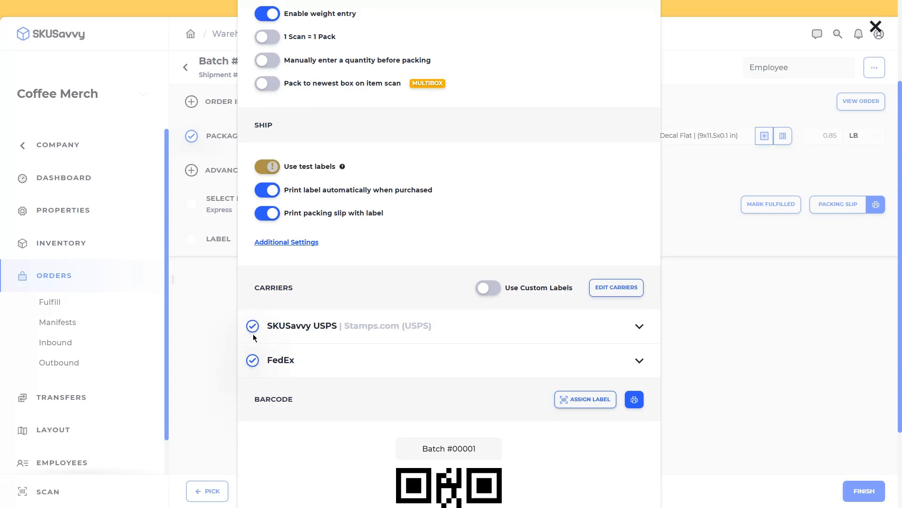
left_click(664, 210)
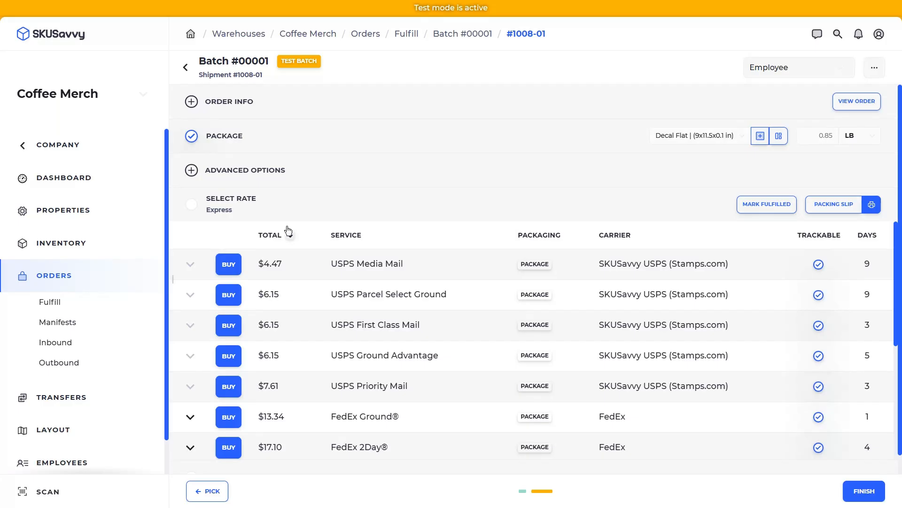
- Start batching the unbatched shipments, leaving the shipment limit unchanged
left_click(72, 306)
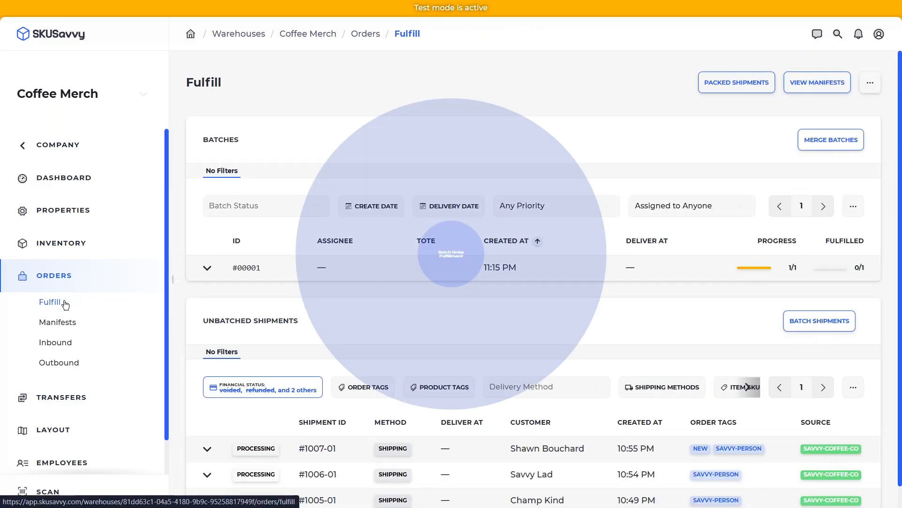
scroll(346, 336, "down", 1)
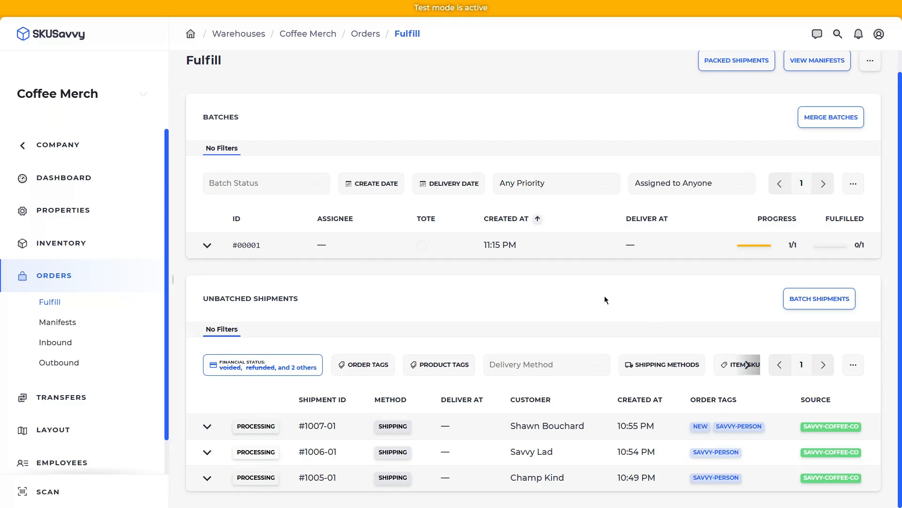
left_click(813, 306)
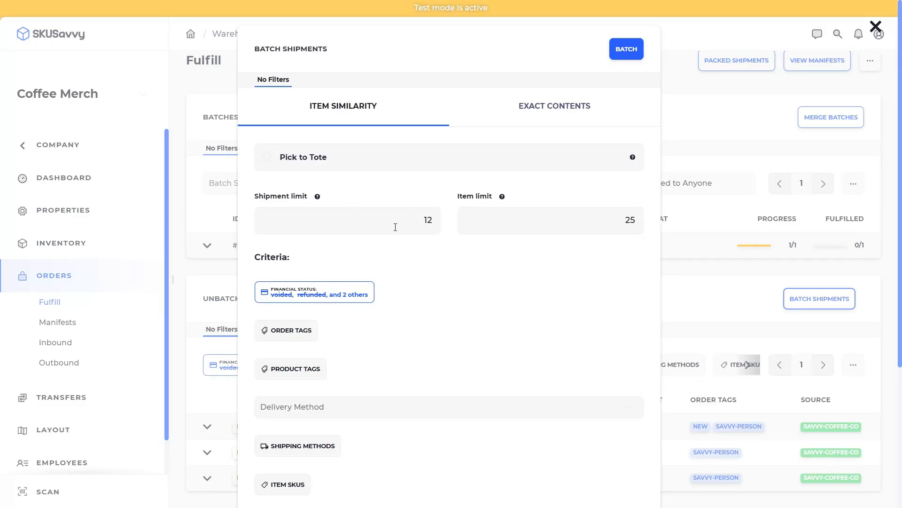
left_click_drag(394, 223, 427, 228)
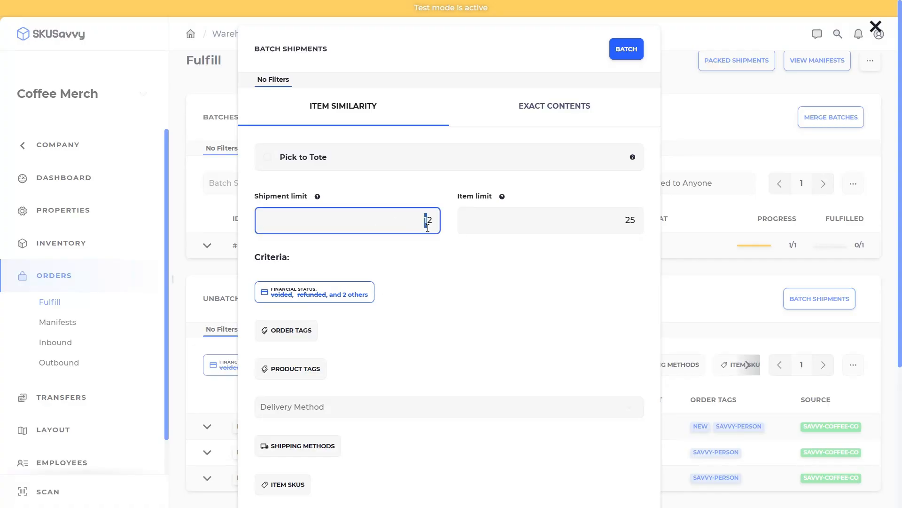
left_click(542, 258)
- Leave the order tag and delivery method filters as they are and create batch #00002
scroll(353, 235, "down", 4)
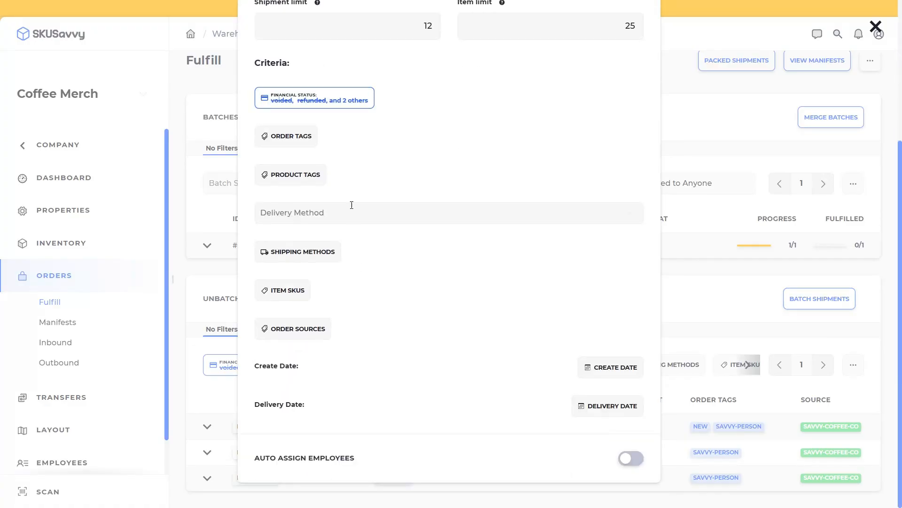
left_click(290, 140)
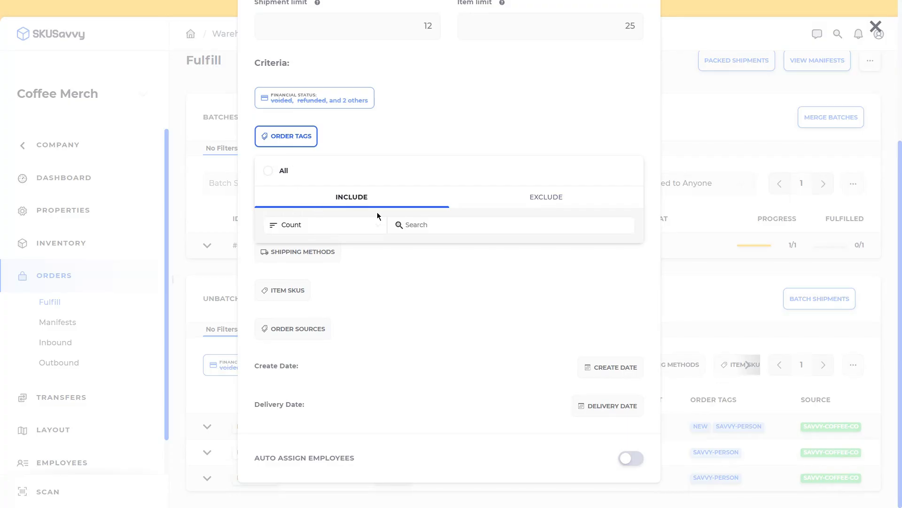
left_click(491, 199)
left_click(357, 199)
left_click(411, 147)
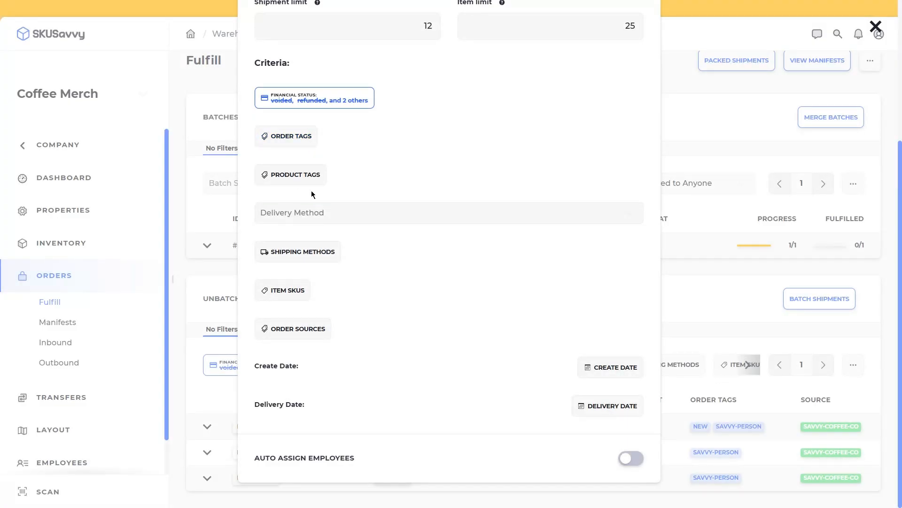
left_click(295, 219)
left_click(394, 174)
scroll(395, 179, "up", 3)
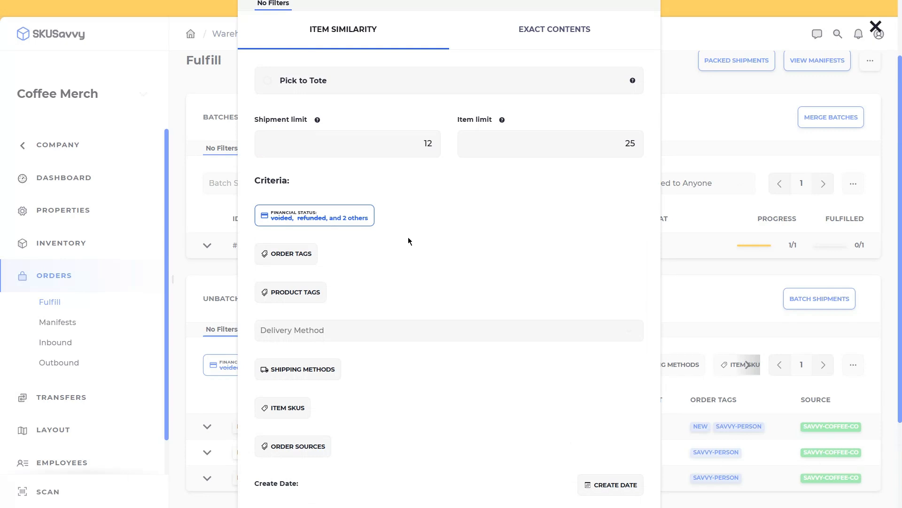
scroll(428, 244, "up", 2)
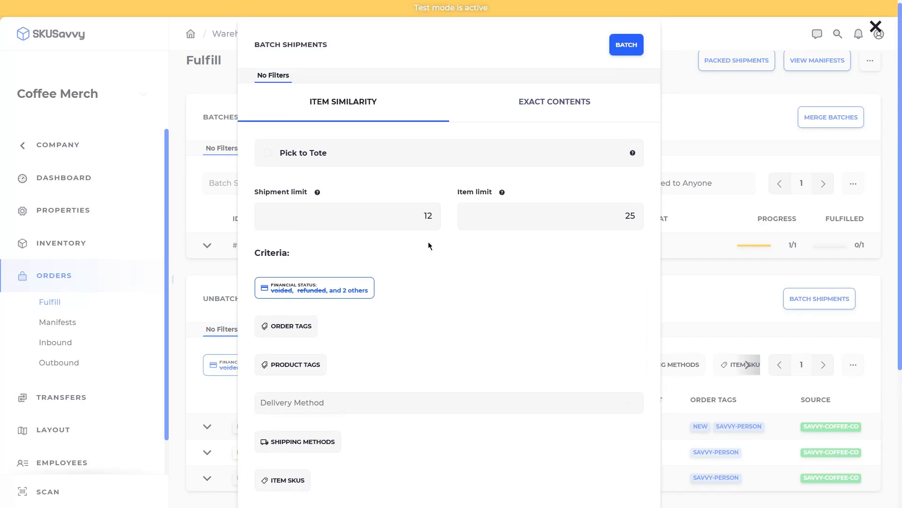
scroll(423, 248, "down", 4)
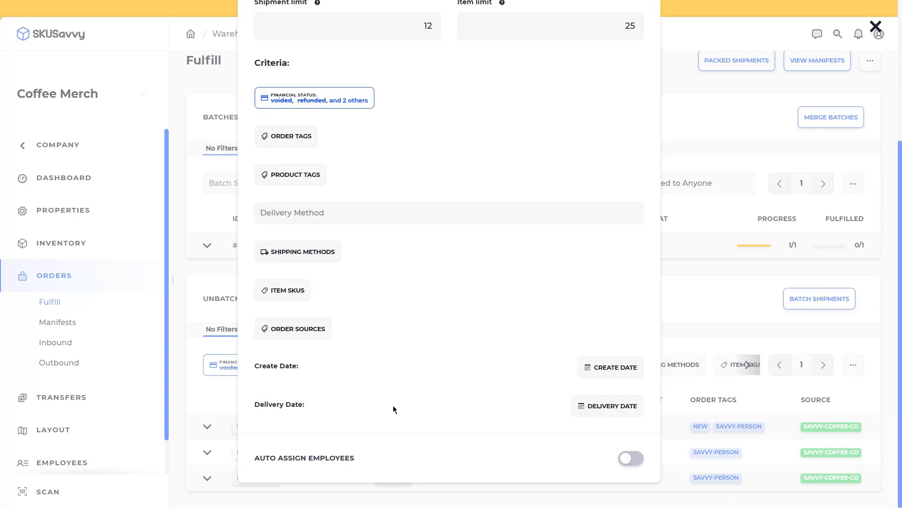
scroll(375, 373, "up", 5)
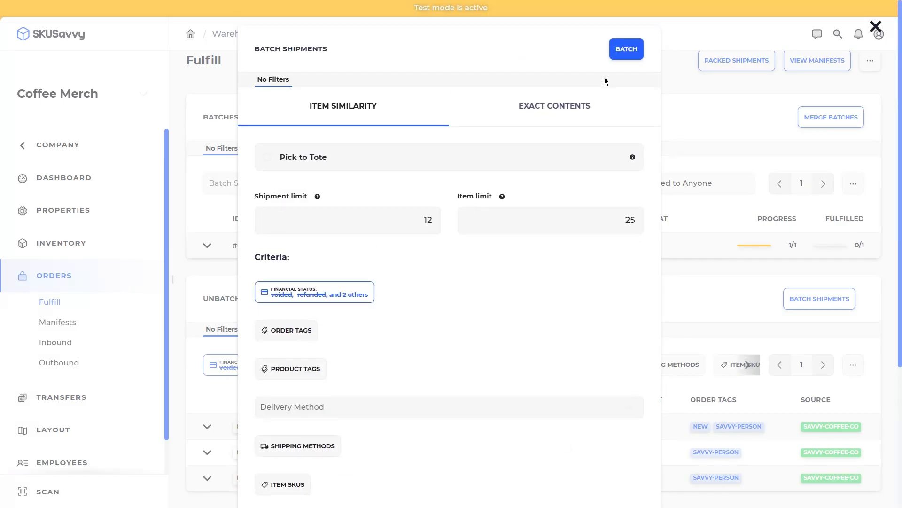
left_click(627, 51)
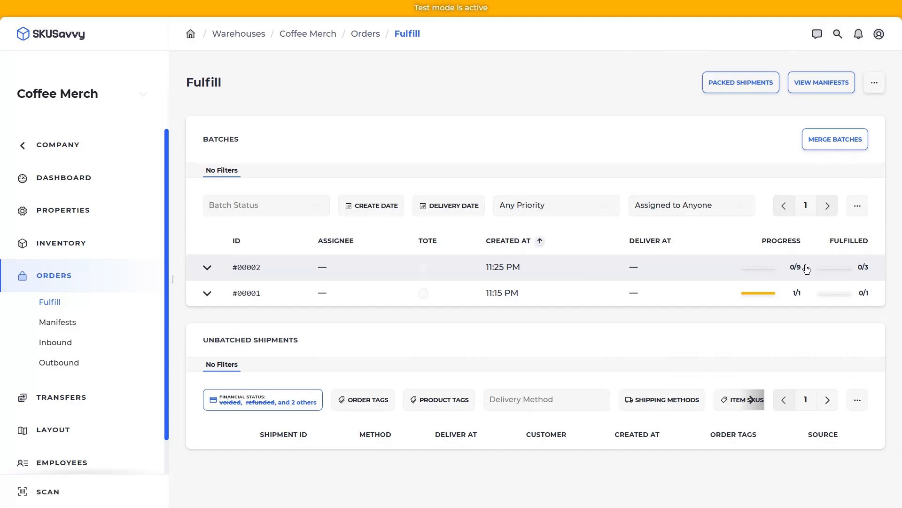
- Open batch #00002 and pick two Peru Lucmabamba bags from Bin C2 plus the Kenya Muchoki bag
left_click(574, 267)
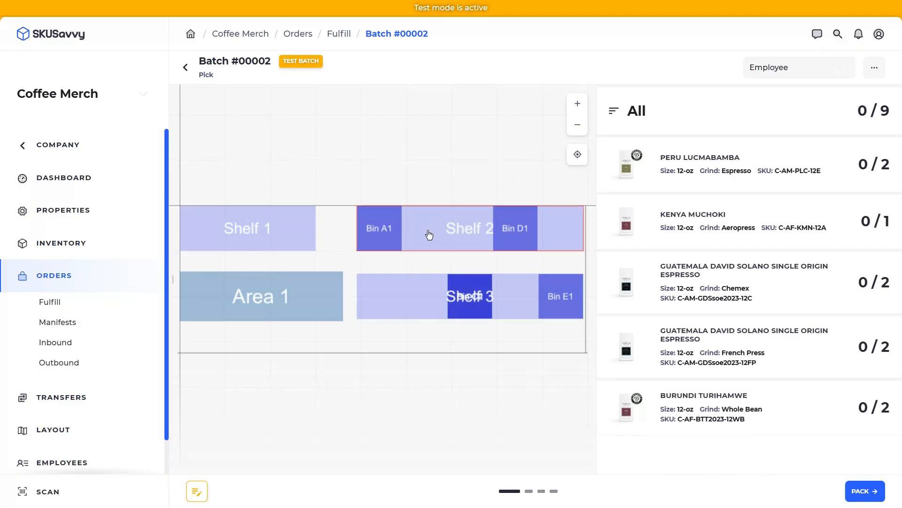
left_click(812, 173)
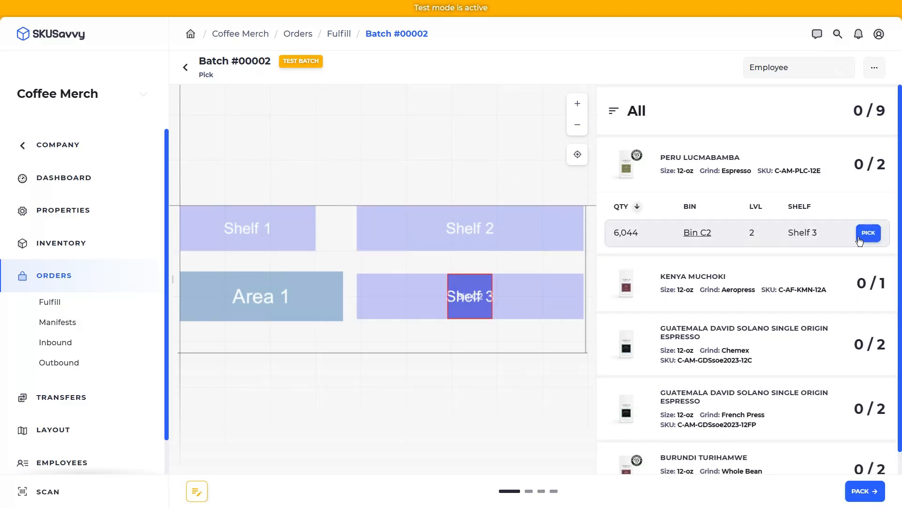
left_click(864, 234)
left_click(626, 169)
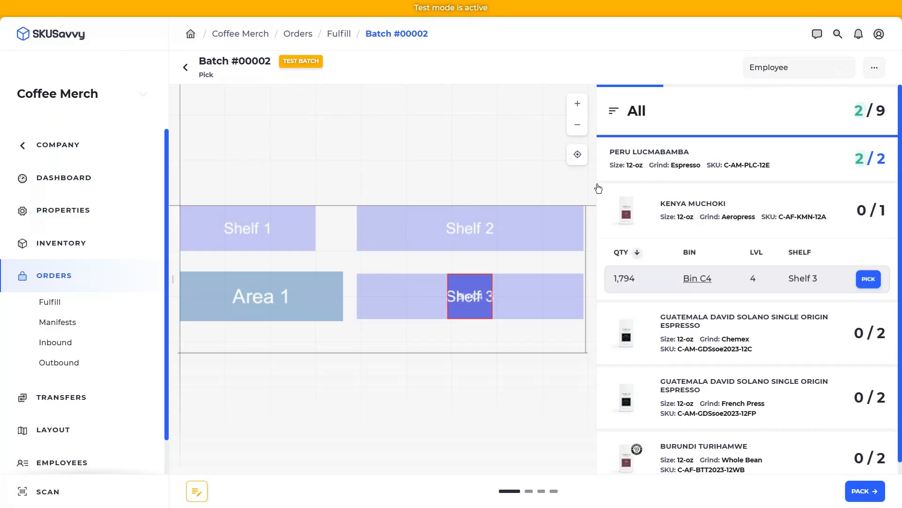
left_click(866, 278)
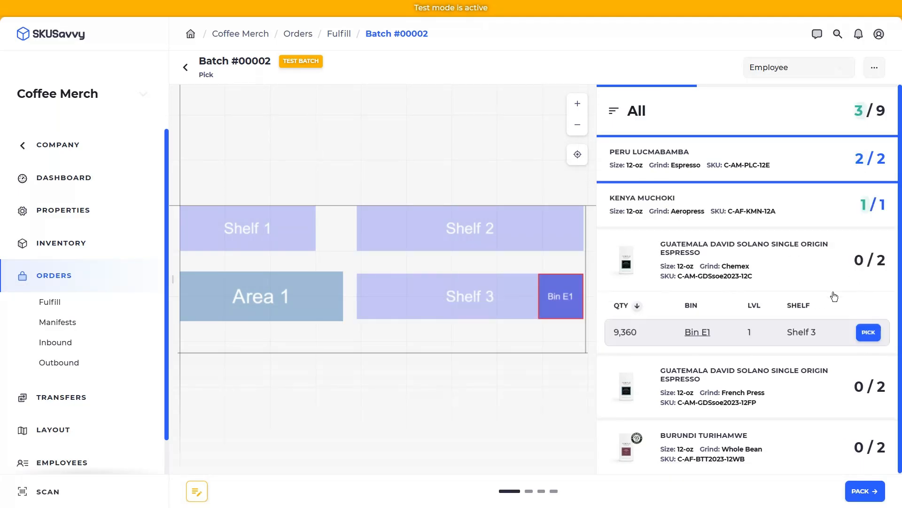
- Pick the Chemex espresso from E1, French Press espresso from D1 and Burundi Turihamwe from A1, then pack
left_click(867, 332)
left_click(630, 167)
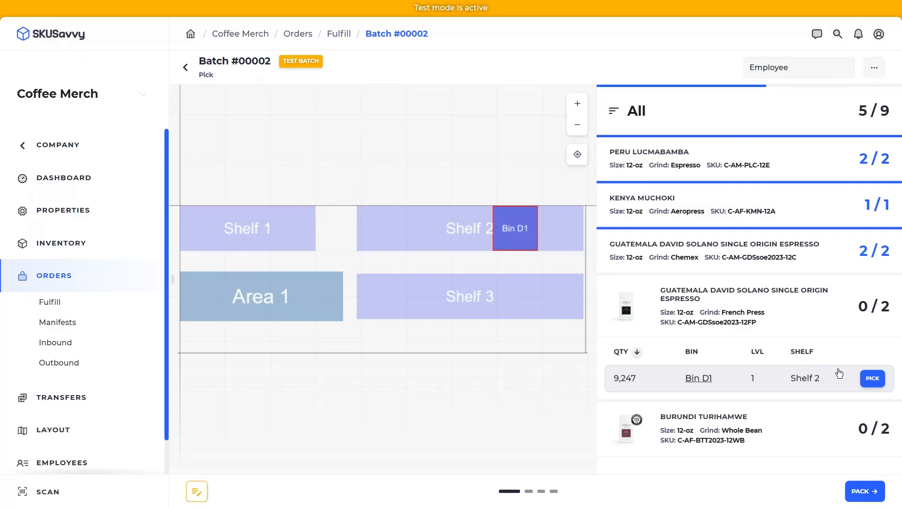
left_click(872, 377)
left_click(632, 168)
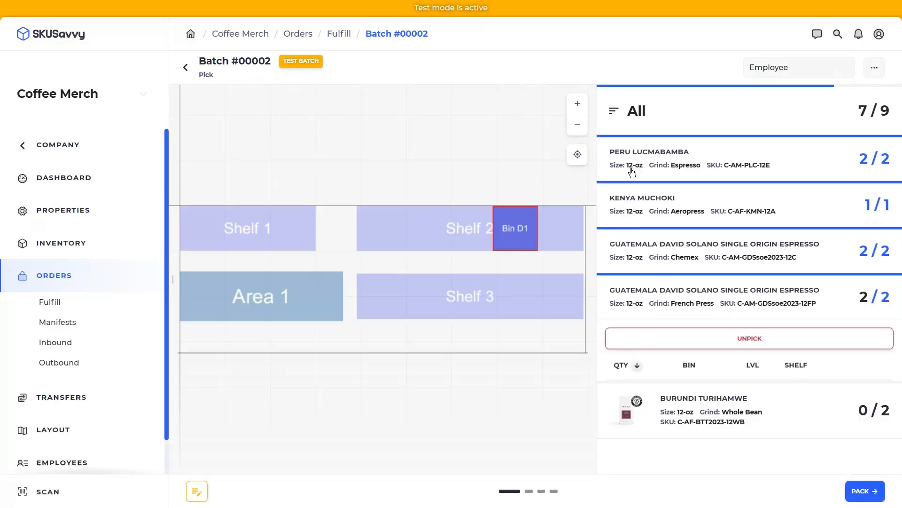
left_click(873, 417)
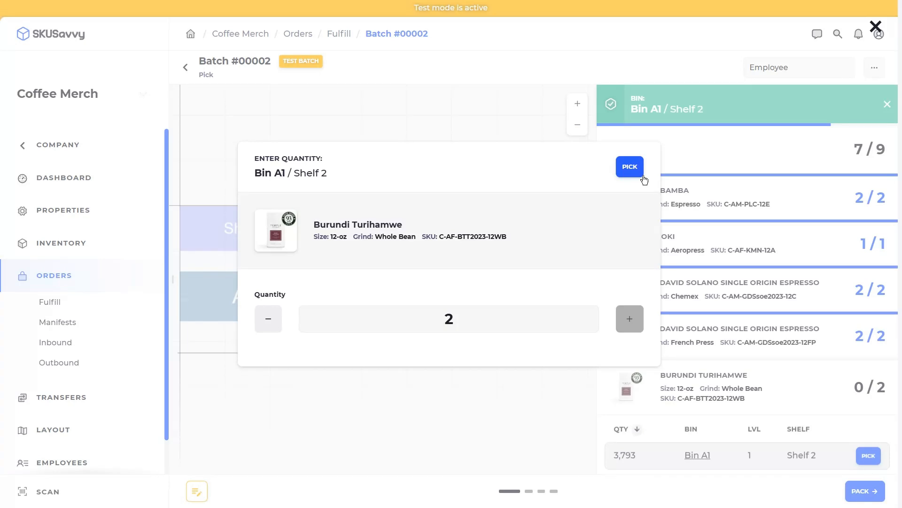
left_click(635, 170)
left_click(874, 491)
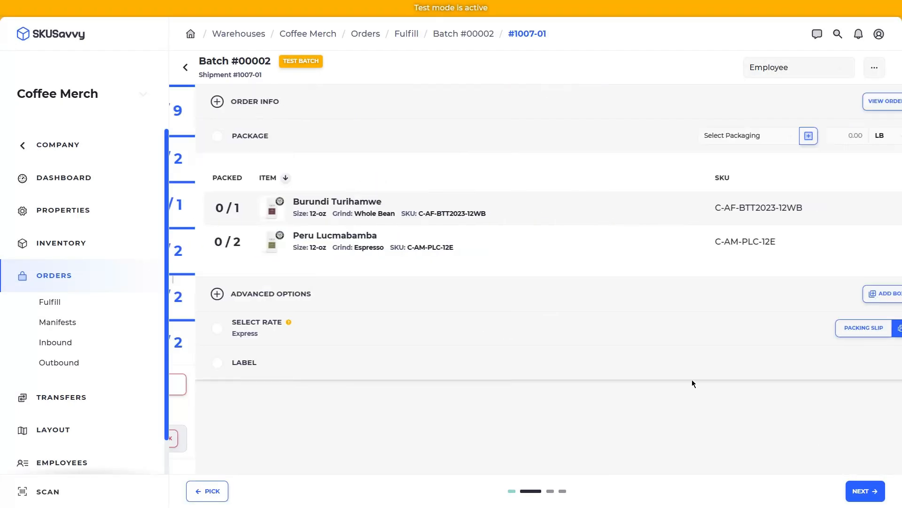
- Pack the Burundi Turihamwe and Peru Lucmabamba bags in a Decal Flat and buy the USPS Media Mail label
left_click(433, 213)
left_click(442, 248)
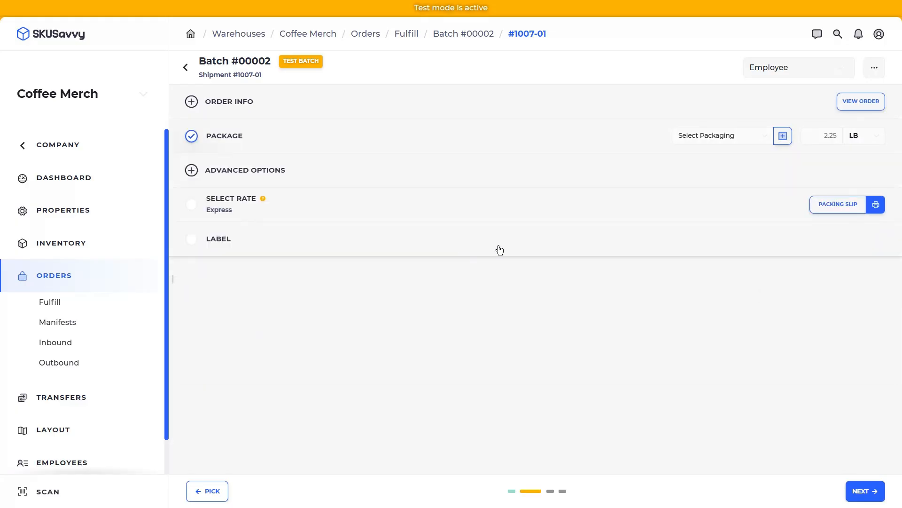
left_click(724, 136)
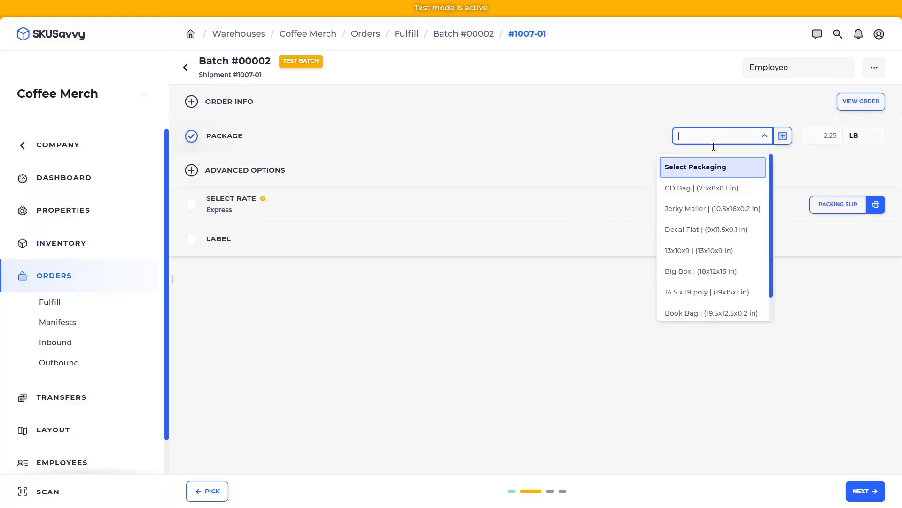
left_click(708, 231)
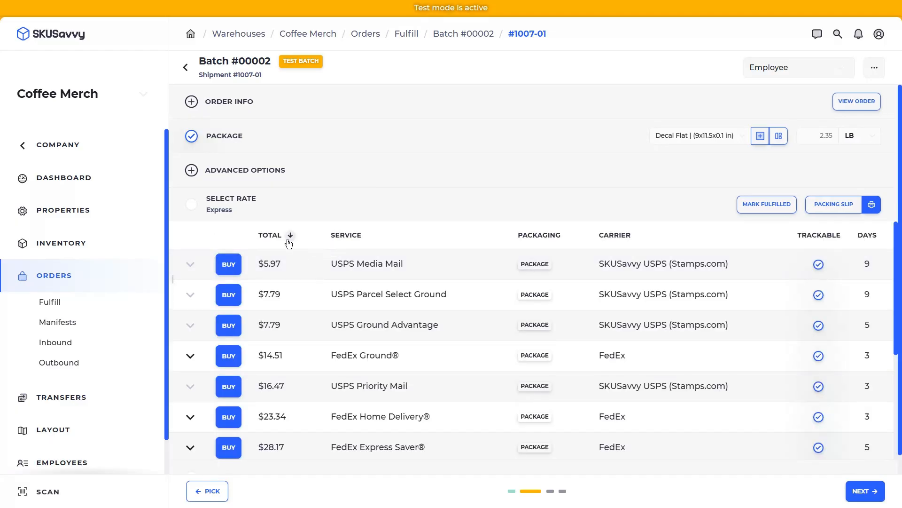
left_click(230, 266)
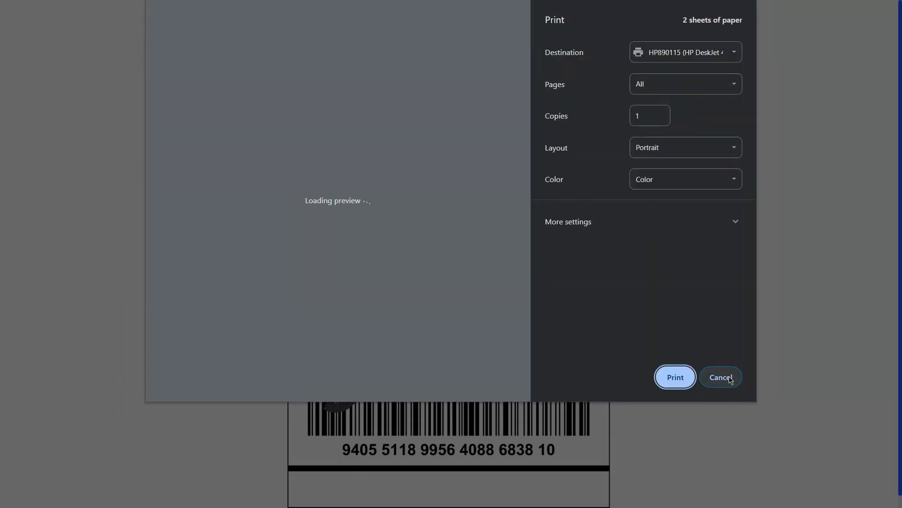
- Dismiss label printing and preview the packing slip with the 4x6 template
left_click(721, 377)
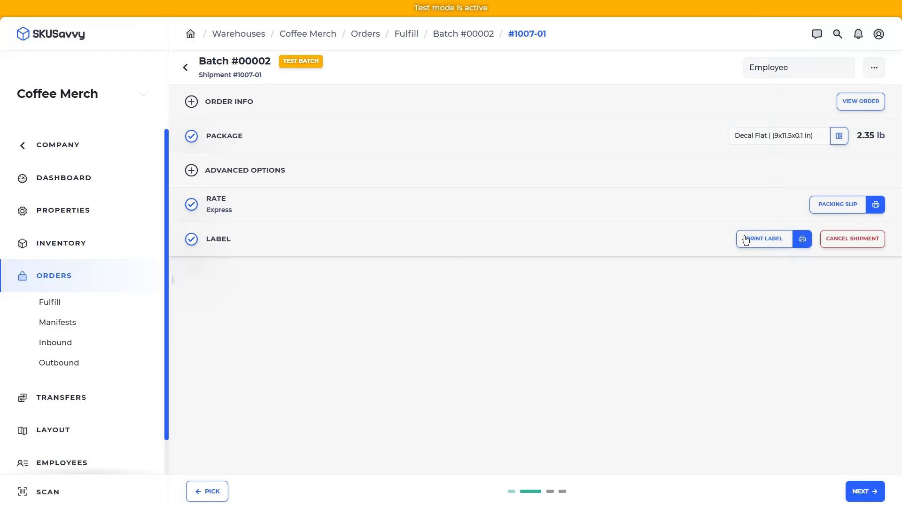
left_click(781, 238)
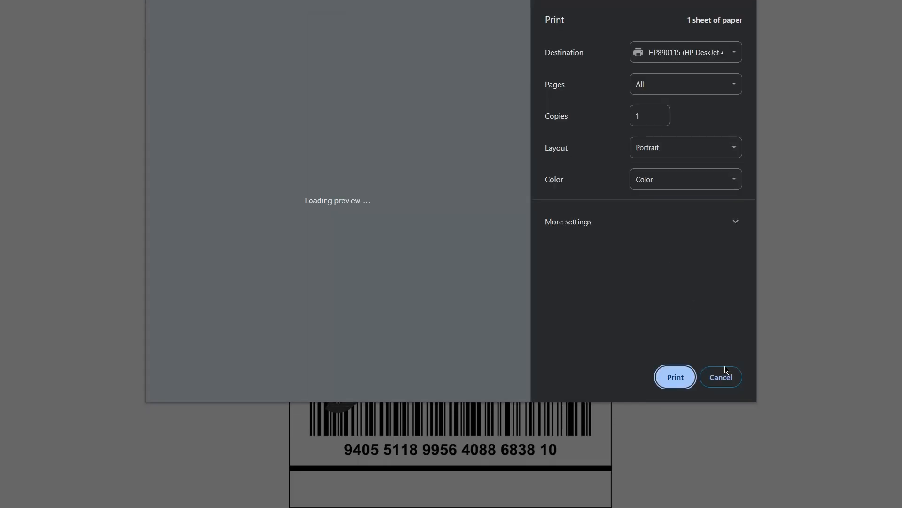
left_click(721, 377)
left_click(840, 204)
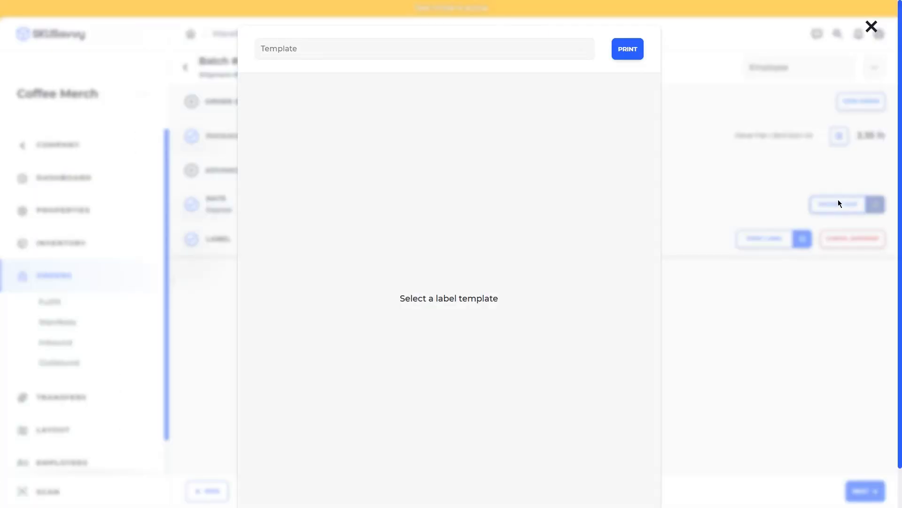
left_click(383, 47)
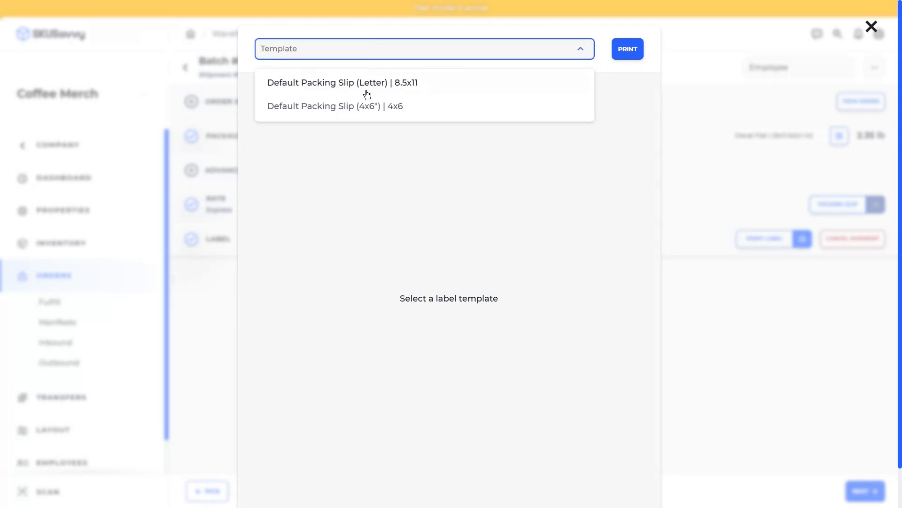
left_click(376, 106)
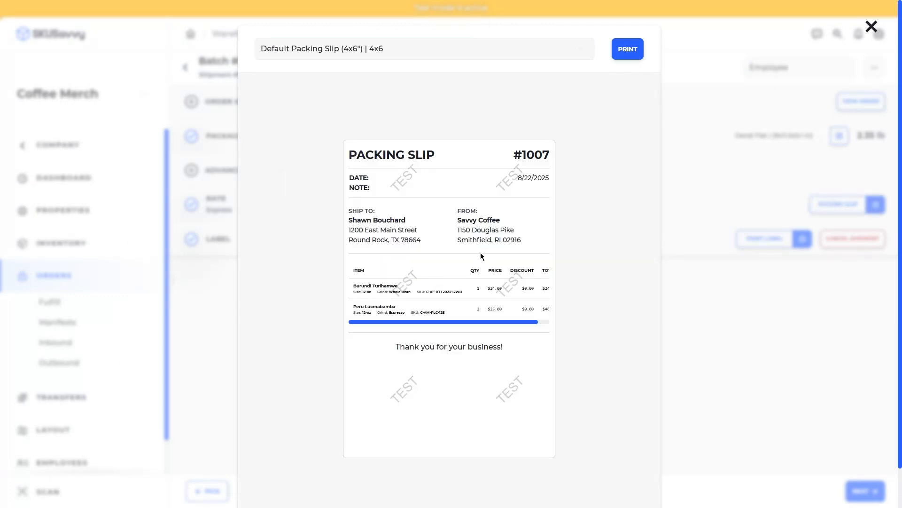
left_click(682, 175)
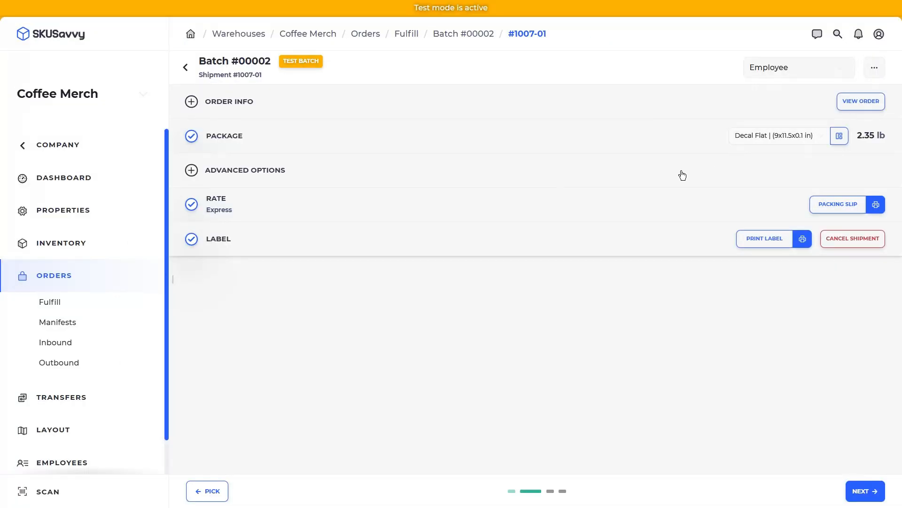
- Check the batch settings, then advance to shipment #1006-01
left_click(874, 67)
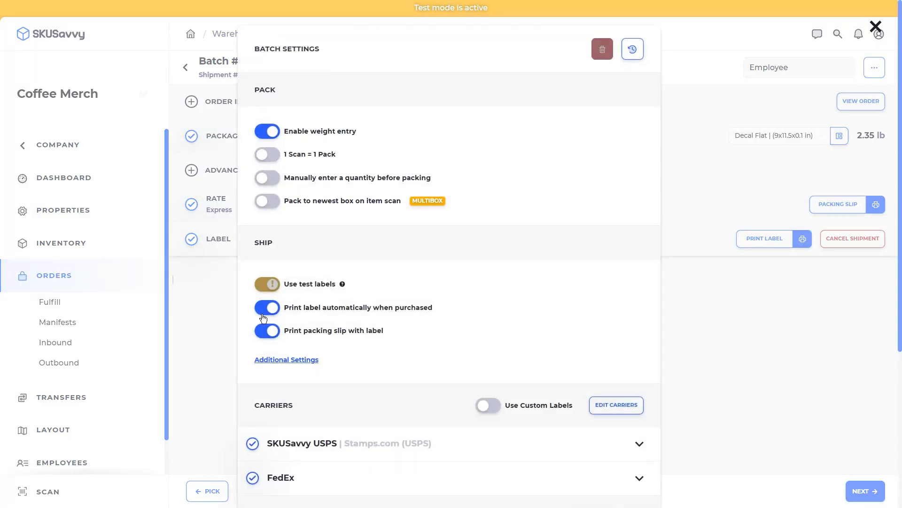
left_click(734, 282)
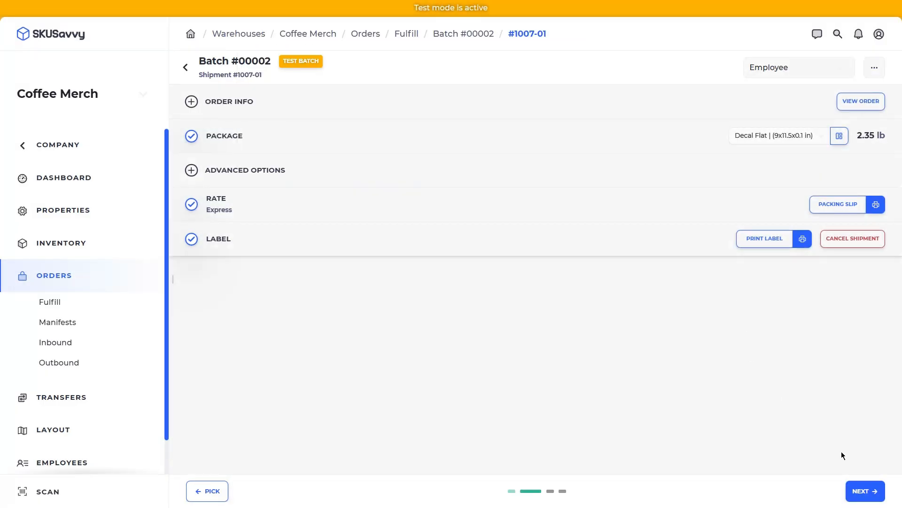
left_click(864, 490)
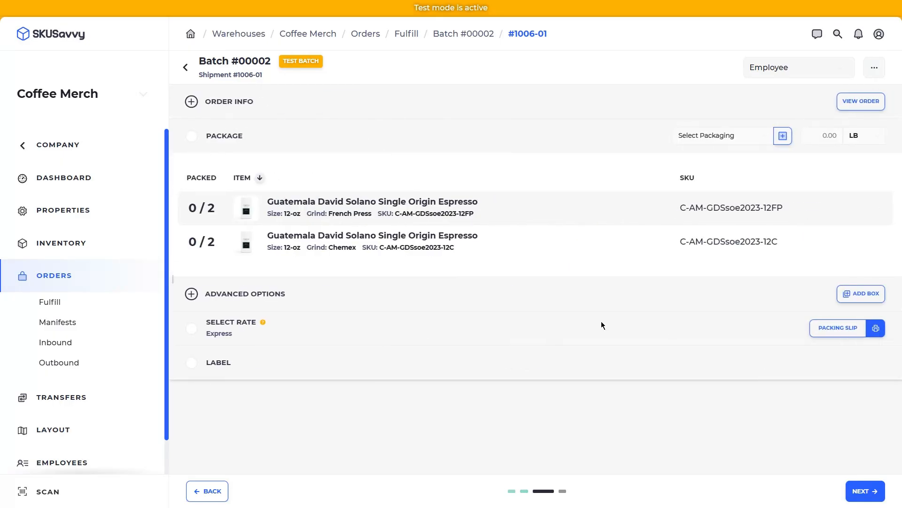
- Pack both espresso items in the 13x10x9 box, then unpack the French Press bags
left_click(469, 209)
left_click(480, 237)
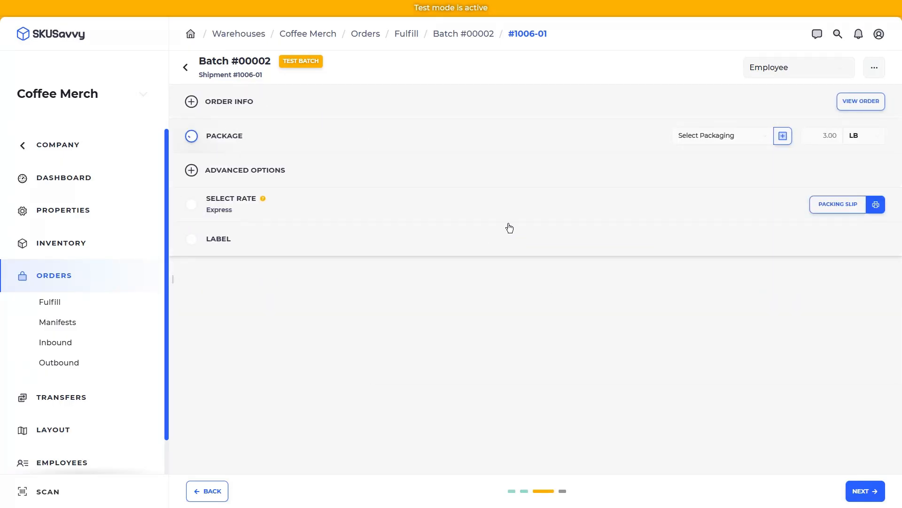
left_click(694, 140)
left_click(685, 251)
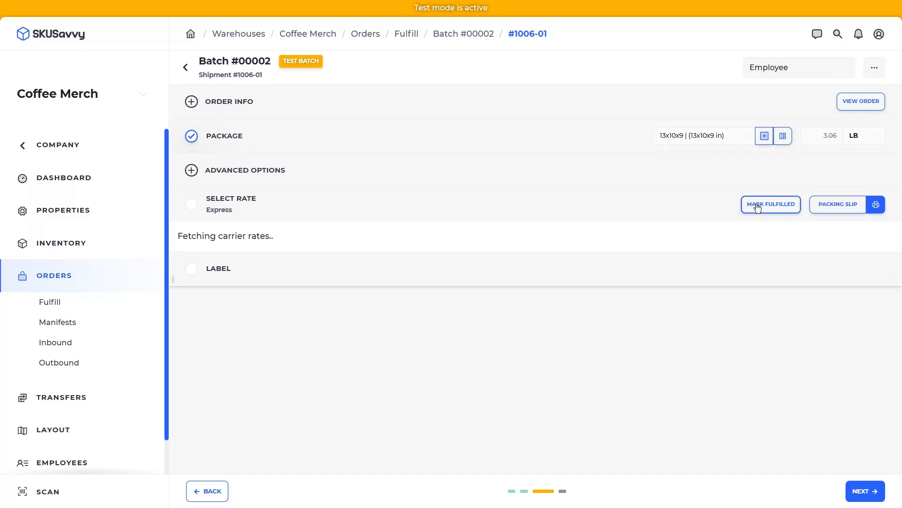
left_click(376, 131)
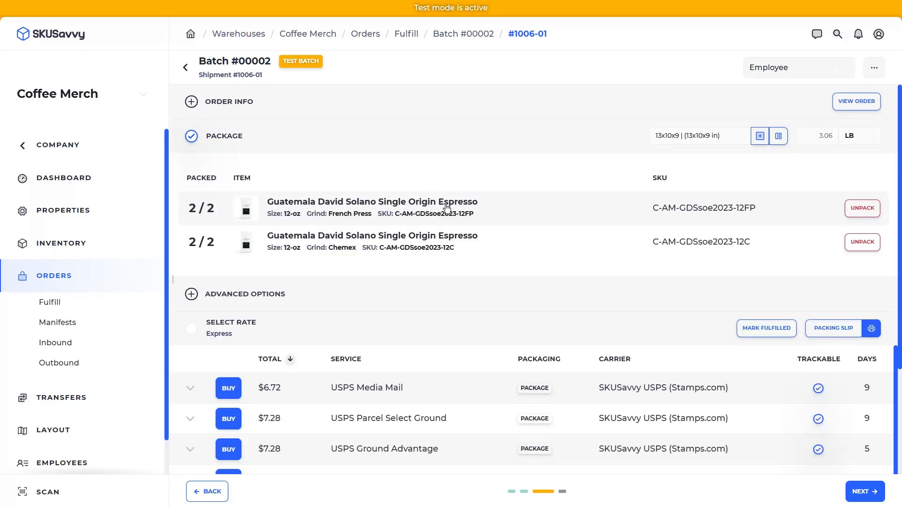
left_click(863, 207)
left_click(633, 115)
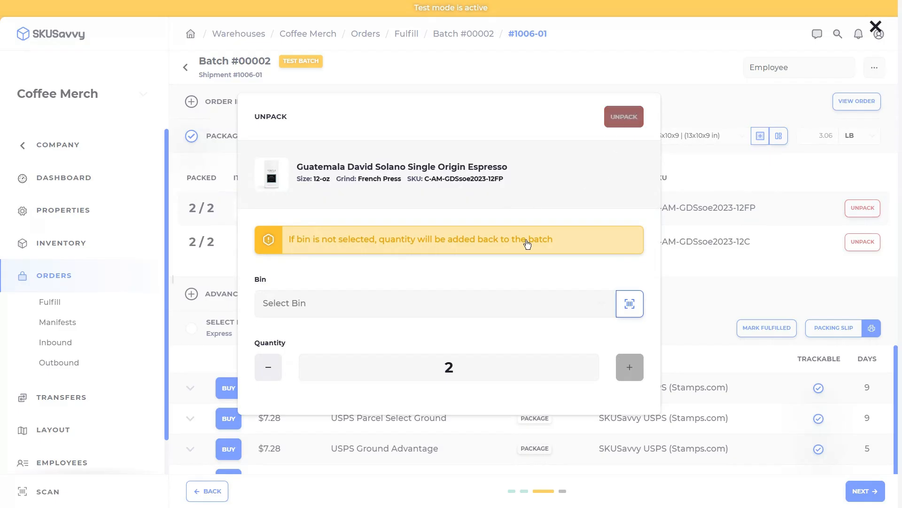
left_click(512, 491)
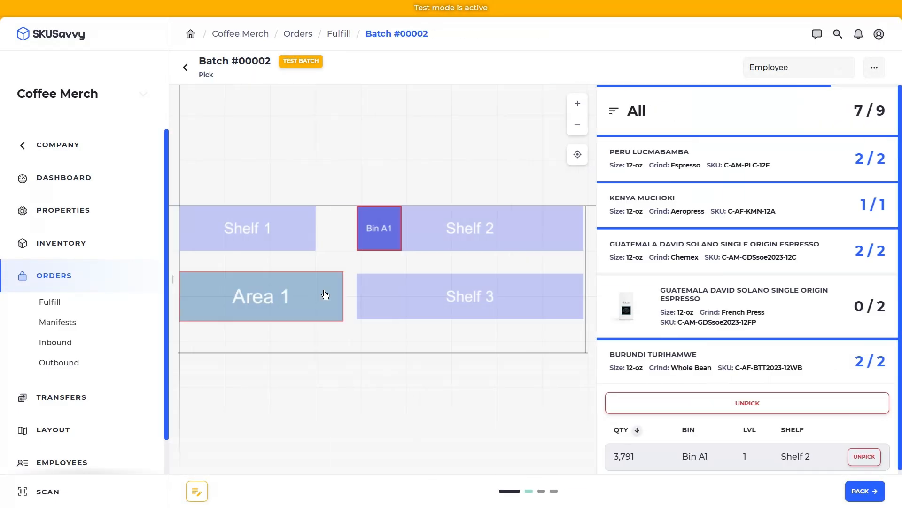
- Pick the two French Press espresso bags from Bin D1 and return to packing
left_click(786, 301)
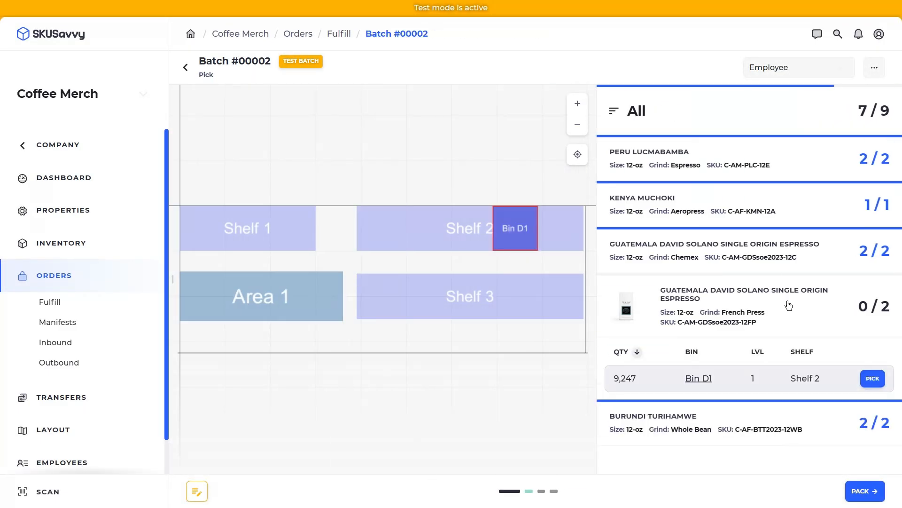
left_click(873, 379)
left_click(631, 167)
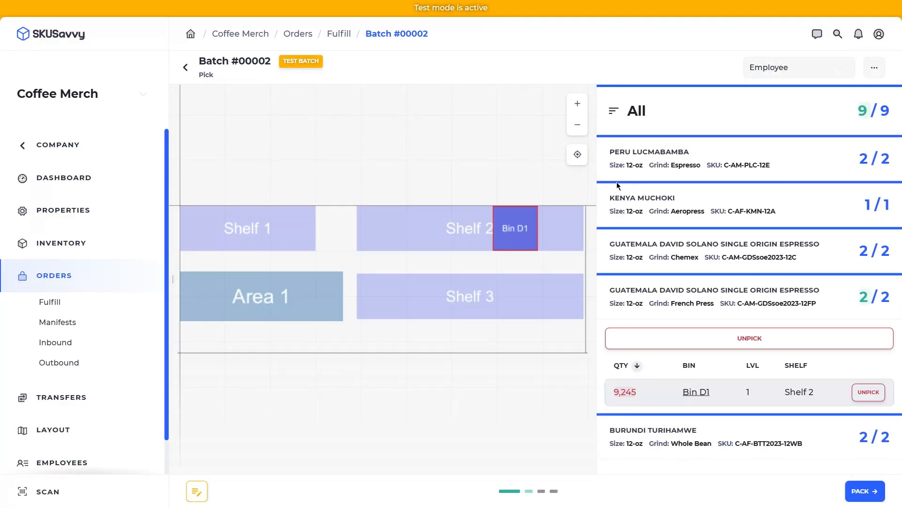
left_click(860, 490)
left_click(859, 489)
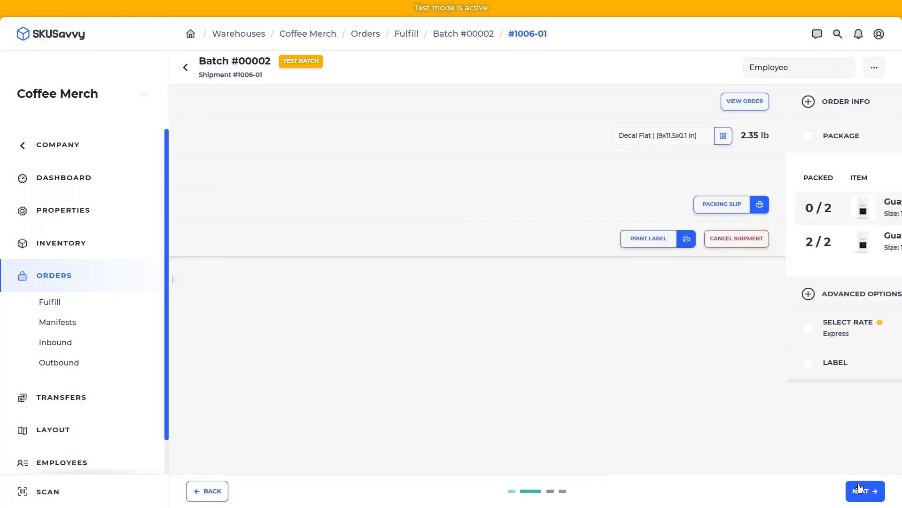
- Unpack the French Press item again and edit the package weight to 1.56 lb
left_click(523, 199)
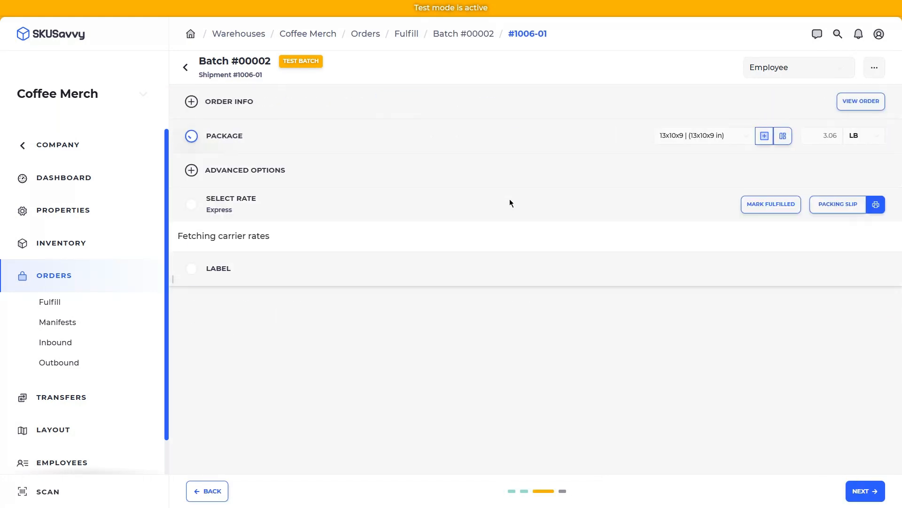
left_click(371, 138)
left_click(867, 208)
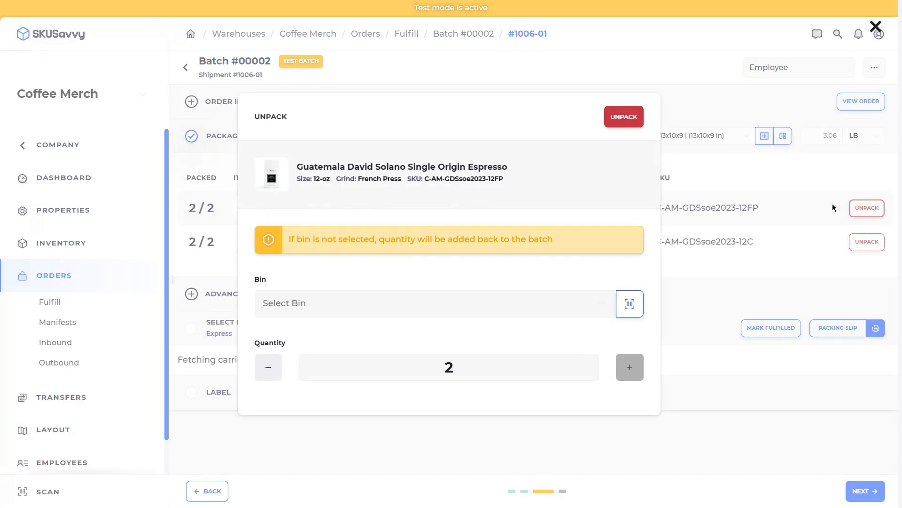
left_click(625, 116)
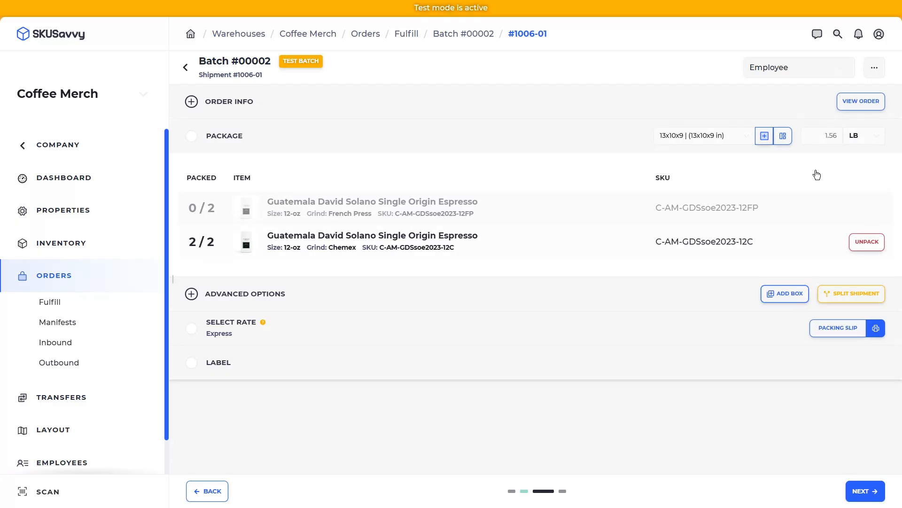
left_click(832, 137)
- Pack Kenya Muchoki and Burundi Turihamwe for #1005-01 in a Decal Flat to load carrier rates
left_click(862, 492)
left_click(464, 216)
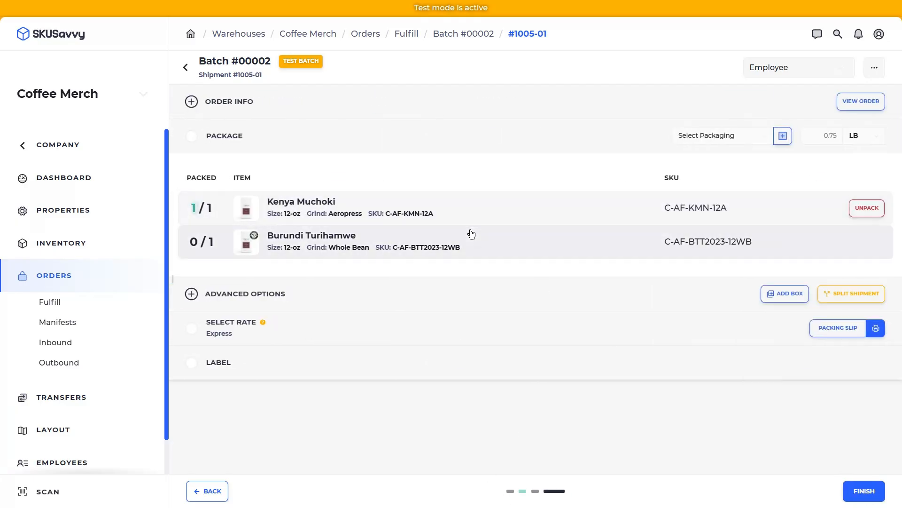
left_click(494, 240)
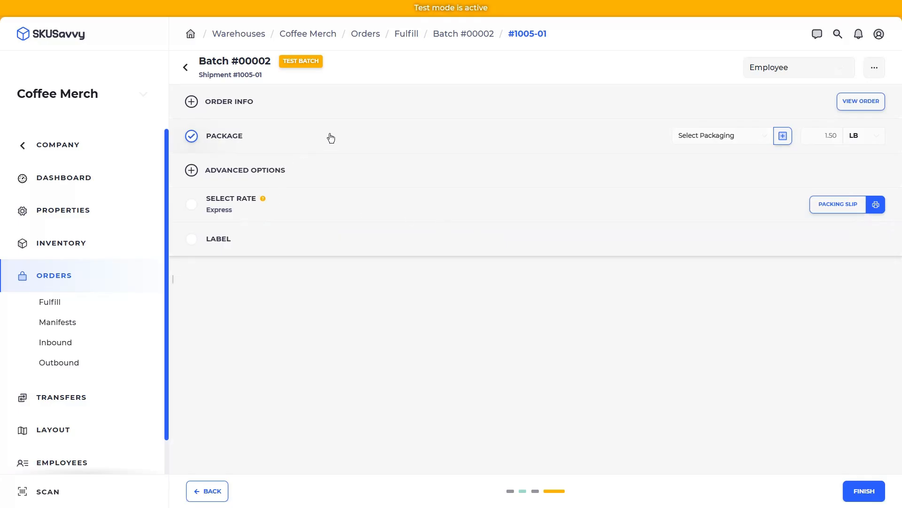
left_click(690, 141)
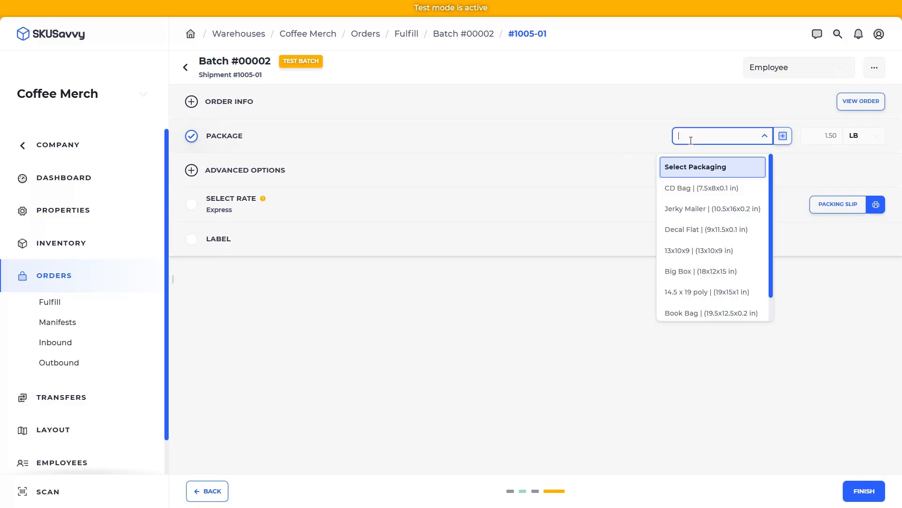
left_click(693, 229)
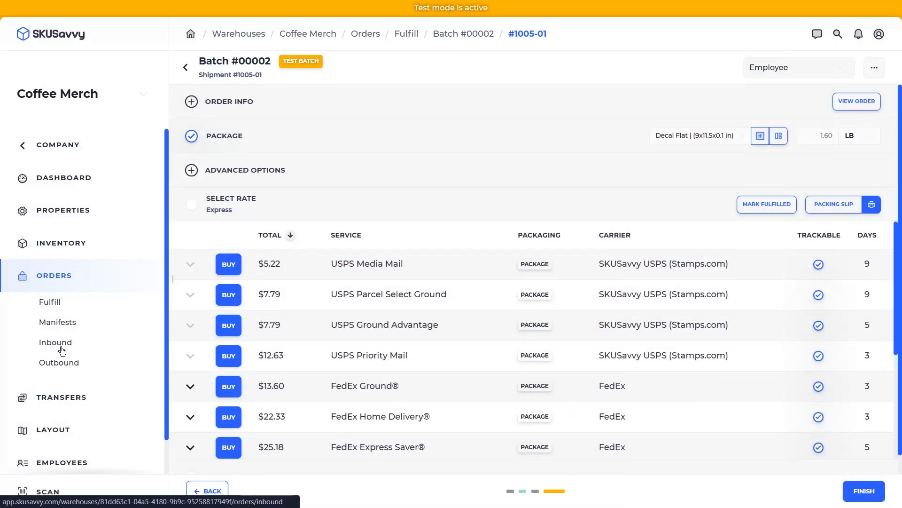
- Create a new inbound purchase order with Coffee Supply as the vendor
left_click(60, 346)
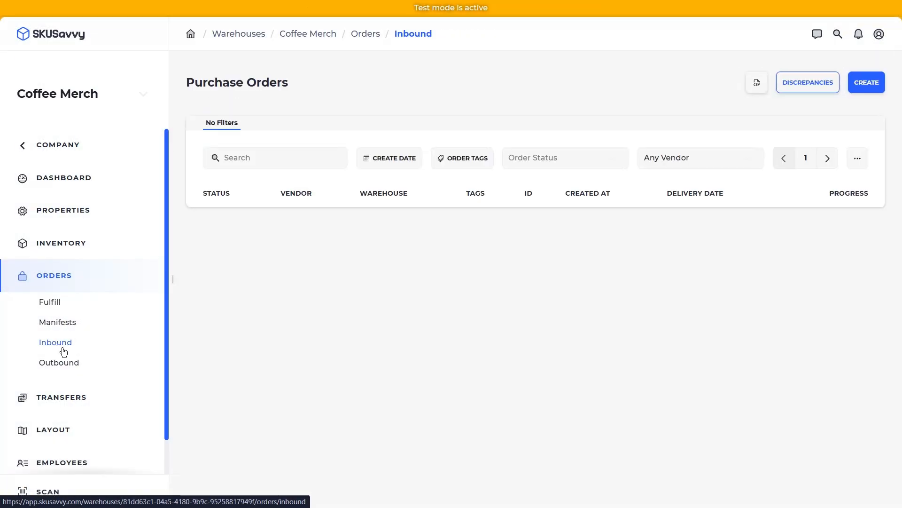
left_click(866, 83)
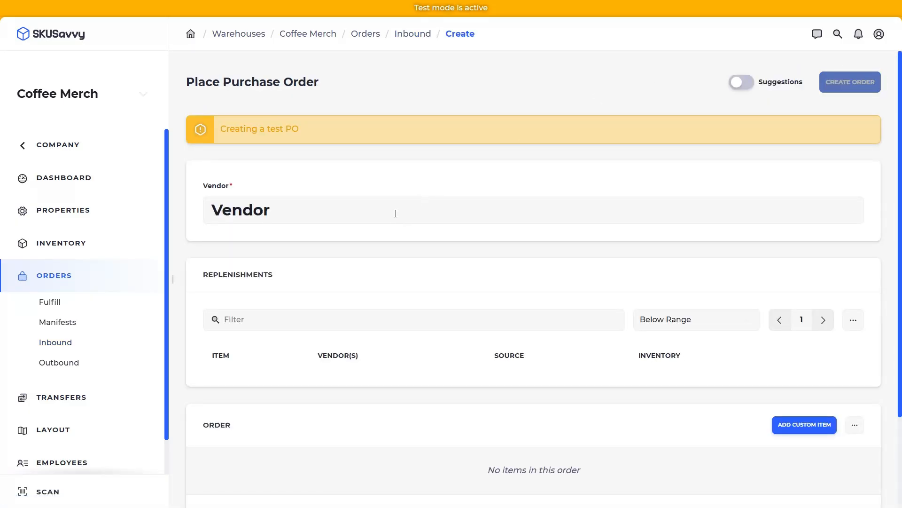
left_click(395, 212)
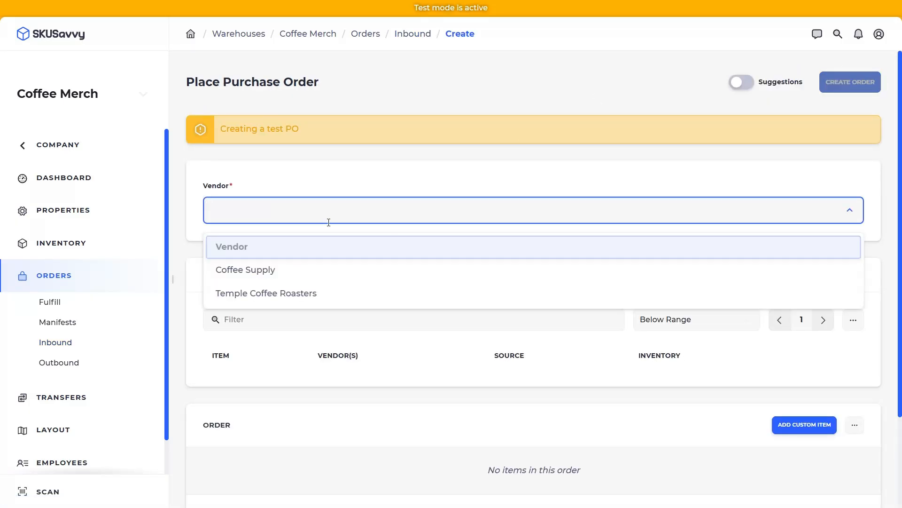
left_click(289, 274)
scroll(365, 331, "down", 2)
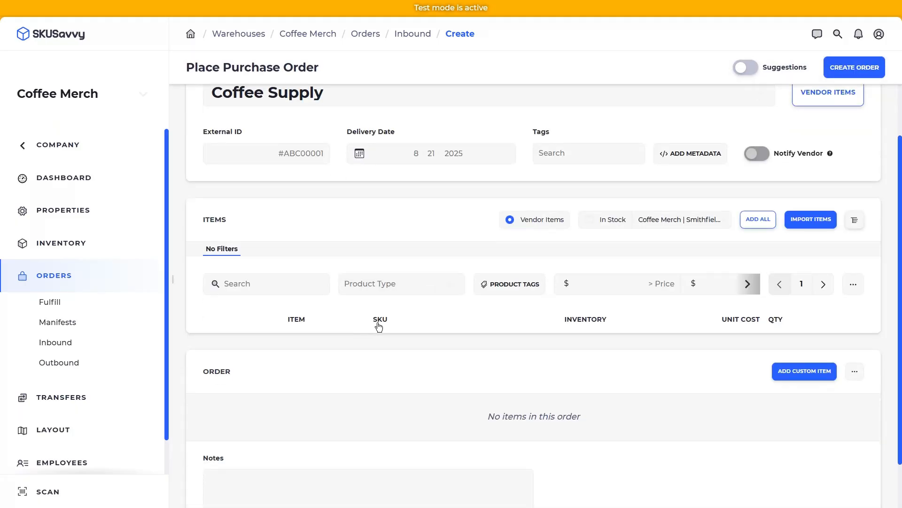
scroll(317, 166, "up", 1)
- Try Temple Coffee Roasters, revert to Coffee Supply, and show all items, not just vendor items
left_click(317, 154)
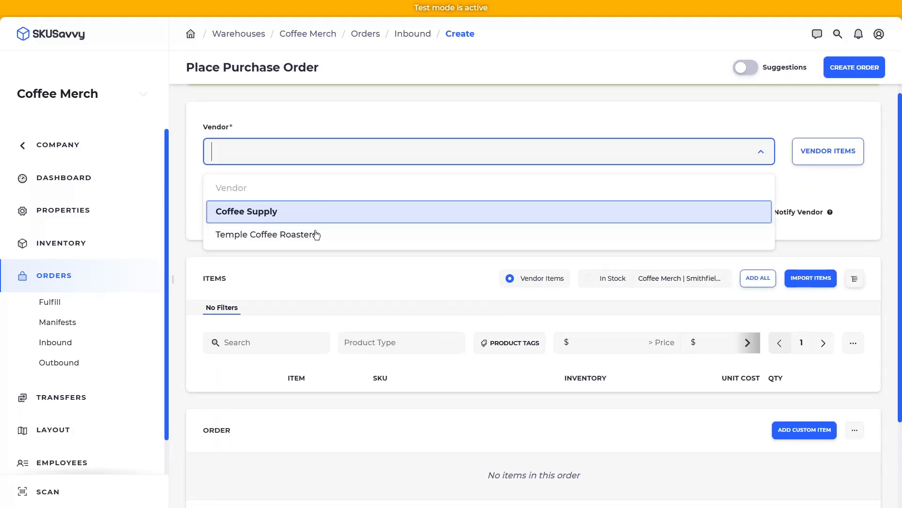
left_click(314, 235)
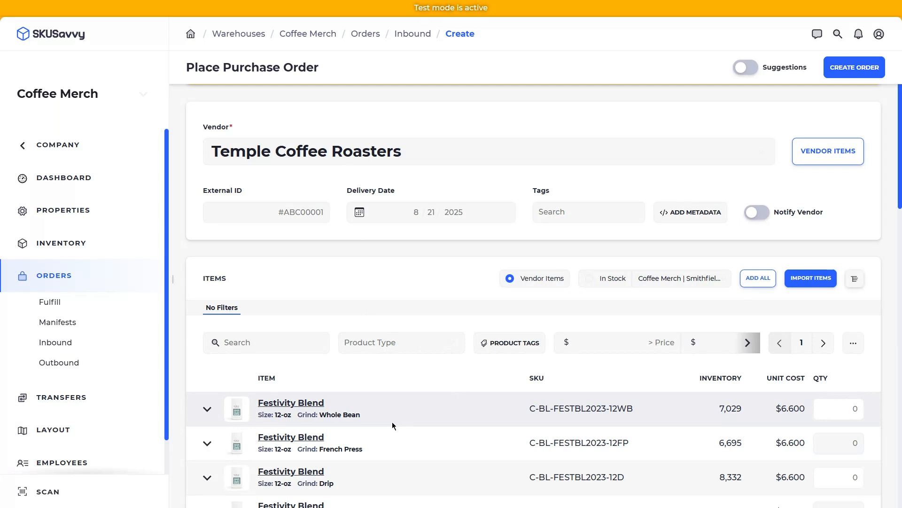
left_click(349, 157)
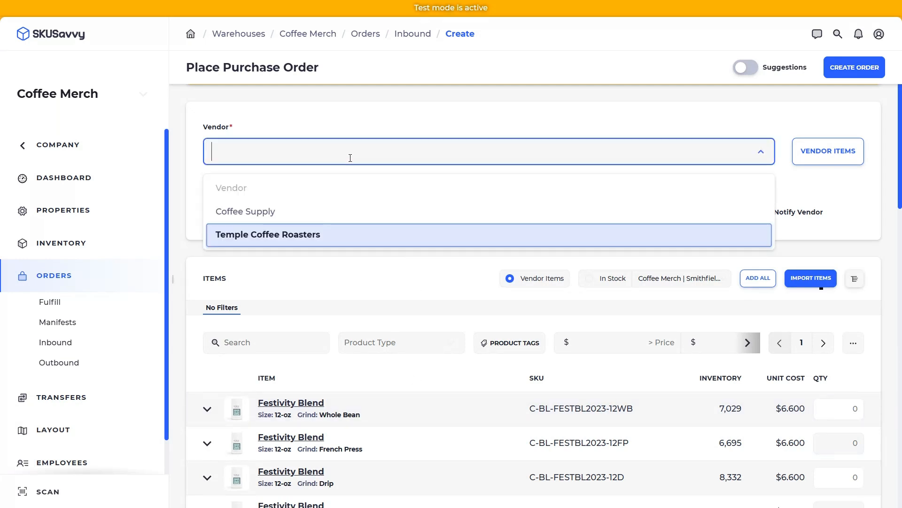
left_click(319, 213)
left_click(510, 278)
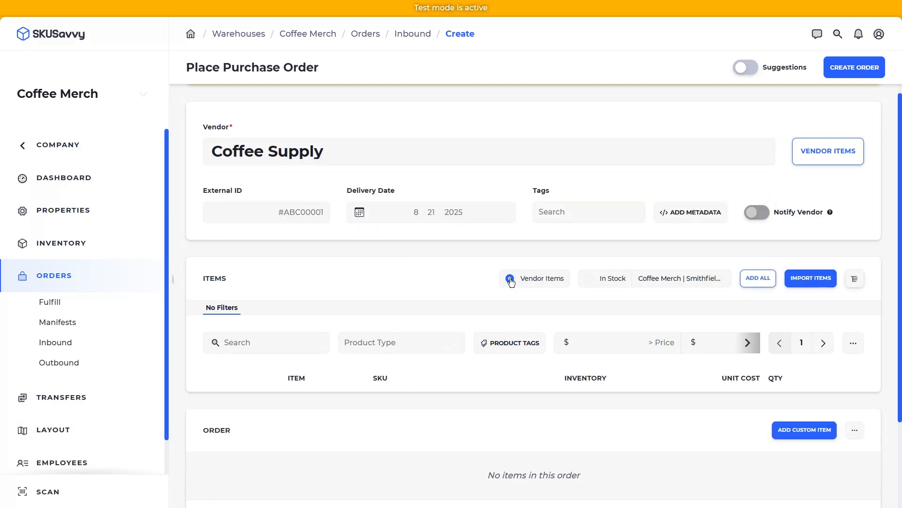
scroll(452, 288, "down", 3)
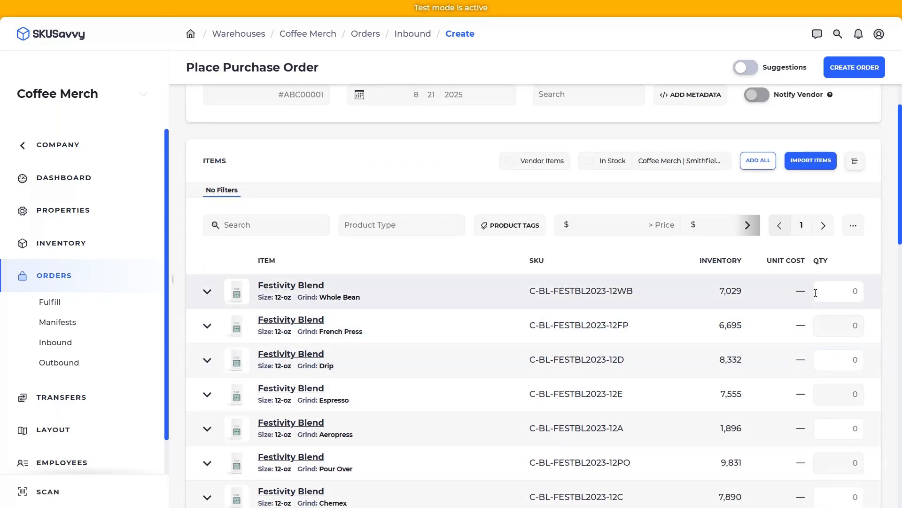
scroll(348, 177, "up", 5)
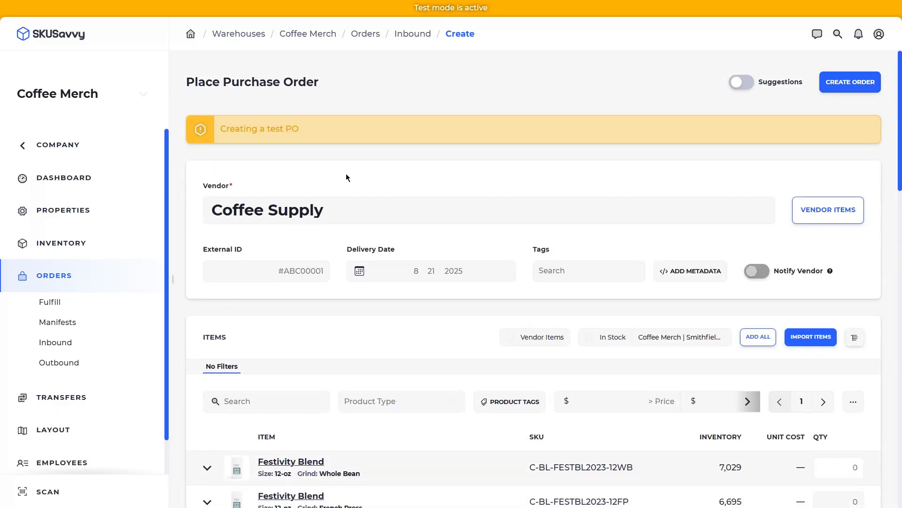
- Set the vendor to Temple Coffee Roasters and the delivery date to 8/27/2025
left_click(338, 206)
left_click(289, 292)
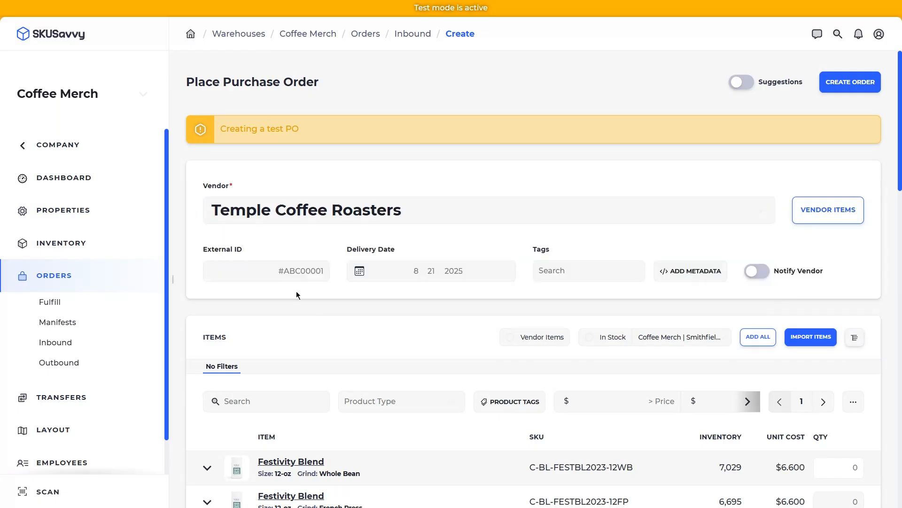
left_click(450, 270)
left_click(451, 317)
left_click(491, 374)
- Turn on Notify Vendor and quantity suggestions based on This Month's sales
left_click(757, 271)
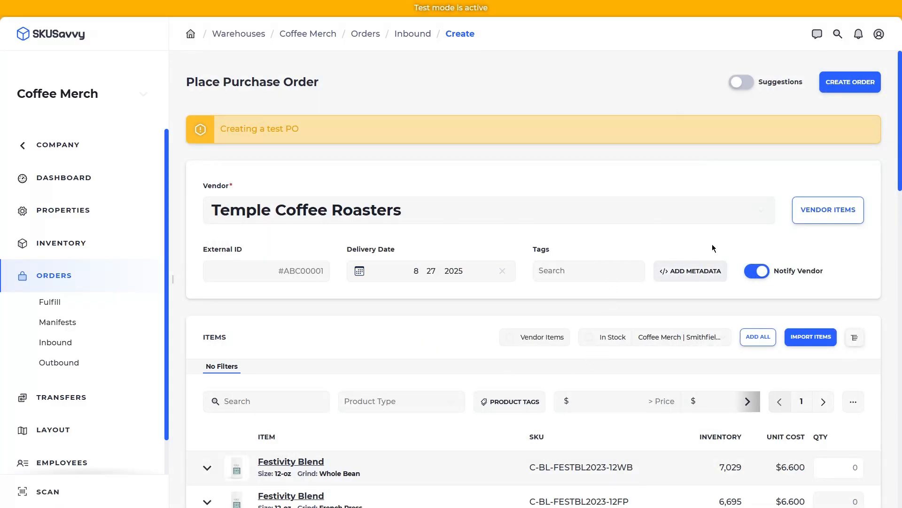
left_click(743, 85)
scroll(691, 191, "down", 7)
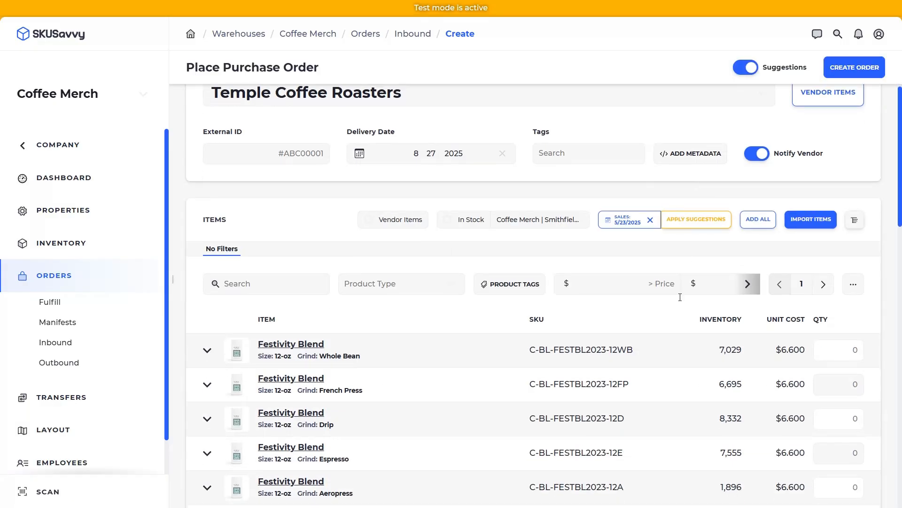
scroll(749, 226, "down", 4)
scroll(749, 238, "up", 6)
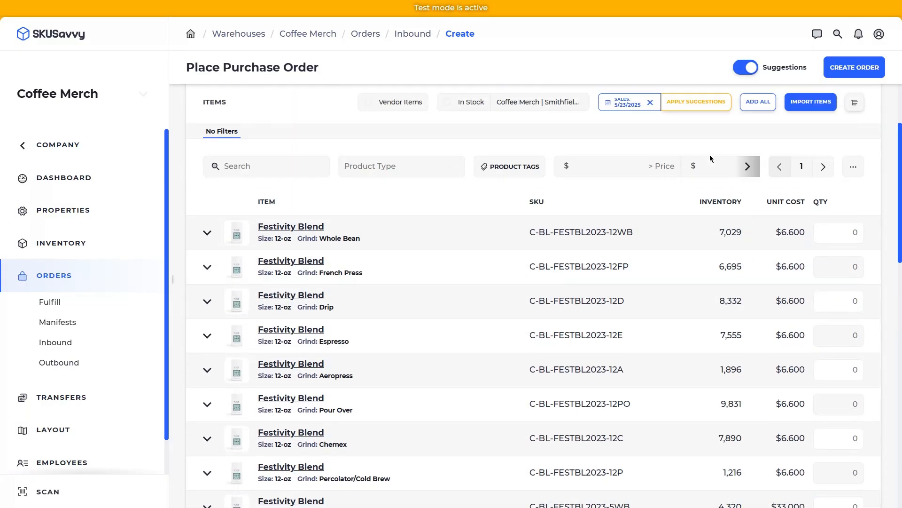
left_click(647, 104)
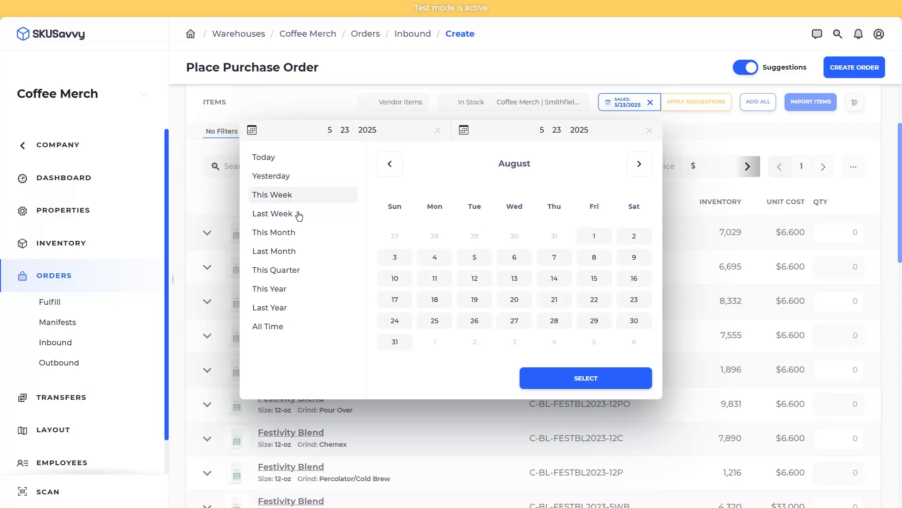
left_click(297, 236)
left_click(582, 376)
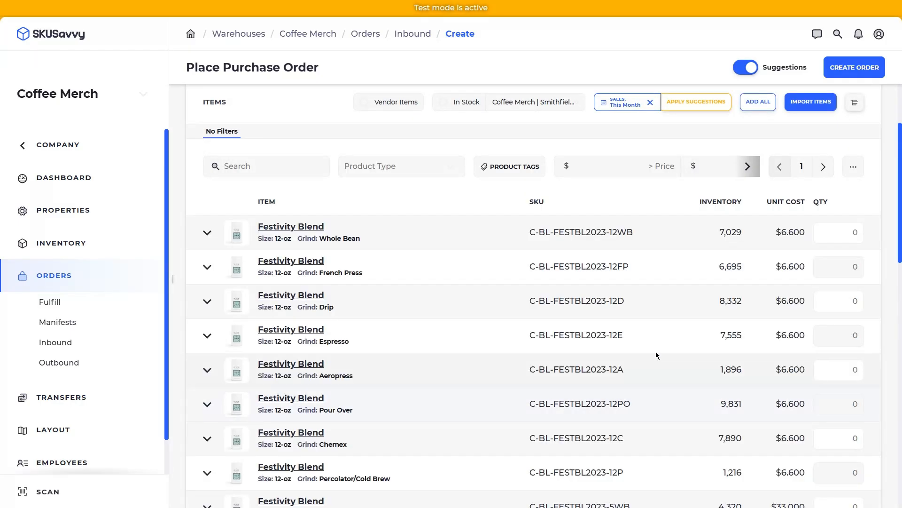
scroll(747, 286, "down", 1)
scroll(748, 286, "down", 10)
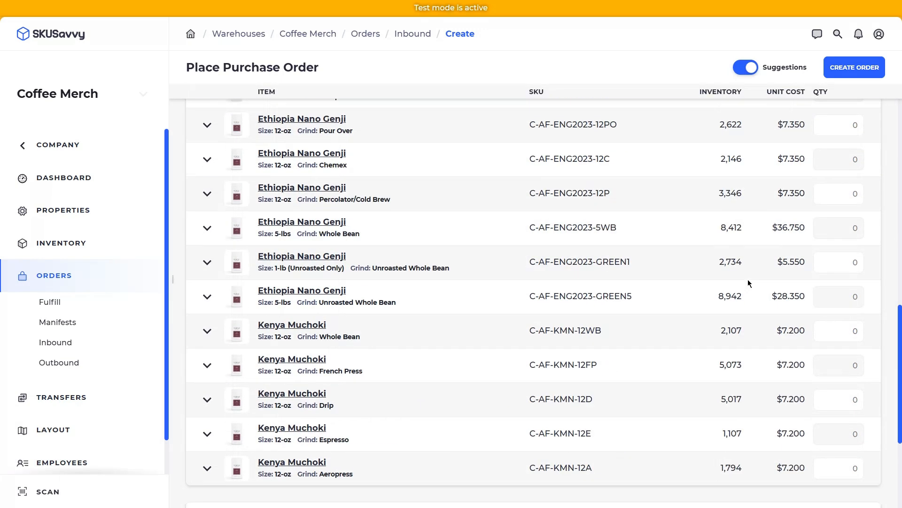
scroll(750, 277, "up", 8)
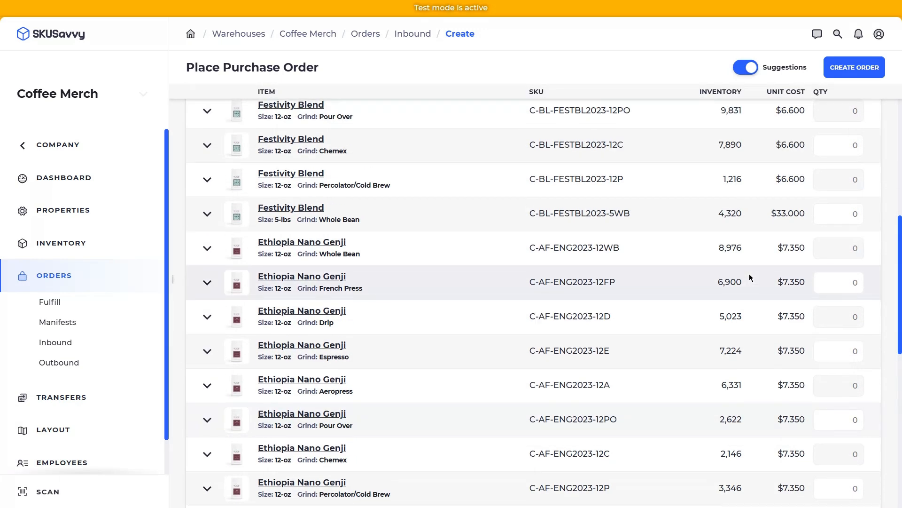
scroll(781, 273, "up", 3)
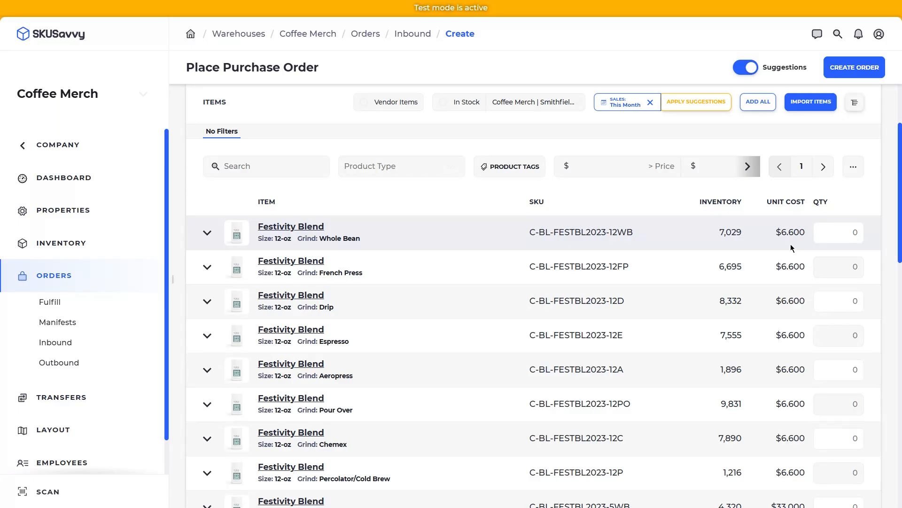
- Order 4 bags each of Whole Bean, French Press and Drip Festivity Blend
left_click(853, 231)
type("4")
left_click(852, 266)
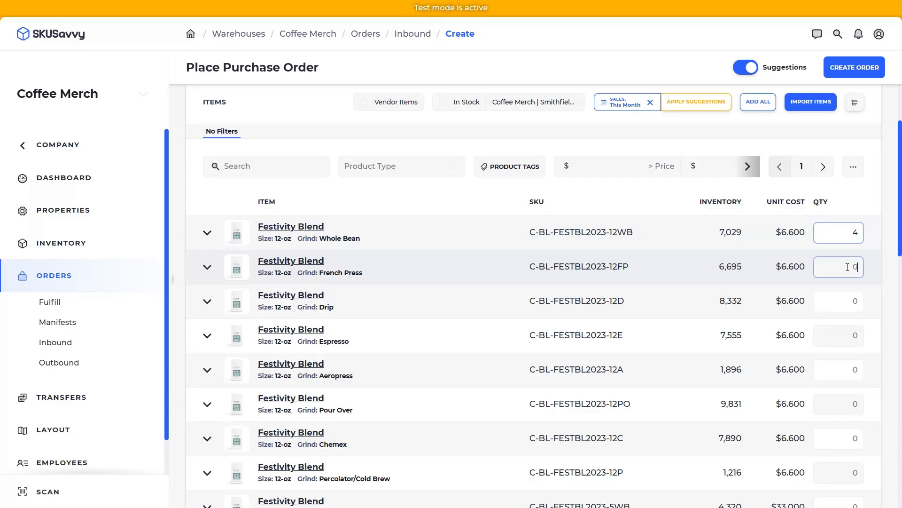
type("4")
left_click(849, 304)
type("4")
left_click(899, 272)
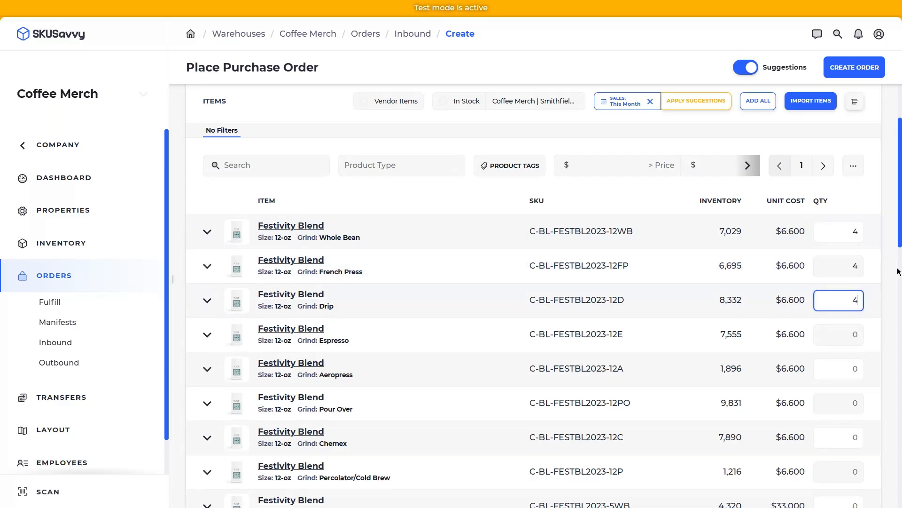
scroll(899, 271, "down", 9)
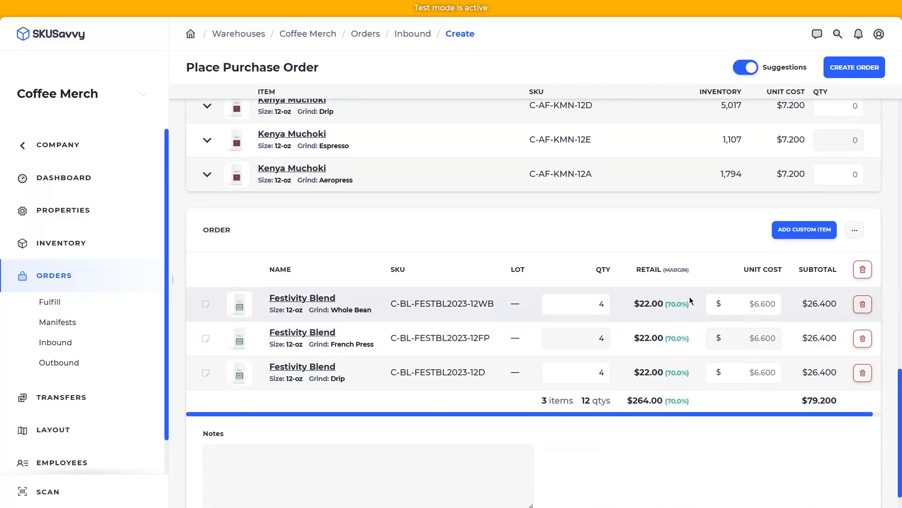
left_click(759, 305)
- Leave notes and custom items empty and create the purchase order
left_click(206, 304)
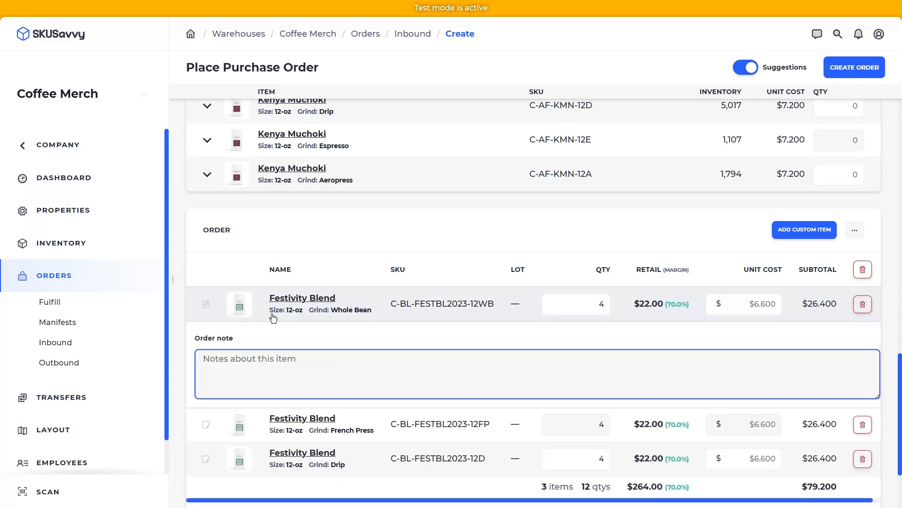
scroll(251, 389, "down", 3)
left_click(299, 437)
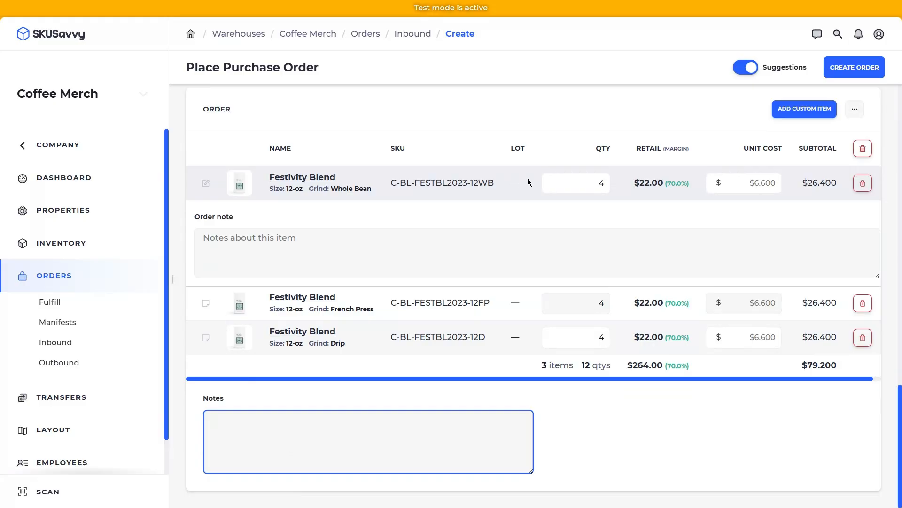
scroll(681, 189, "up", 9)
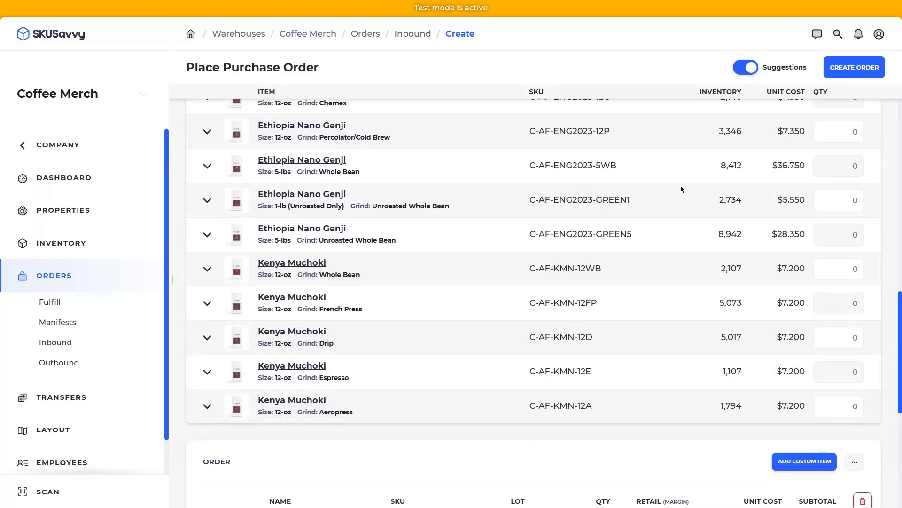
scroll(752, 211, "down", 6)
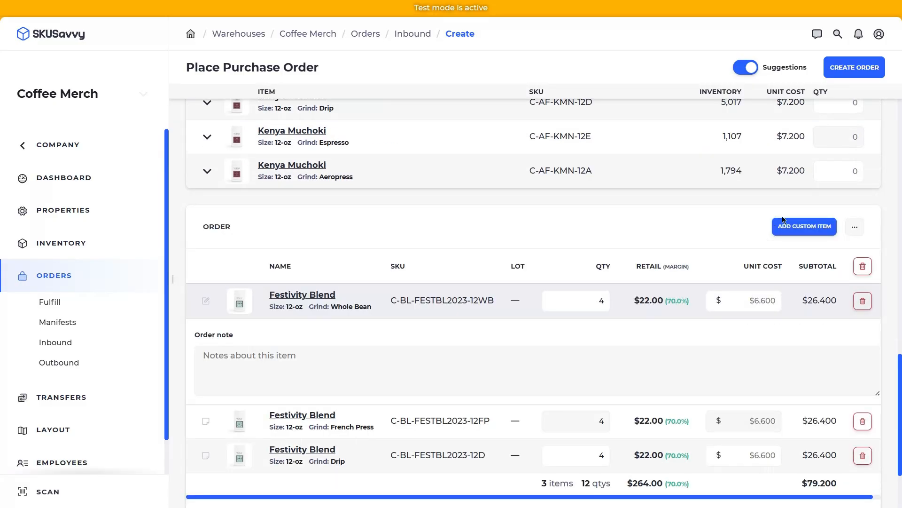
left_click(806, 229)
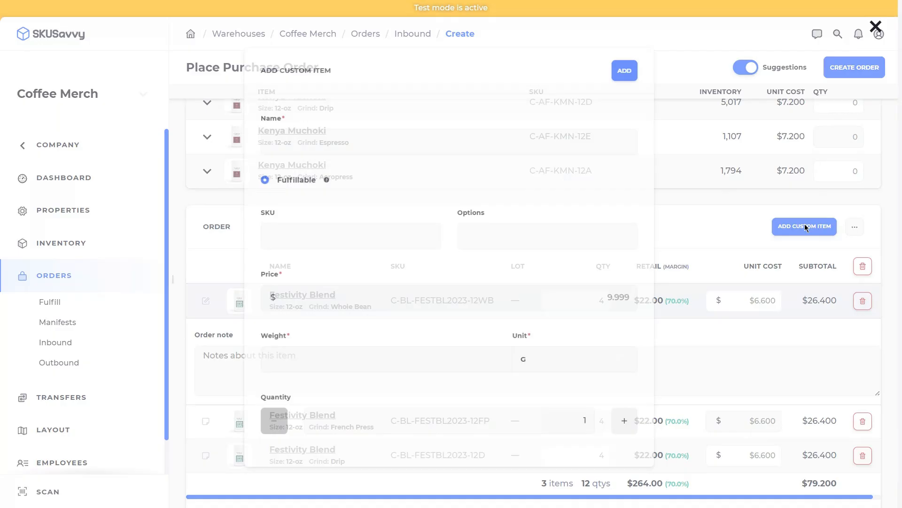
left_click(747, 230)
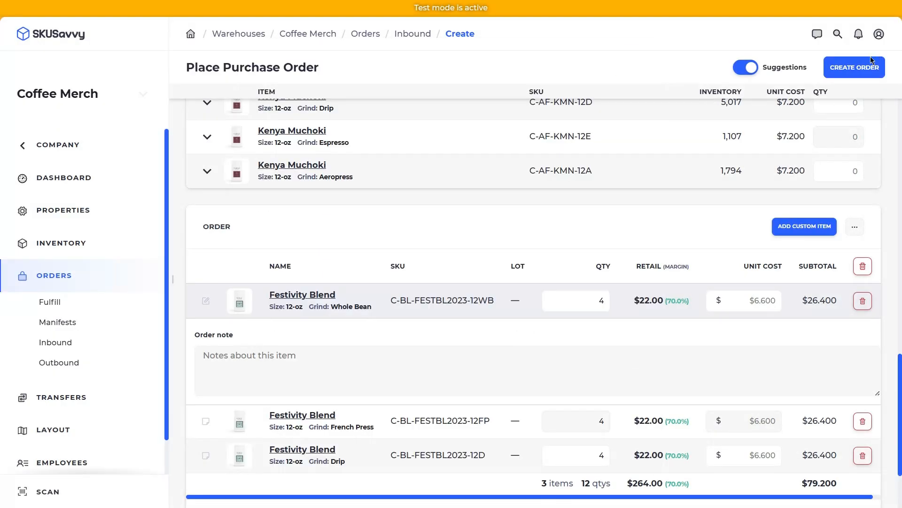
left_click(861, 66)
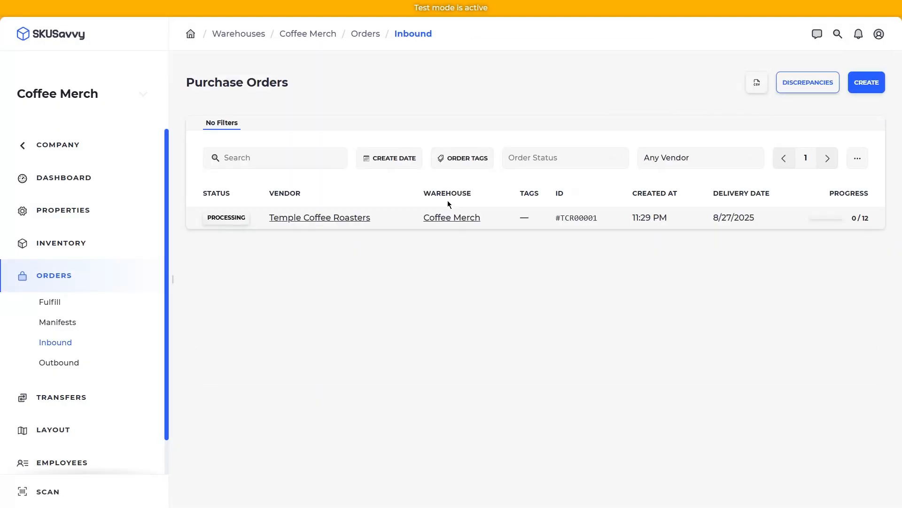
- Mark order #TCR00001 as delivered and turn off item and bin scanning for check-in
left_click(401, 220)
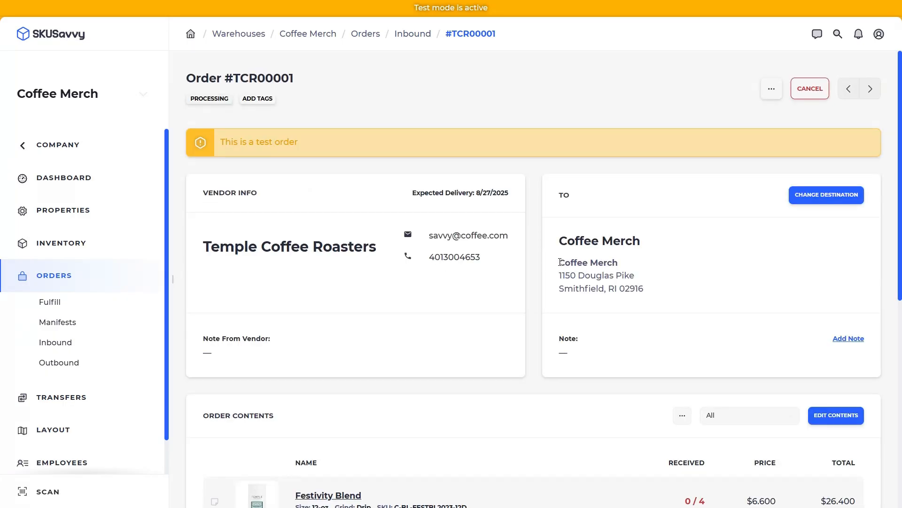
scroll(647, 258, "down", 5)
scroll(786, 431, "down", 1)
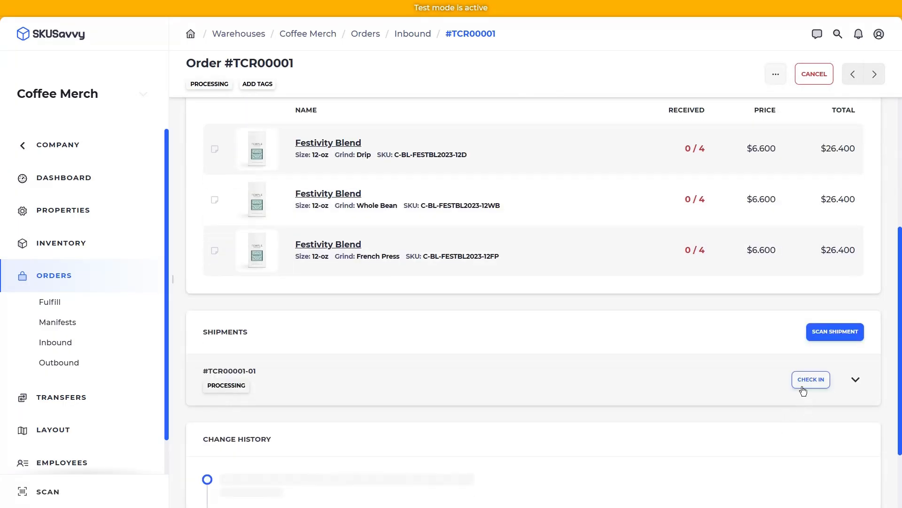
left_click(802, 383)
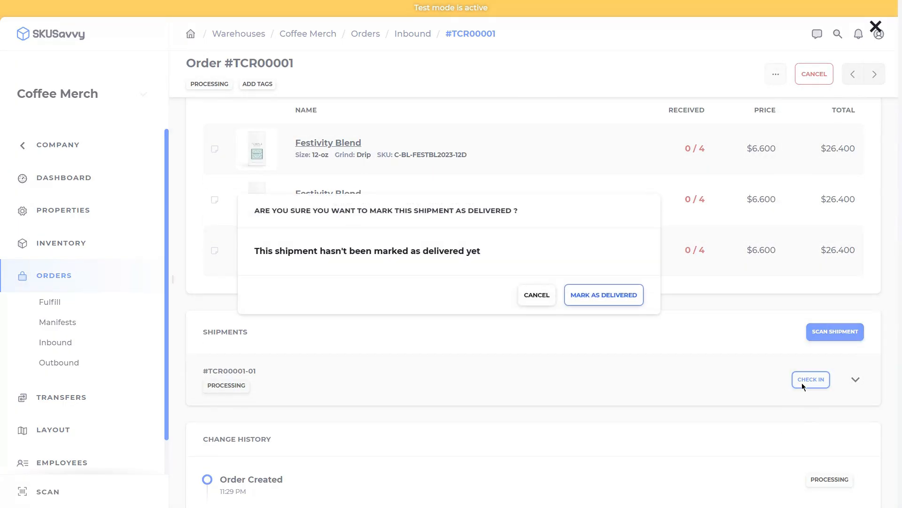
left_click(614, 295)
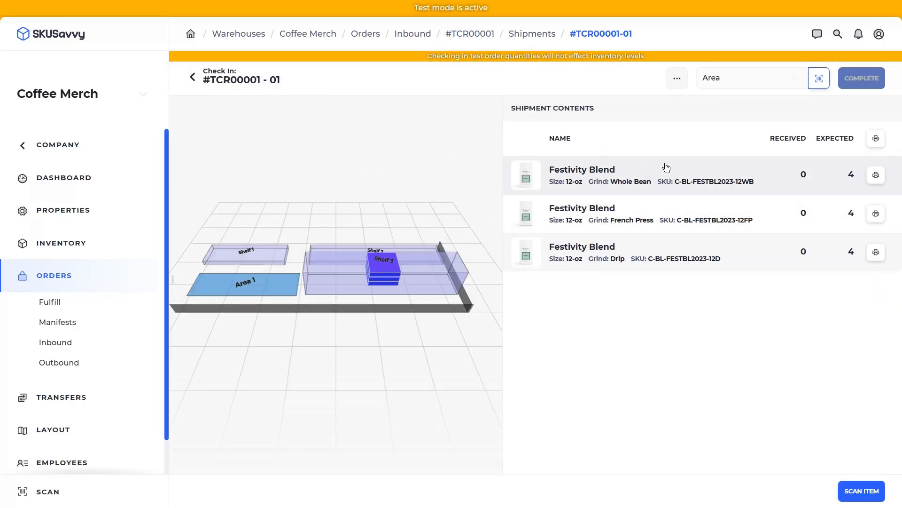
left_click(678, 172)
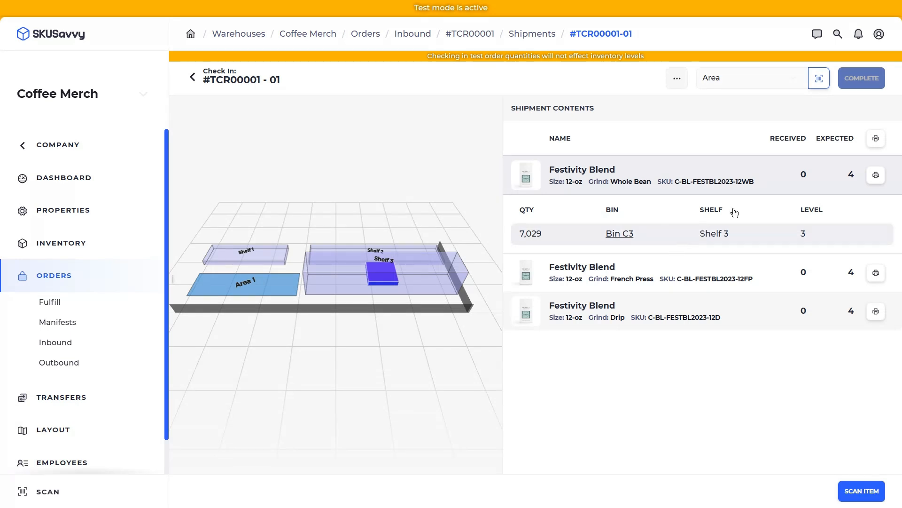
left_click(681, 81)
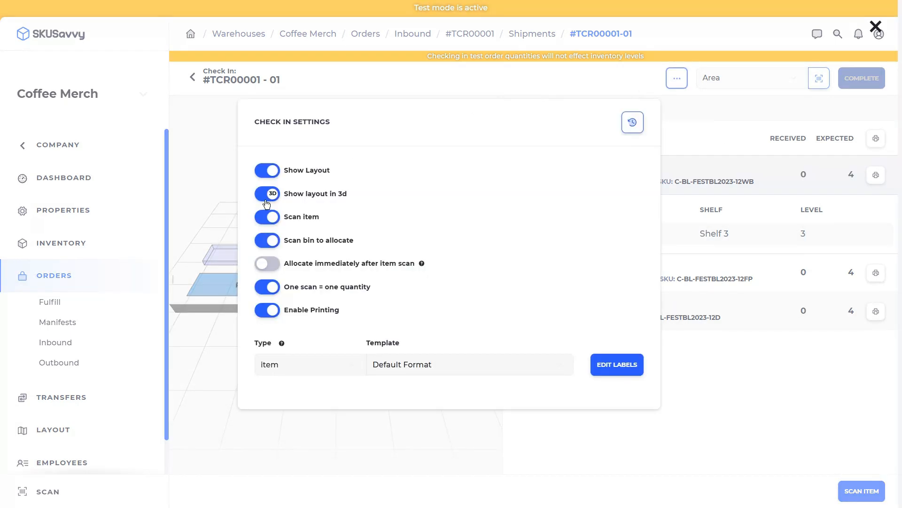
left_click(277, 219)
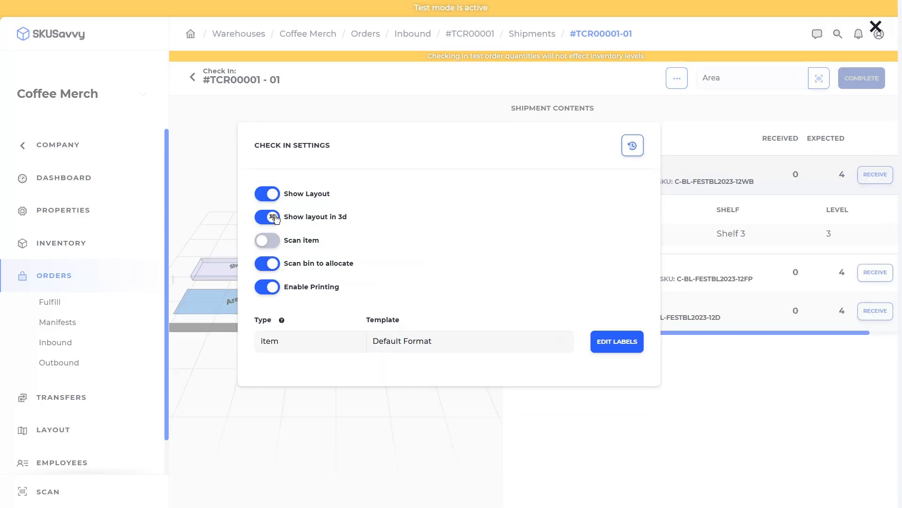
left_click(272, 267)
left_click(710, 373)
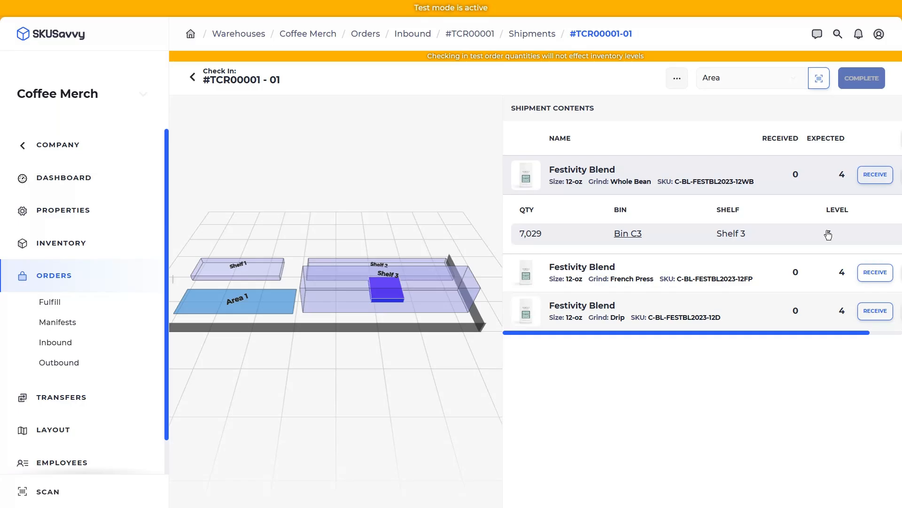
- Receive 4 Whole Bean Festivity Blend bags into Bin C3 on Shelf 3
left_click(877, 176)
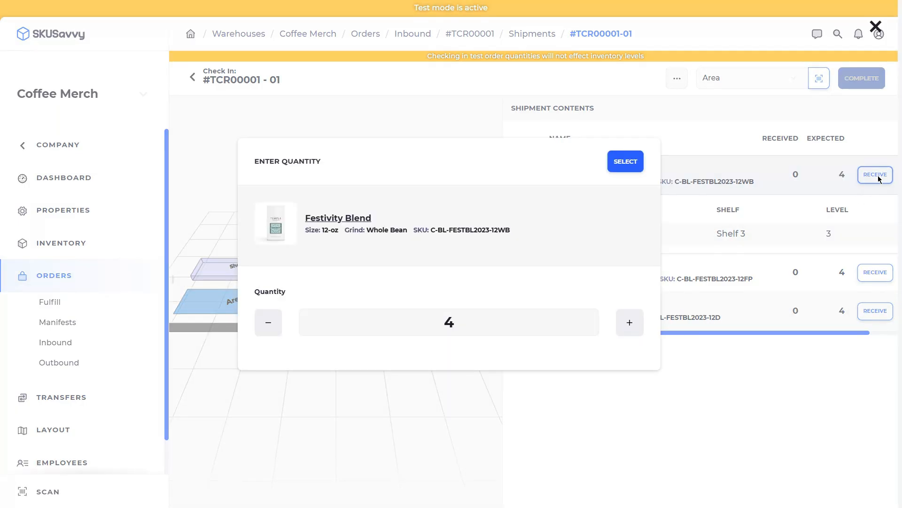
left_click(630, 163)
left_click(861, 491)
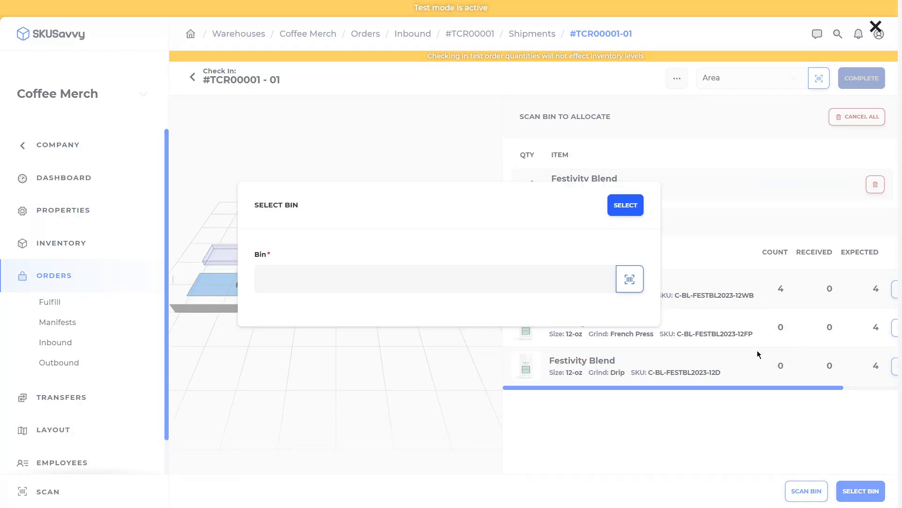
left_click(544, 286)
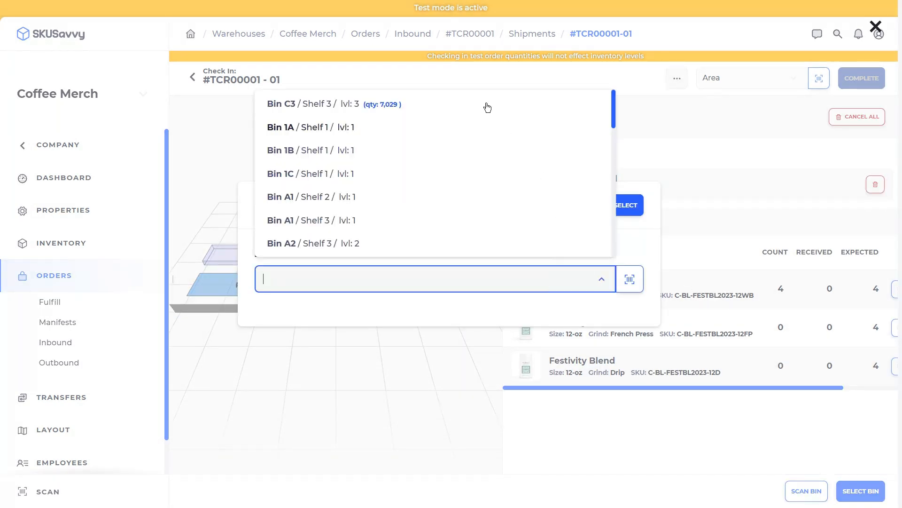
left_click(445, 103)
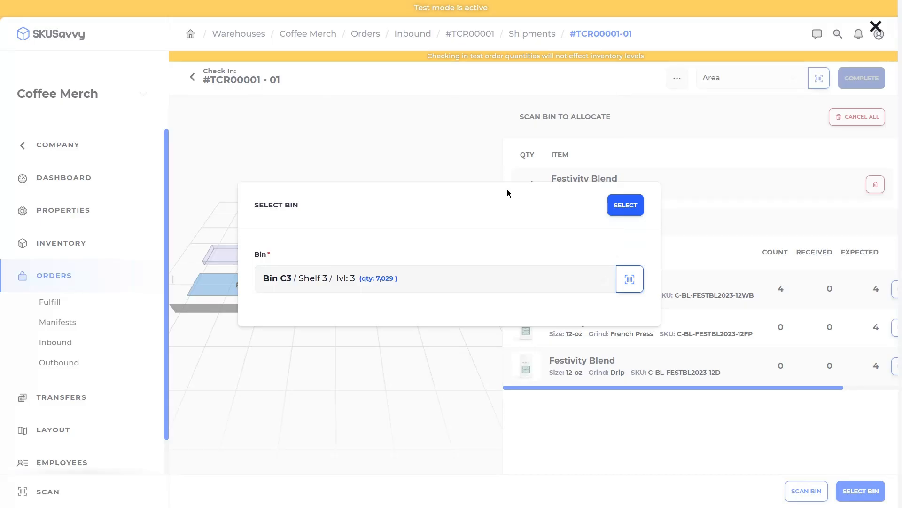
left_click(625, 205)
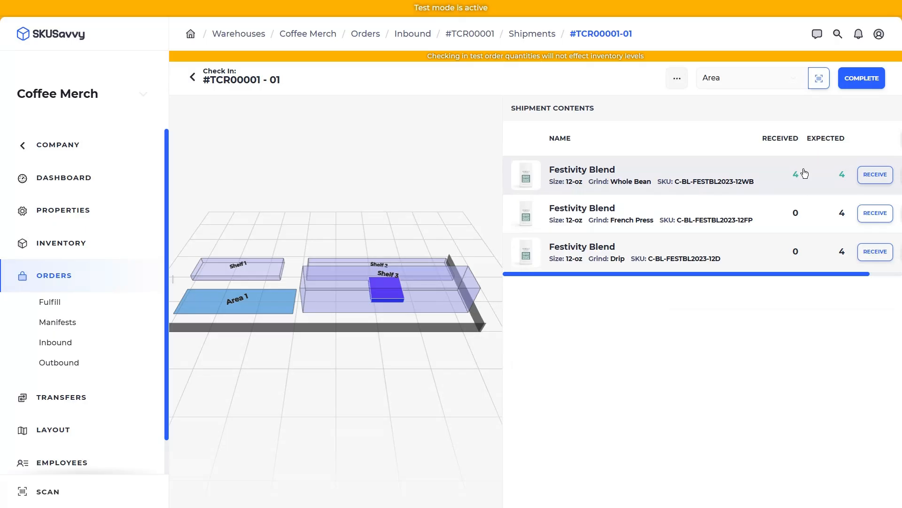
- Receive 4 French Press Festivity Blend bags into Bin C4 on Shelf 3
left_click(875, 213)
left_click(633, 162)
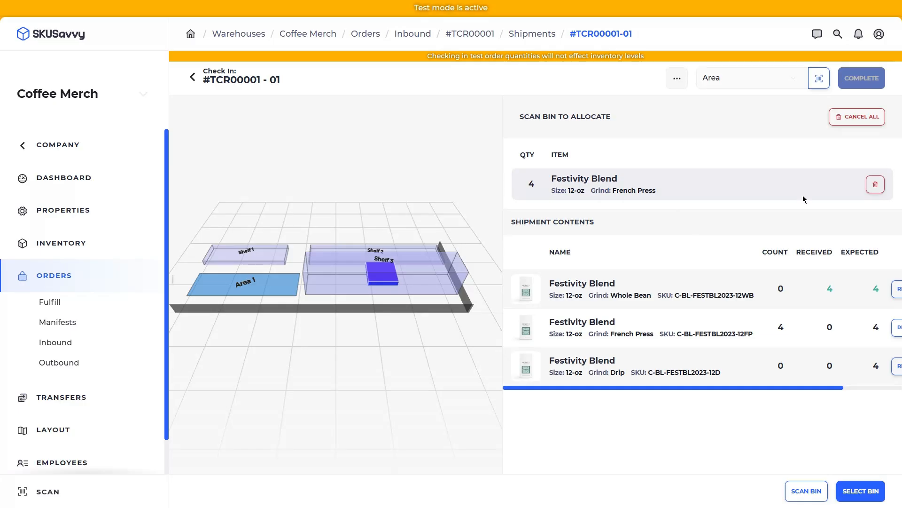
left_click(871, 498)
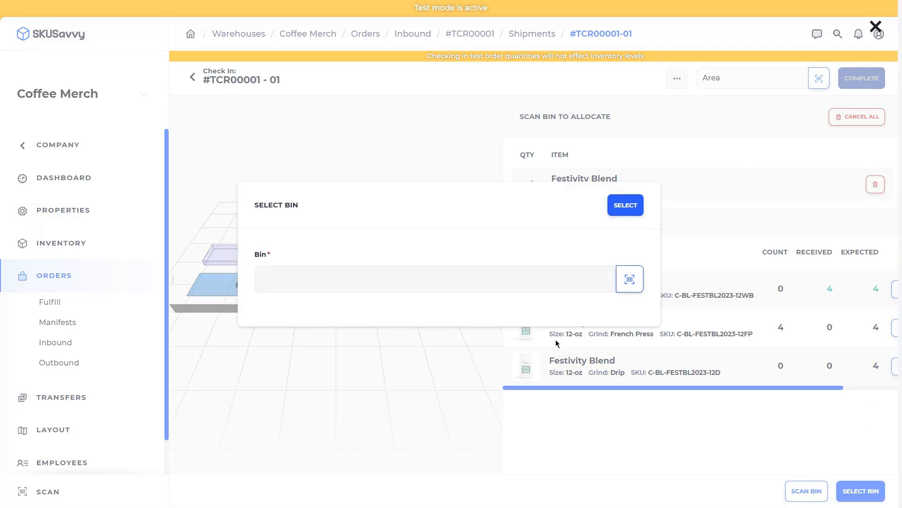
left_click(475, 276)
left_click(412, 104)
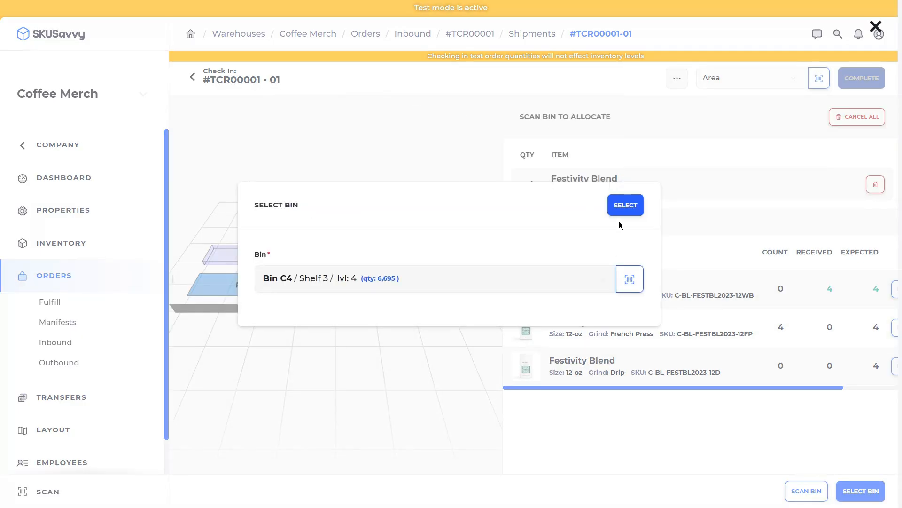
left_click(627, 205)
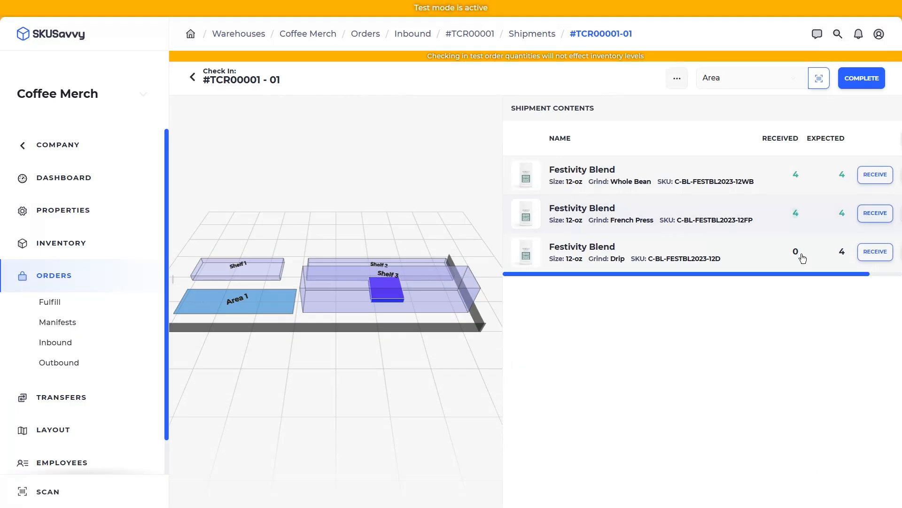
- Receive 4 Drip Festivity Blend bags into Bin C5 and finish the check-in
left_click(763, 256)
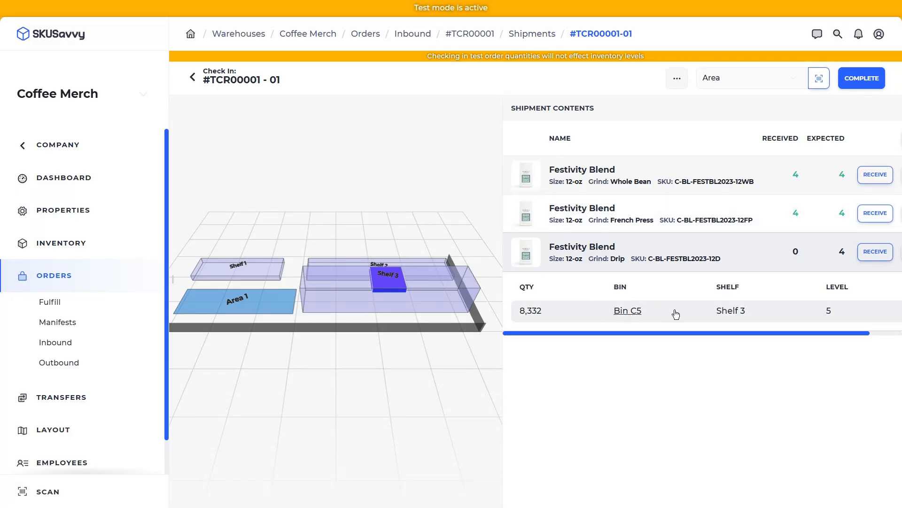
left_click(869, 253)
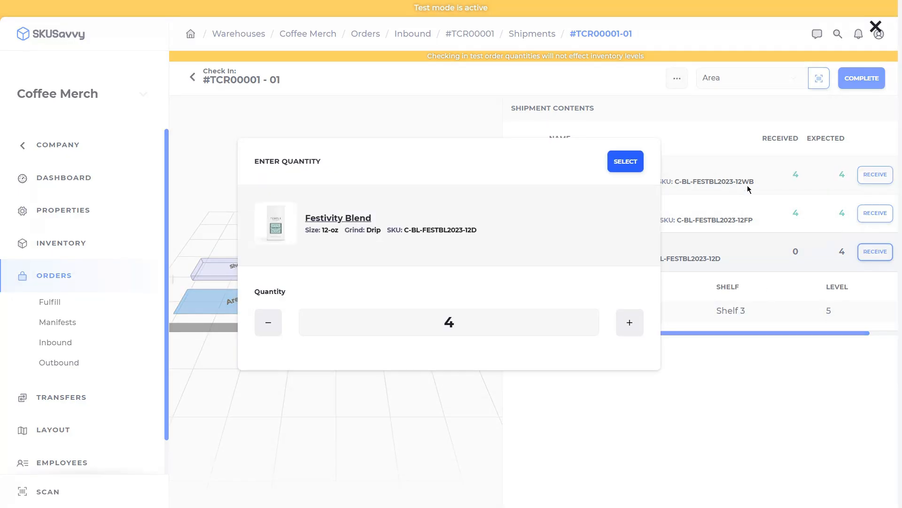
left_click(626, 161)
left_click(848, 491)
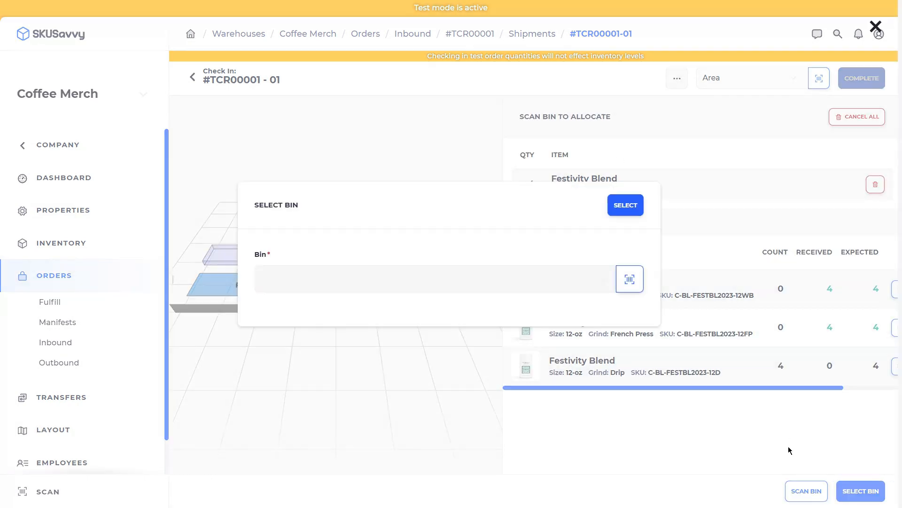
left_click(531, 282)
left_click(429, 106)
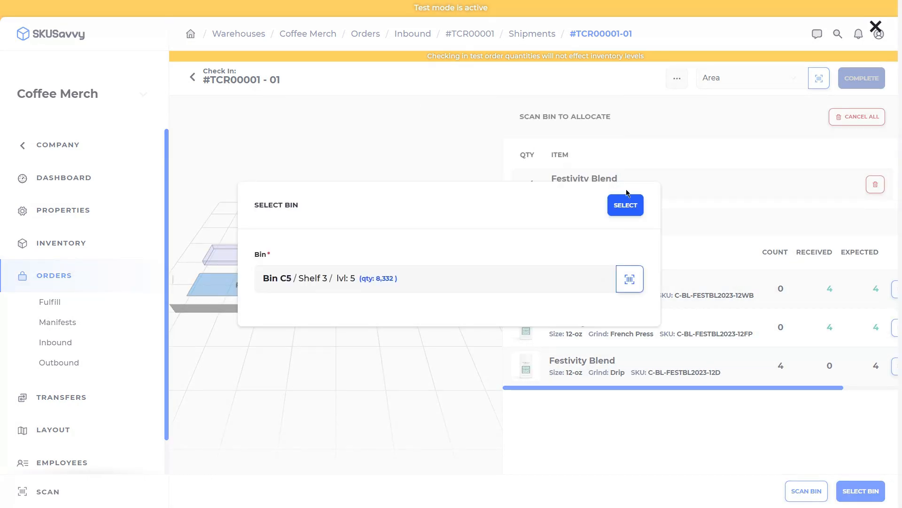
left_click(625, 205)
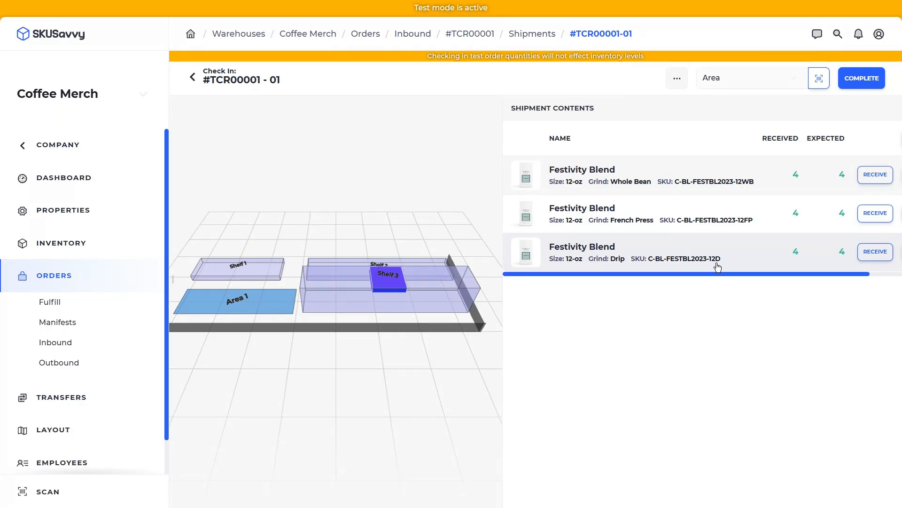
left_click(865, 79)
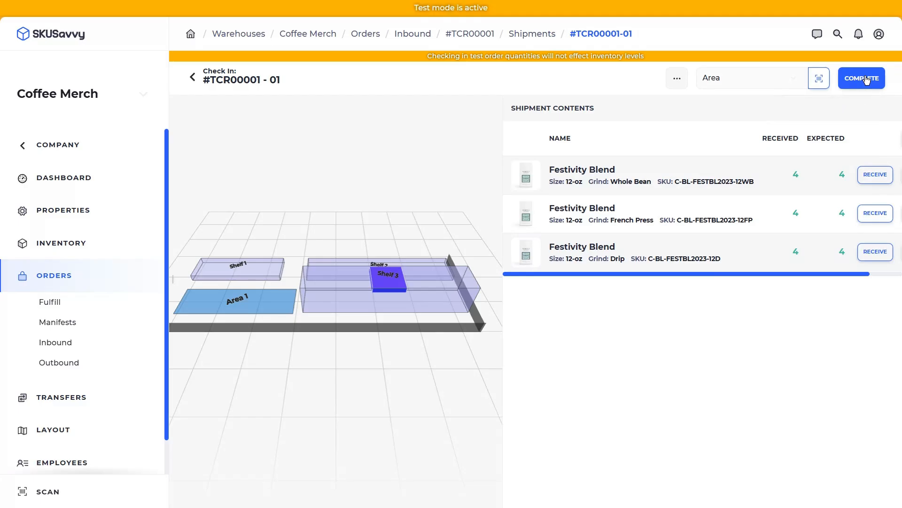
- Close out the check-in, switch Test mode off in the account menu, and view Inventory
left_click(848, 82)
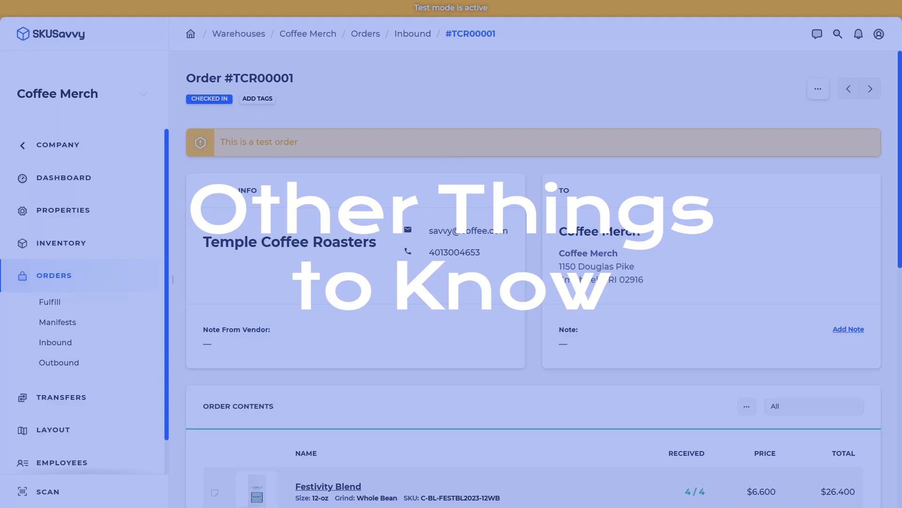
left_click(880, 34)
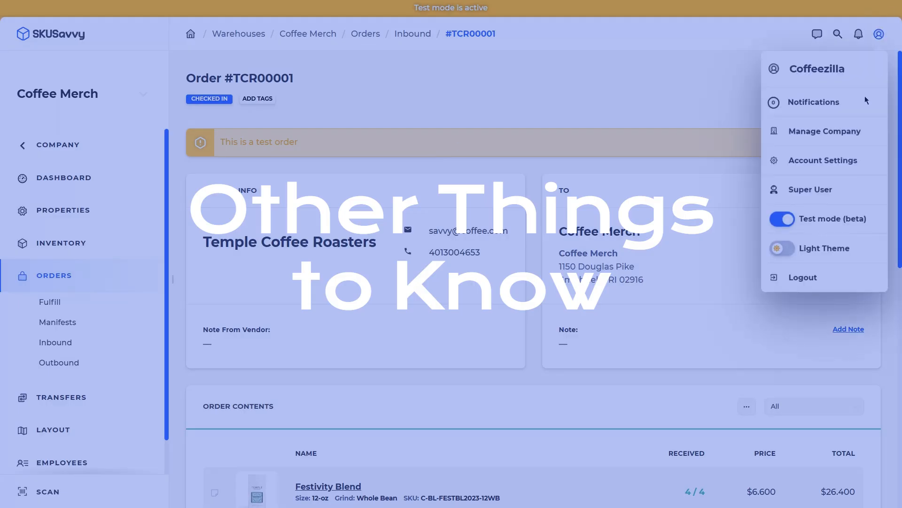
left_click(825, 227)
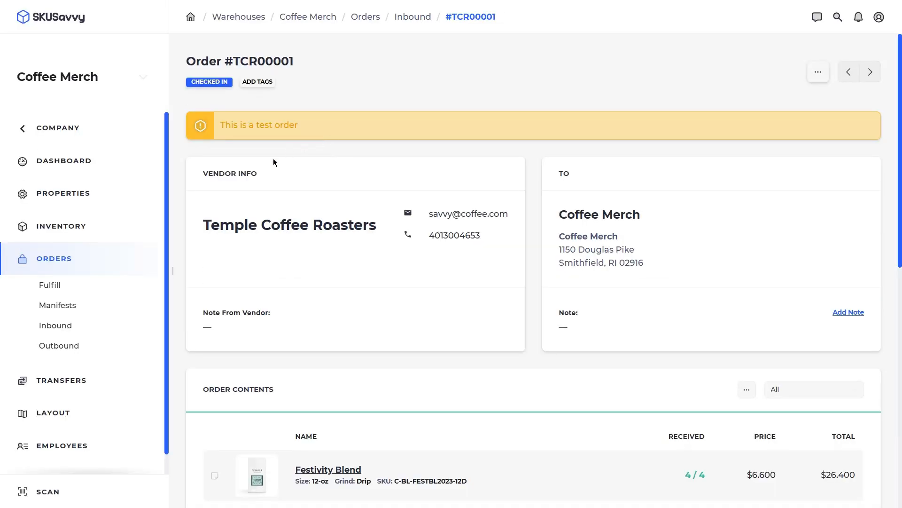
left_click(90, 234)
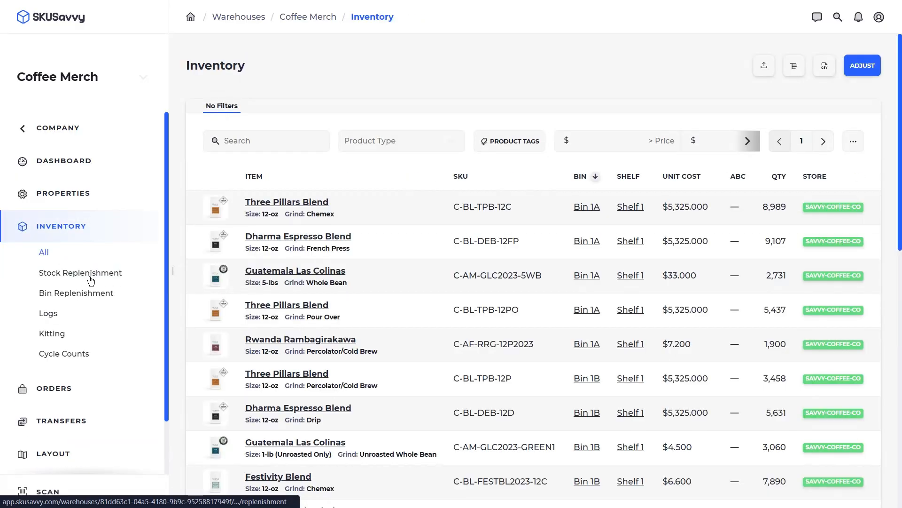
- Give Three Pillars Blend Chemex automated replenishment with Min 10 and Max 20000, then view Stock Replenishment
left_click(96, 280)
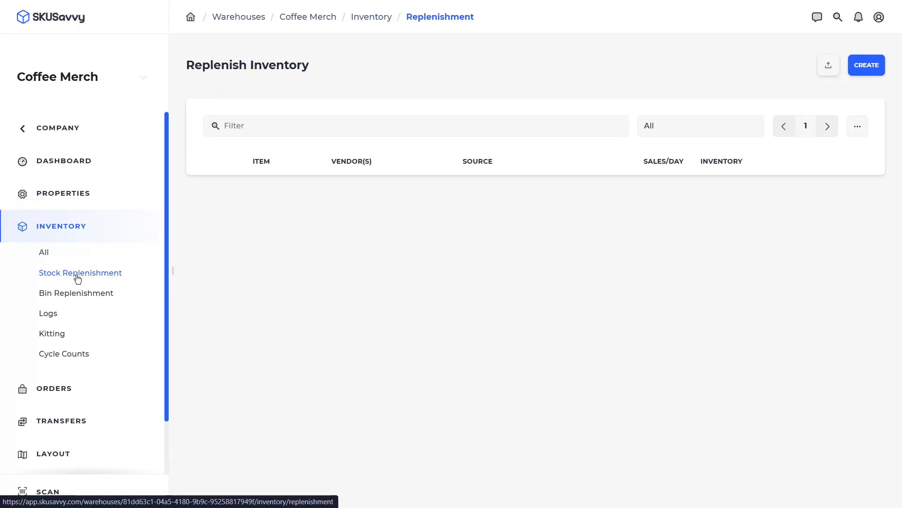
left_click(72, 252)
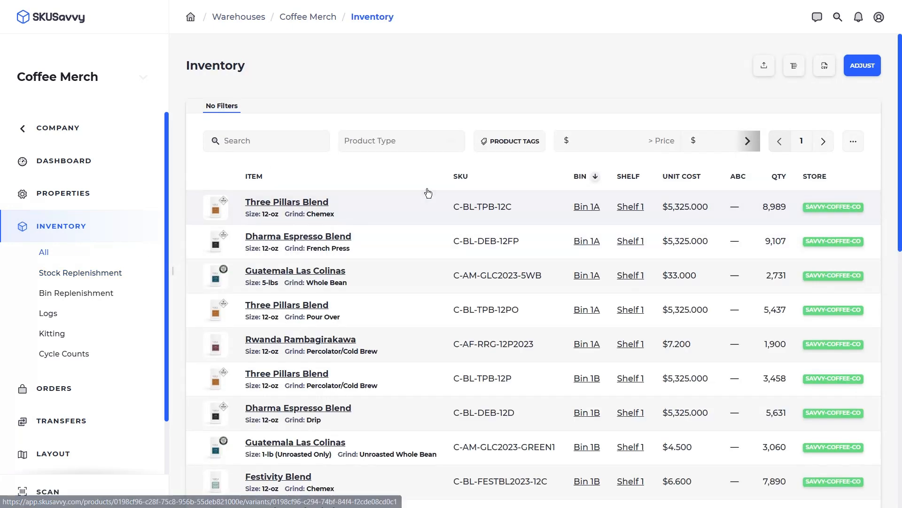
left_click(400, 206)
scroll(437, 293, "down", 3)
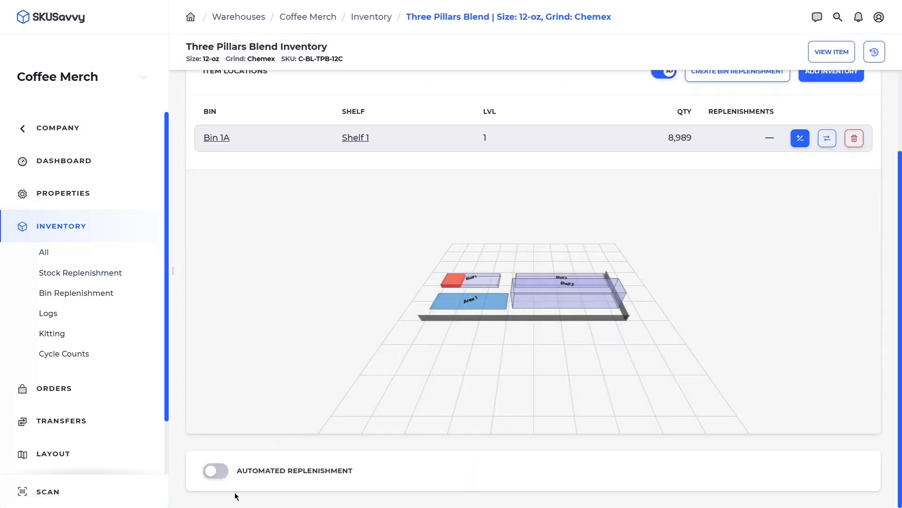
left_click(224, 473)
scroll(381, 397, "down", 5)
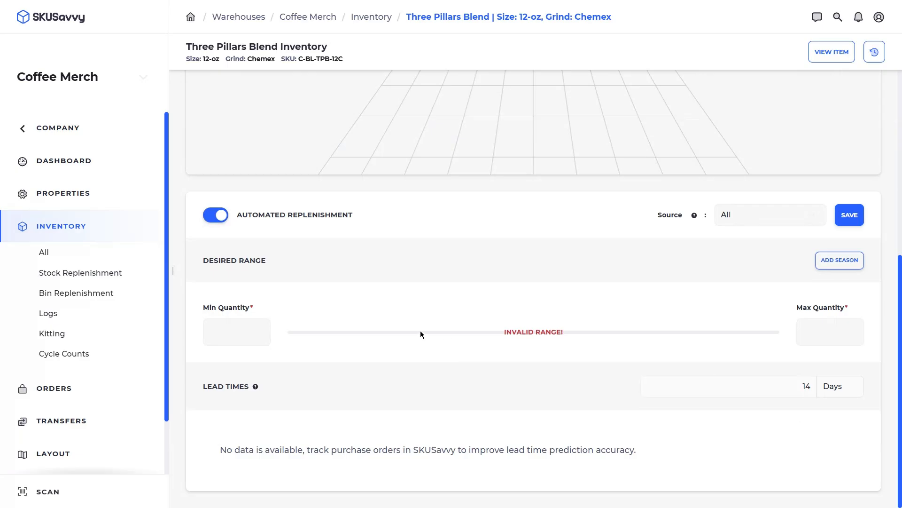
left_click(223, 338)
type("10")
key("Tab")
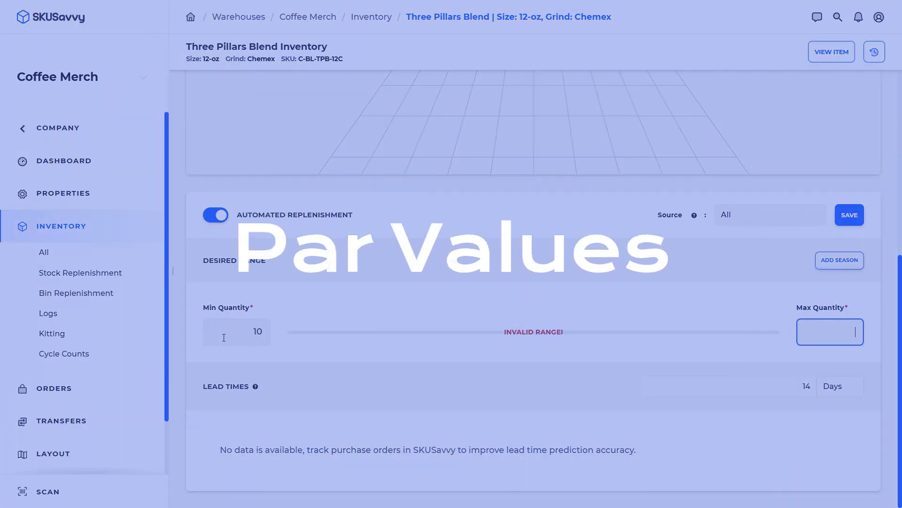
type("20")
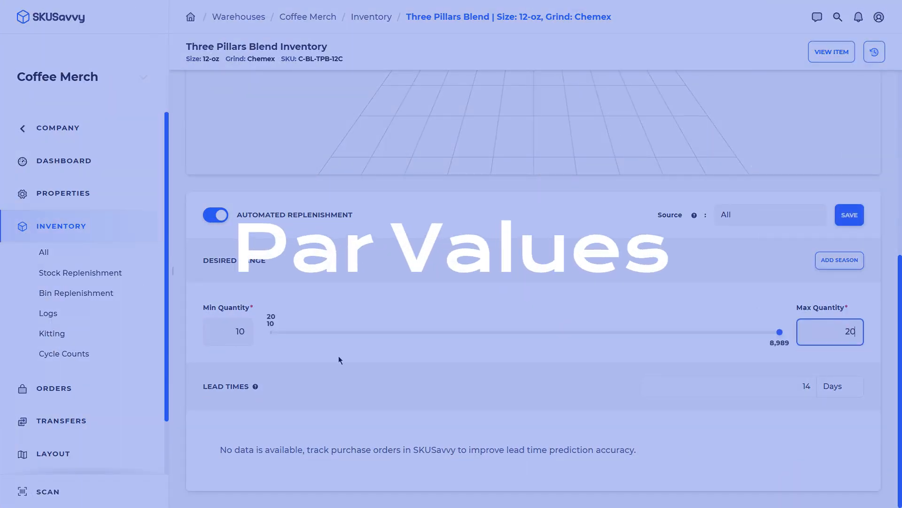
type("000")
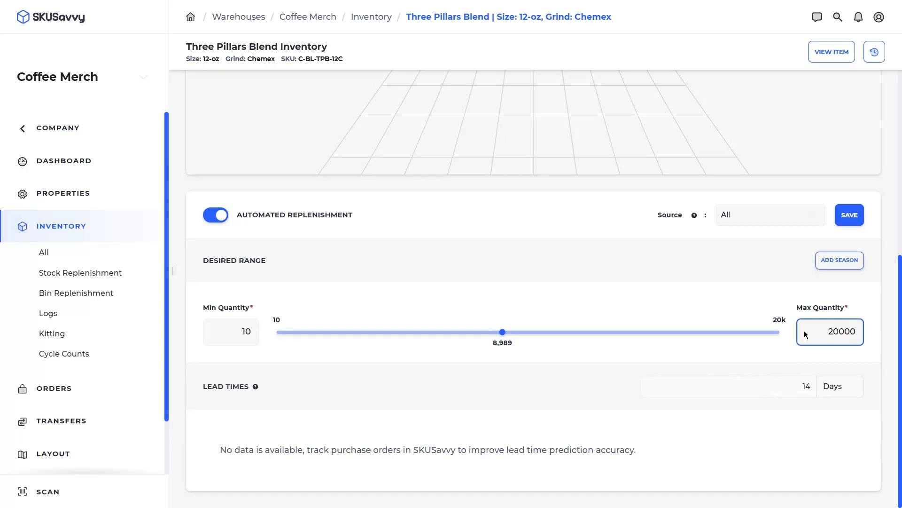
left_click(847, 214)
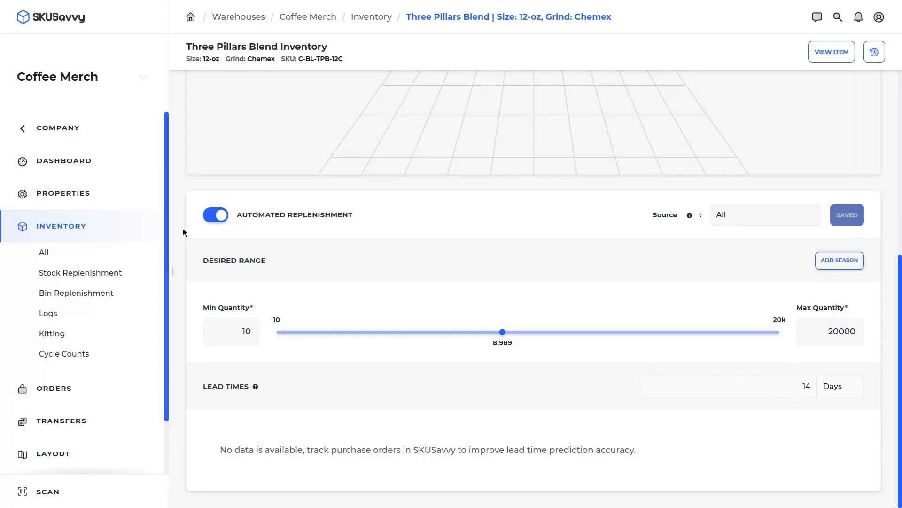
left_click(100, 277)
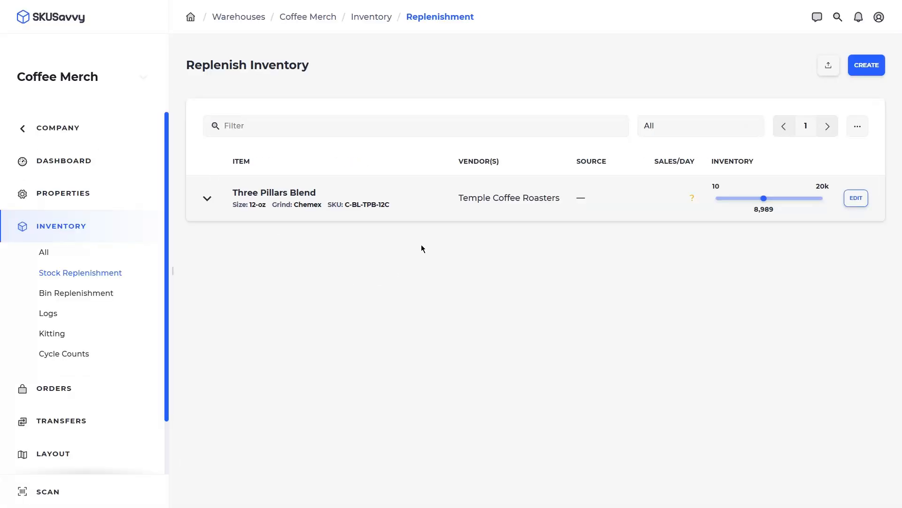
- Review the Three Pillars Blend details and Bin Replenishment, then go to the empty Cycle Counts page
left_click(204, 197)
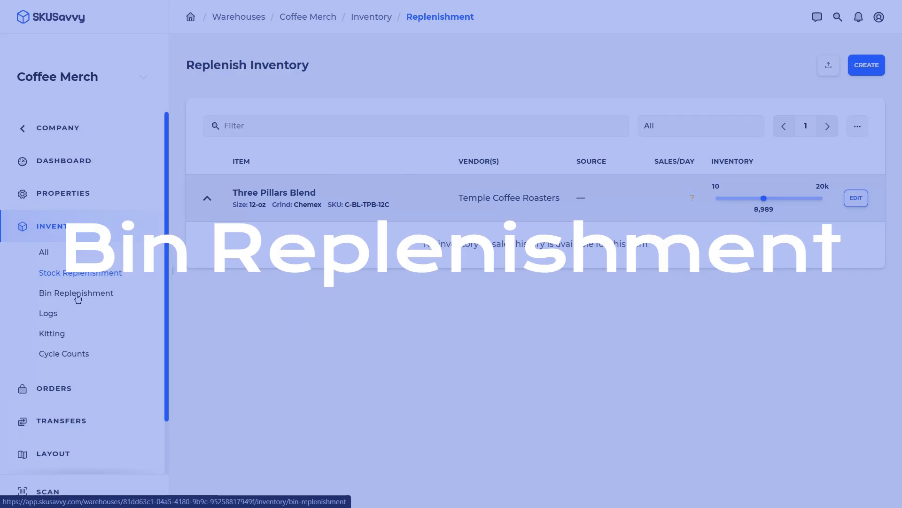
left_click(78, 298)
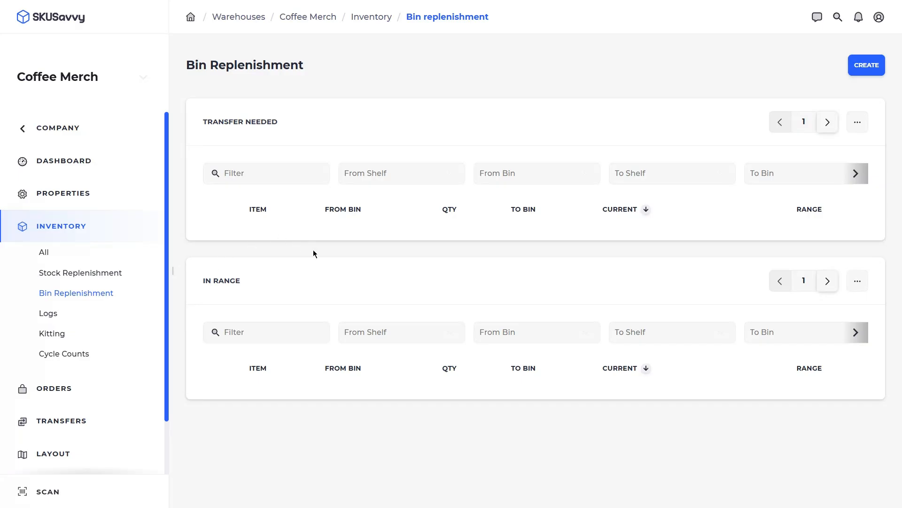
left_click(66, 355)
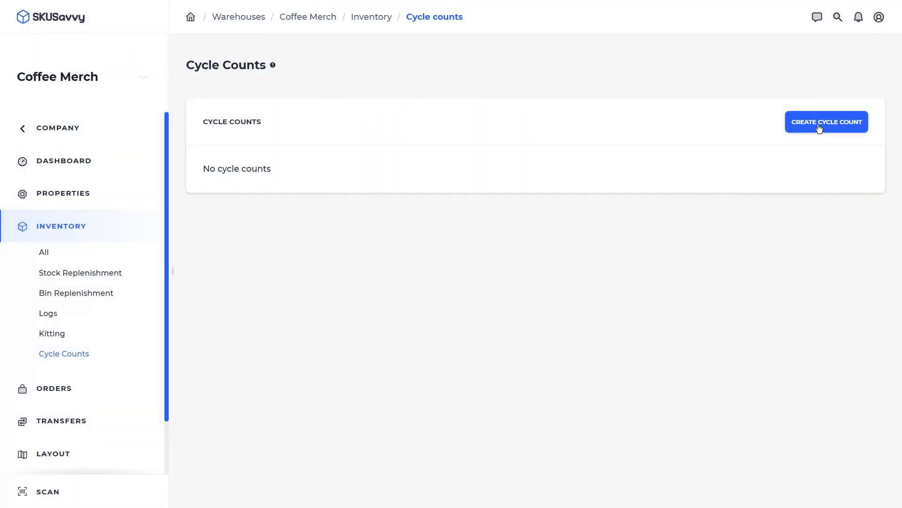
- Create a manual cycle count for Bin 1A assigned to the support user, then open count #00001
left_click(820, 128)
left_click(558, 164)
left_click(462, 234)
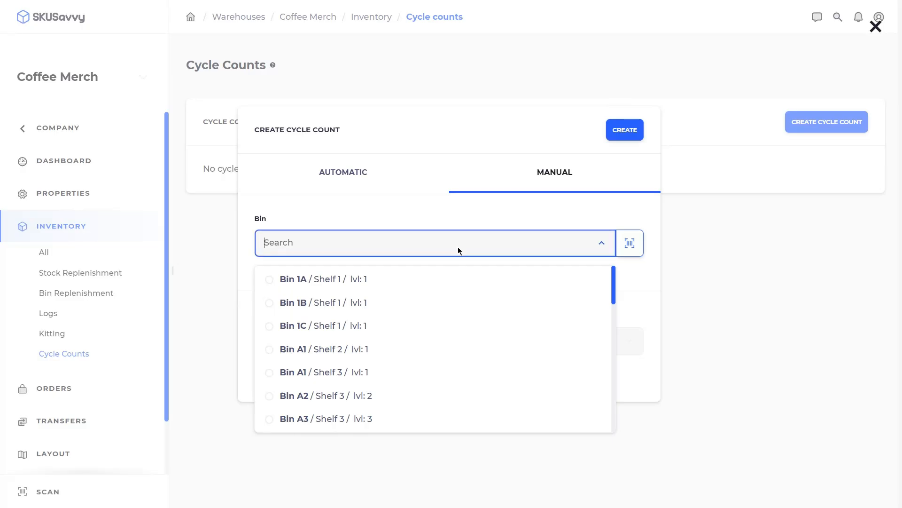
left_click(397, 280)
left_click(603, 220)
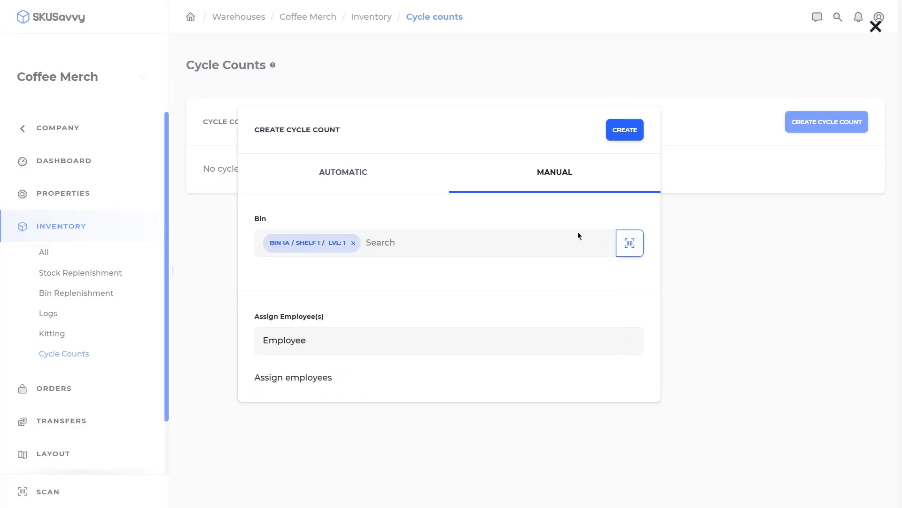
left_click(423, 341)
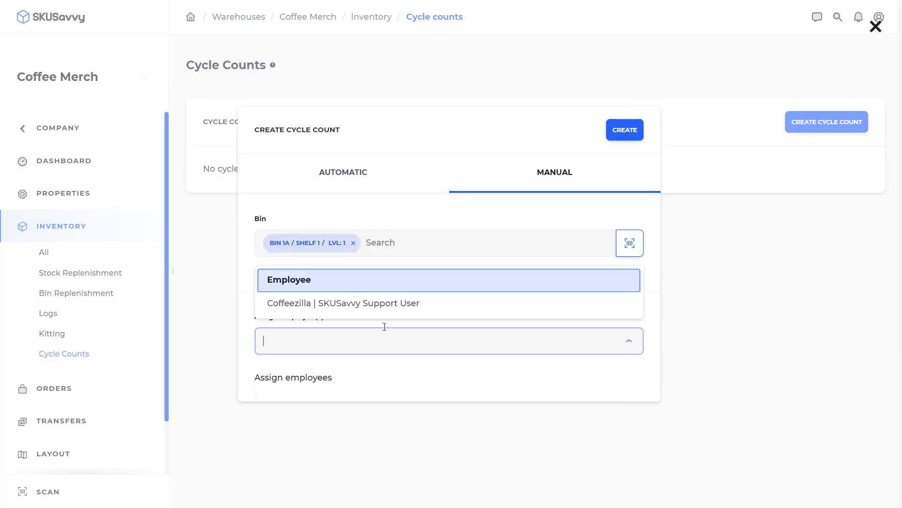
left_click(310, 302)
left_click(621, 110)
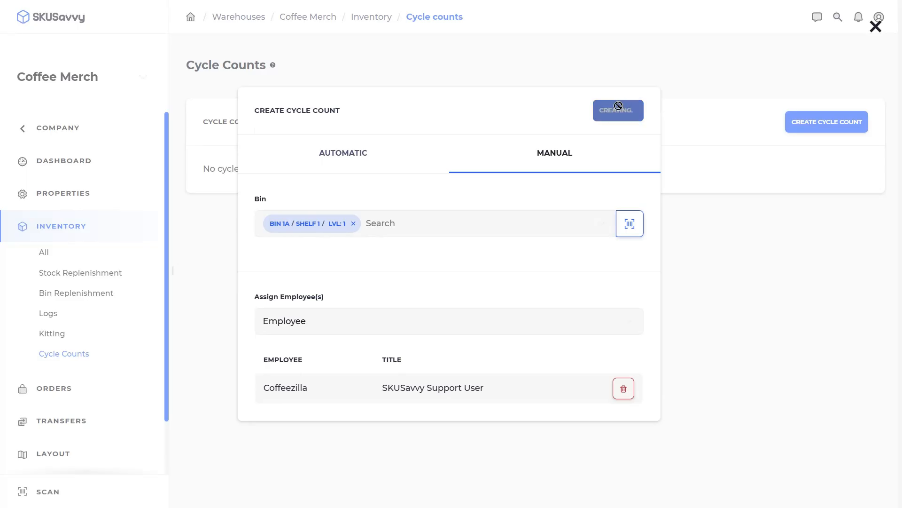
left_click(527, 191)
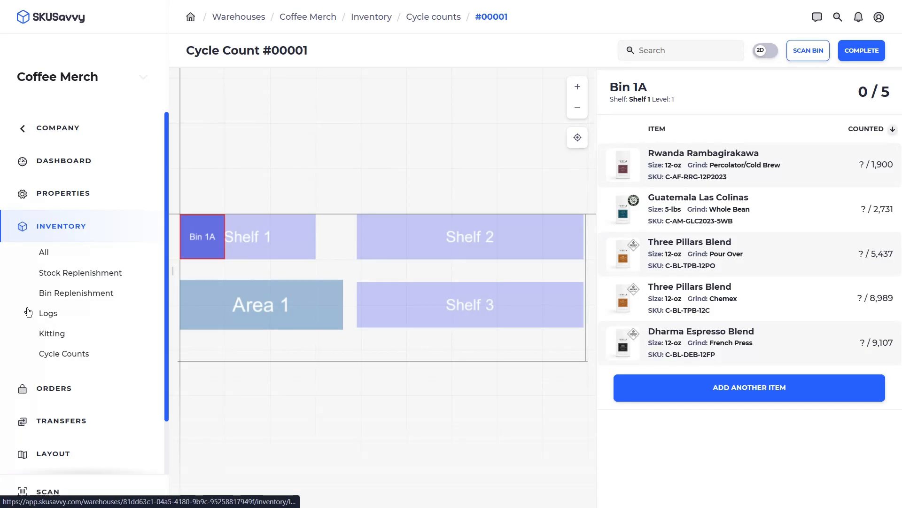
scroll(46, 313, "down", 2)
- Review the warehouse layout's Level 1 shelves and bins, then go to the Savvy Coffee dashboard
left_click(78, 392)
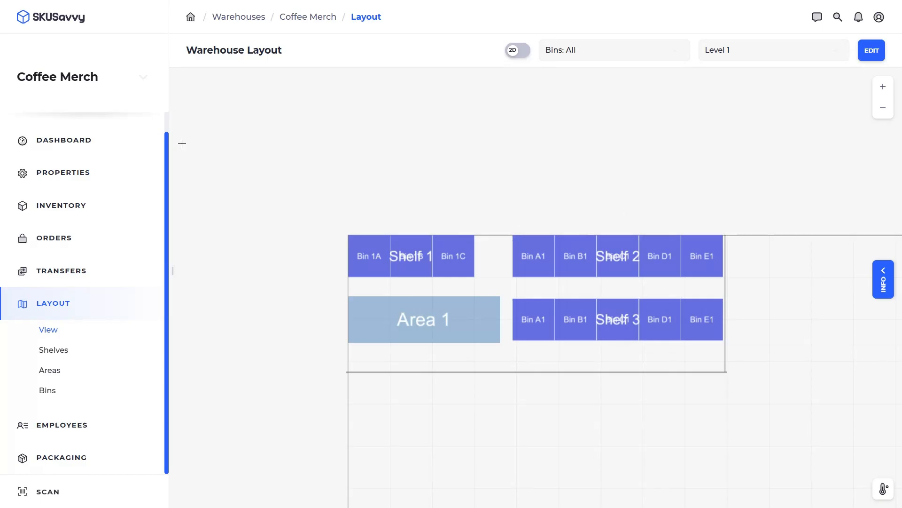
scroll(75, 141, "up", 1)
left_click(77, 126)
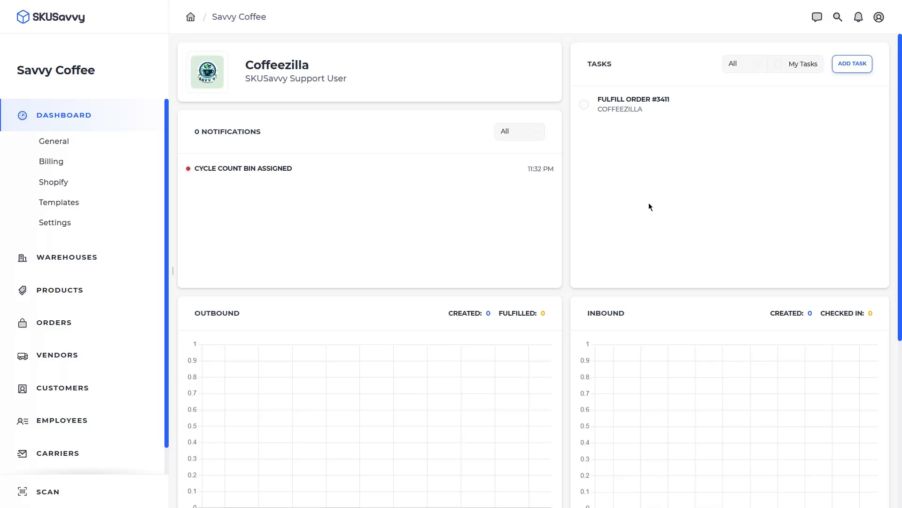
left_click(818, 19)
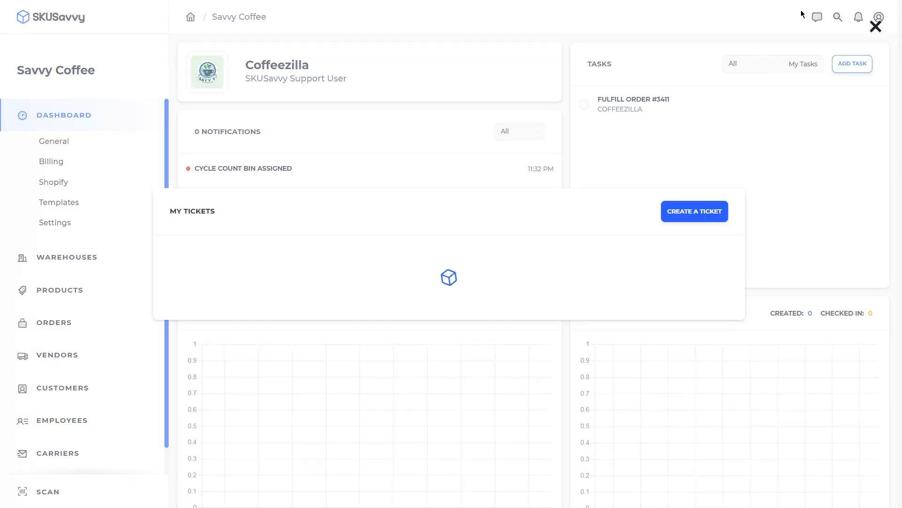
left_click(703, 233)
left_click(319, 131)
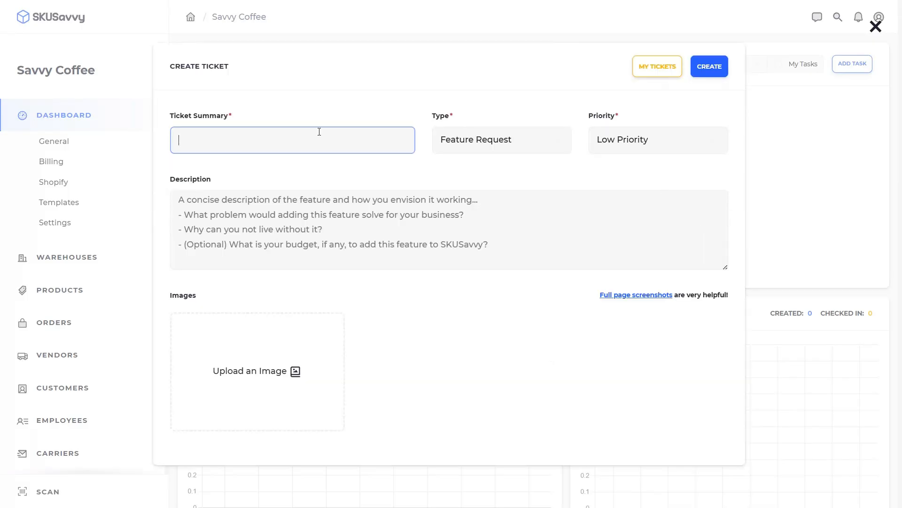
left_click(479, 140)
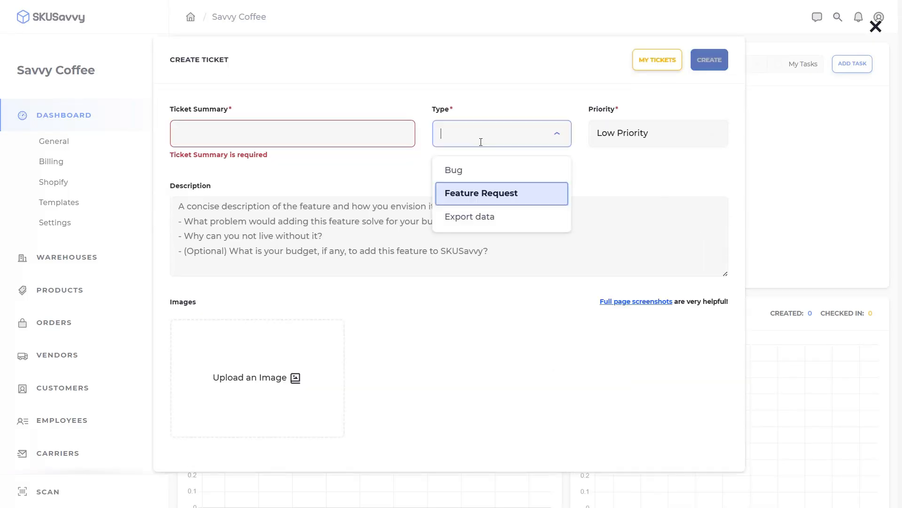
key("Return")
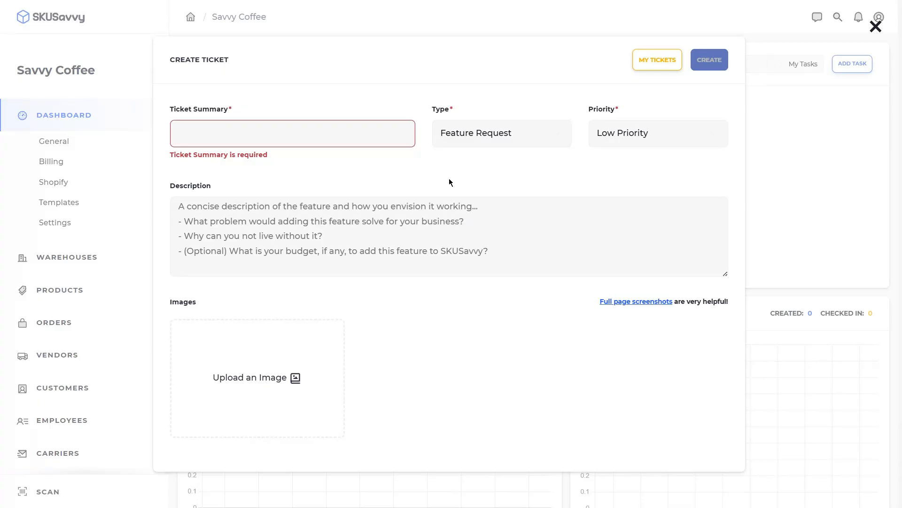
left_click(788, 149)
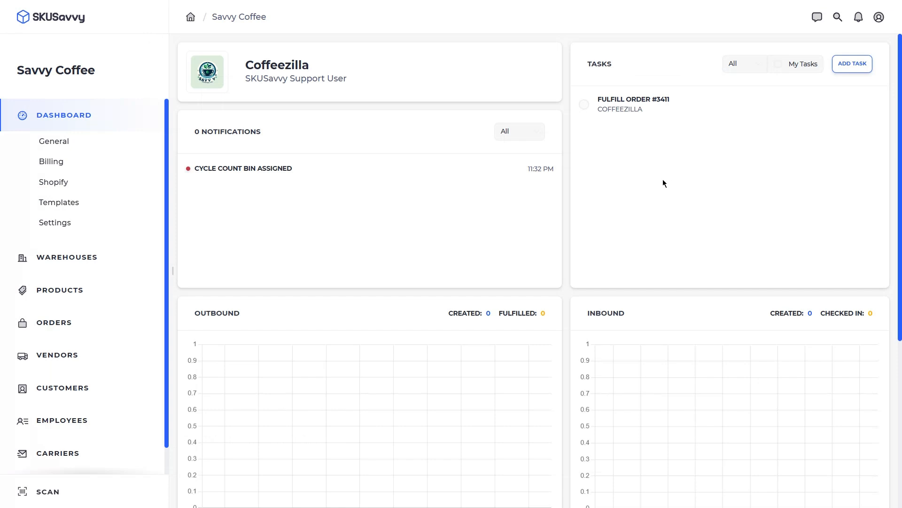